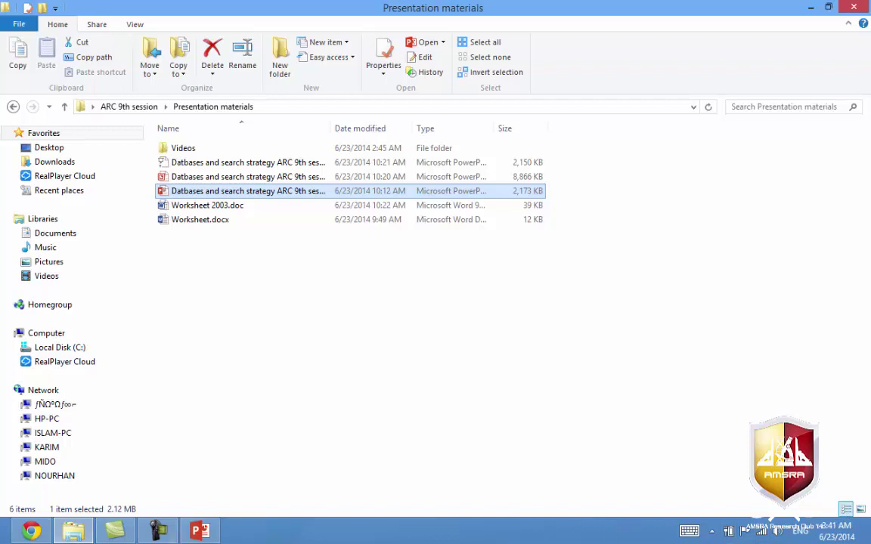
Switch to Chrome and check the Wi-Fi connection to the teec network
{"action": "mouse_move", "coordinate": [3, 542]}
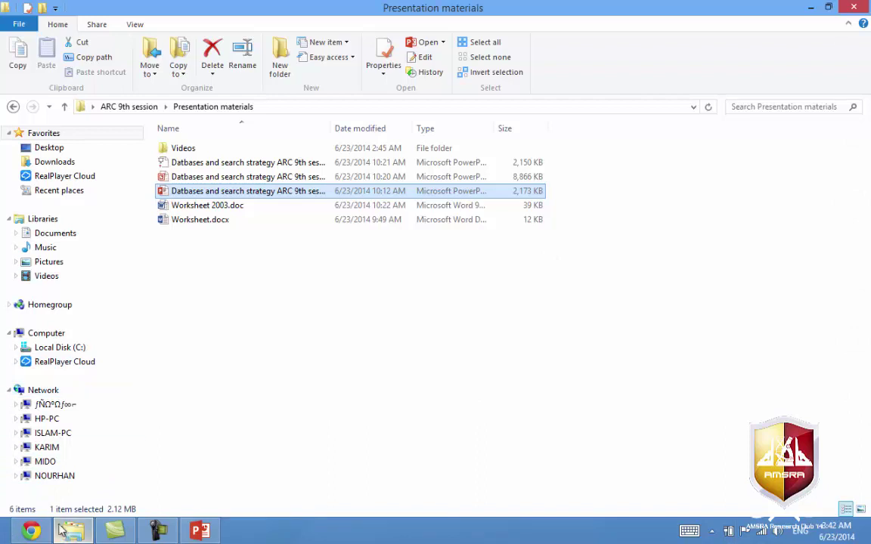
{"action": "left_click", "coordinate": [34, 531]}
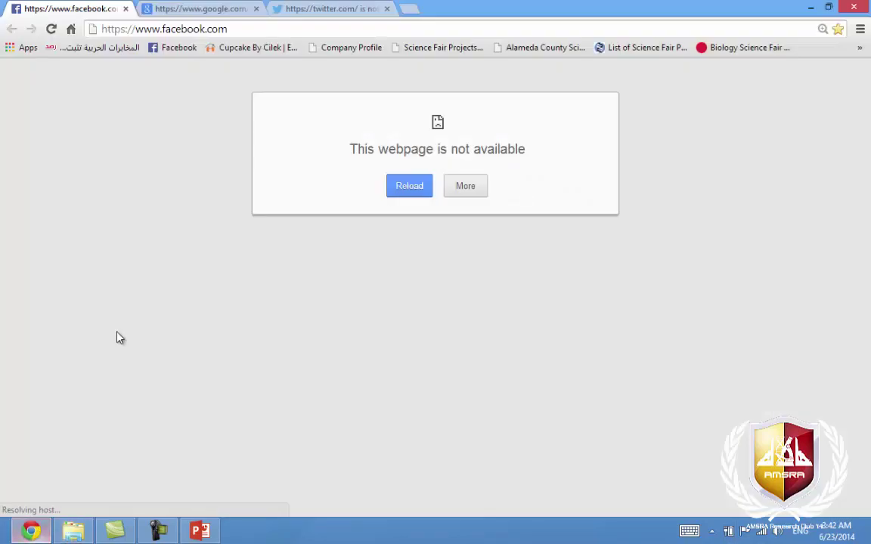
{"action": "left_click", "coordinate": [171, 32]}
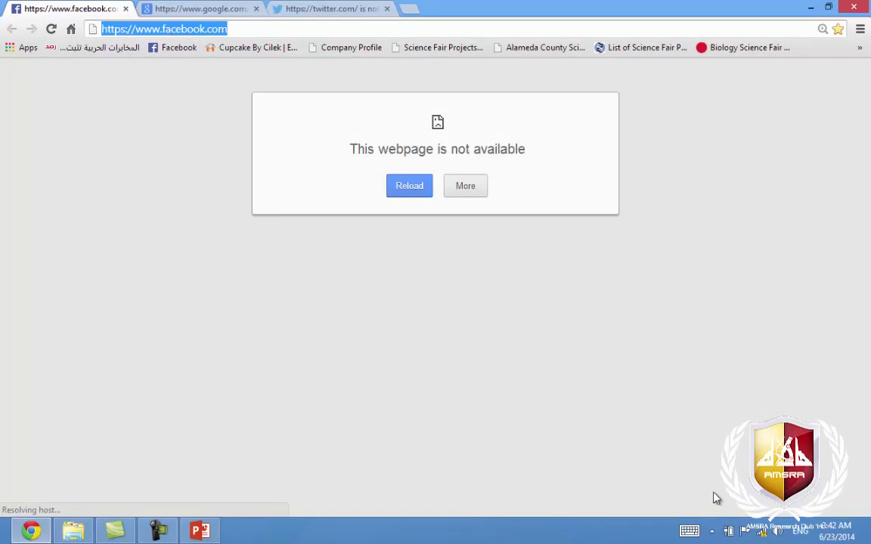
{"action": "left_click", "coordinate": [763, 533]}
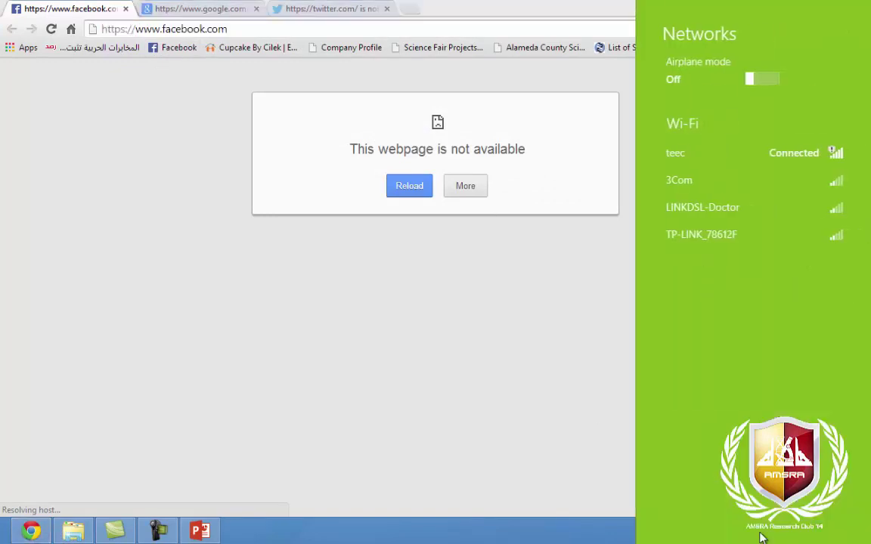
{"action": "left_click", "coordinate": [752, 151]}
{"action": "left_click", "coordinate": [551, 314]}
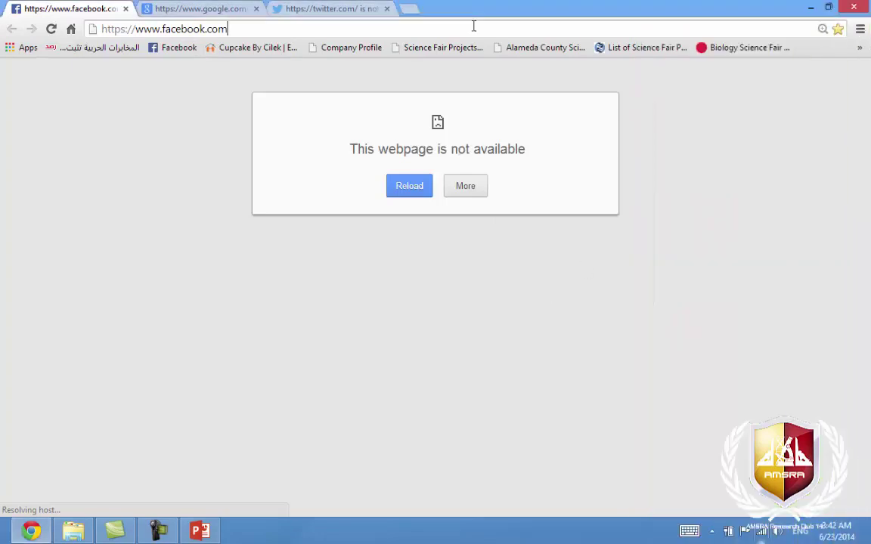
{"action": "key", "text": "BackSpace"}
{"action": "key", "text": "BackSpace"}
{"action": "key", "text": "BackSpace"}
{"action": "key", "text": "BackSpace"}
{"action": "key", "text": "BackSpace"}
{"action": "key", "text": "BackSpace"}
{"action": "key", "text": "BackSpace"}
{"action": "key", "text": "BackSpace"}
{"action": "key", "text": "BackSpace"}
{"action": "key", "text": "BackSpace"}
{"action": "key", "text": "BackSpace"}
{"action": "key", "text": "BackSpace"}
{"action": "key", "text": "BackSpace"}
{"action": "key", "text": "BackSpace"}
{"action": "key", "text": "BackSpace"}
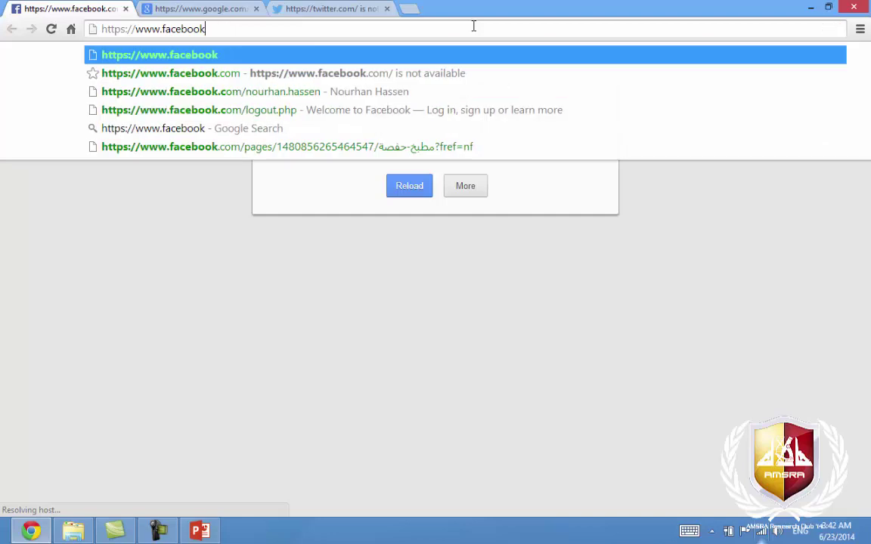
{"action": "key", "text": "BackSpace"}
{"action": "key", "text": "BackSpace"}
{"action": "key", "text": "BackSpace"}
{"action": "key", "text": "BackSpace"}
{"action": "key", "text": "BackSpace"}
{"action": "key", "text": "BackSpace"}
{"action": "key", "text": "BackSpace"}
{"action": "key", "text": "BackSpace"}
{"action": "key", "text": "BackSpace"}
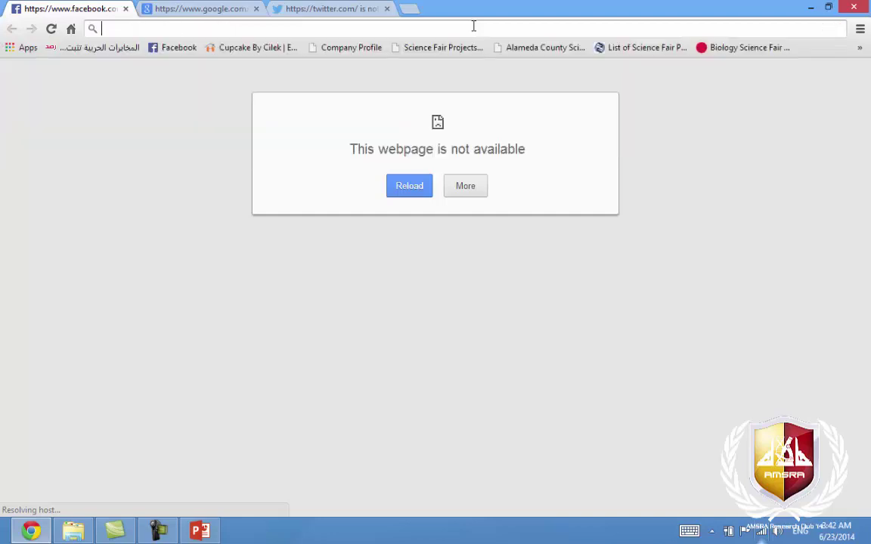
{"action": "type", "text": "[ub"}
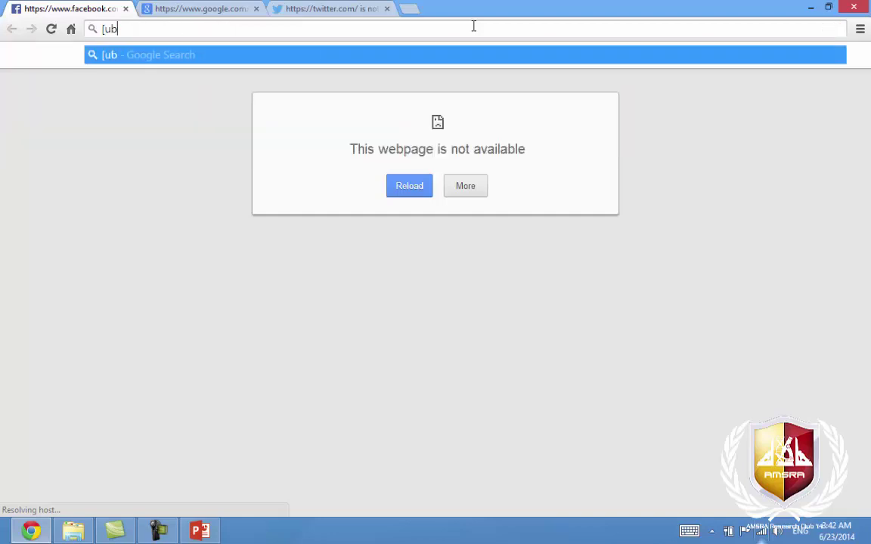
{"action": "key", "text": "BackSpace"}
{"action": "key", "text": "BackSpace"}
{"action": "key", "text": "BackSpace"}
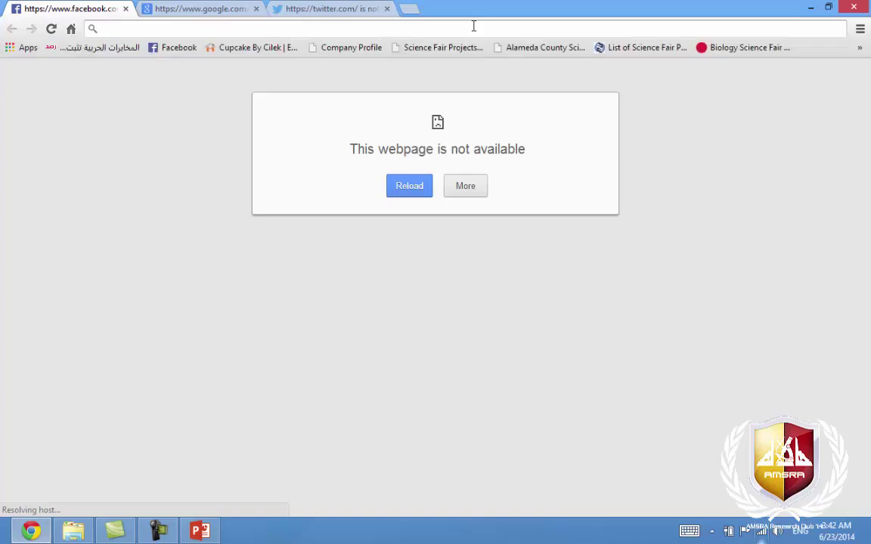
{"action": "type", "text": "pubmed"}
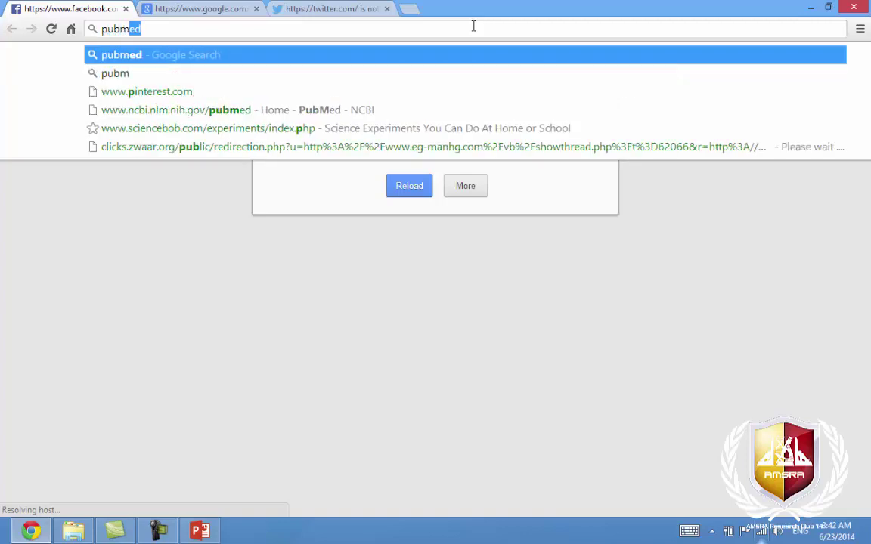
{"action": "key", "text": "ctrl+Return"}
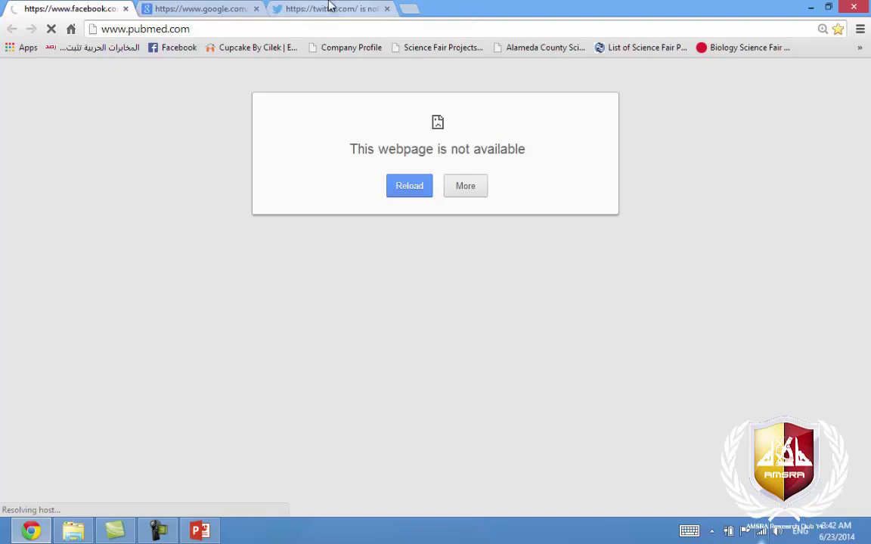
{"action": "left_click", "coordinate": [231, 9]}
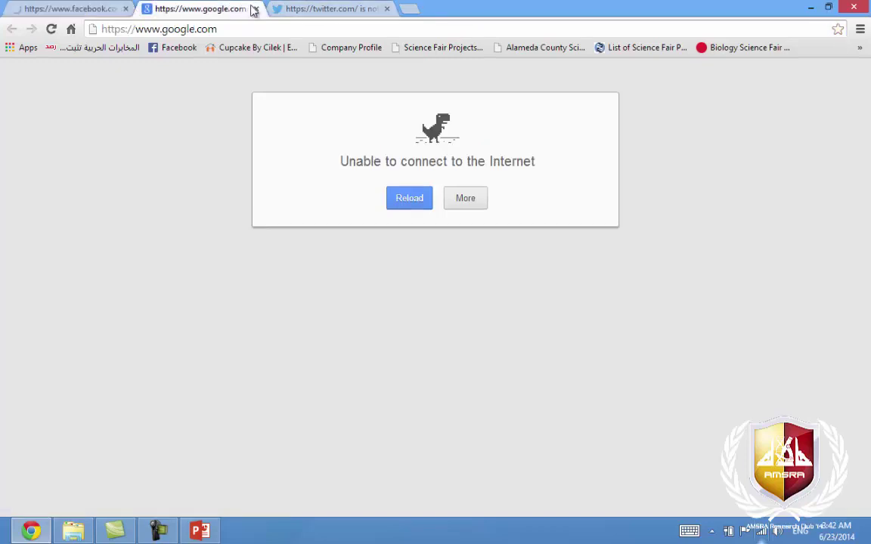
{"action": "left_click", "coordinate": [256, 9]}
{"action": "left_click", "coordinate": [256, 9]}
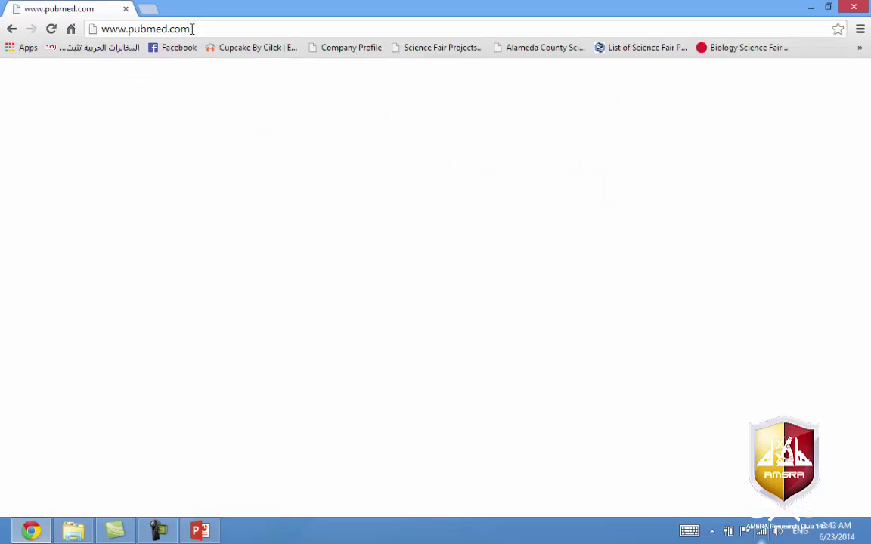
{"action": "key", "text": "Return"}
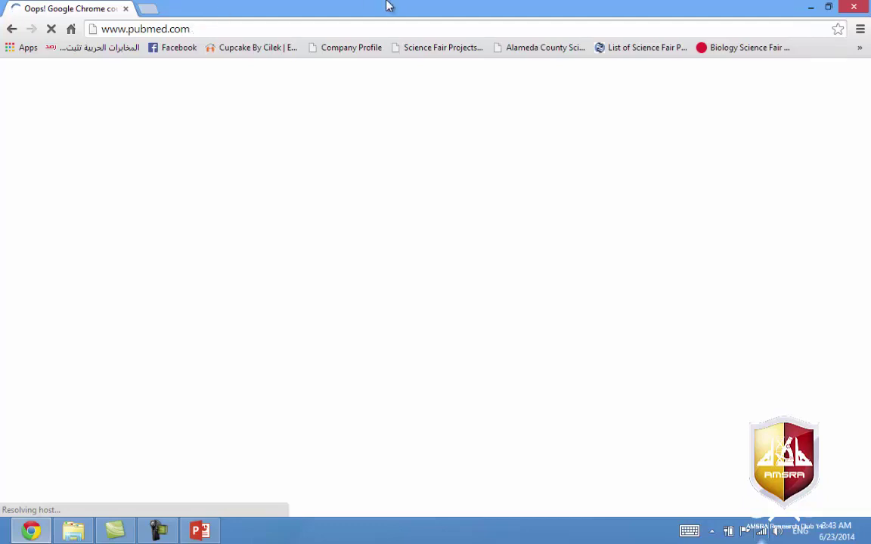
Change the second-screen projection mode to Duplicate
{"action": "key", "text": "super+p"}
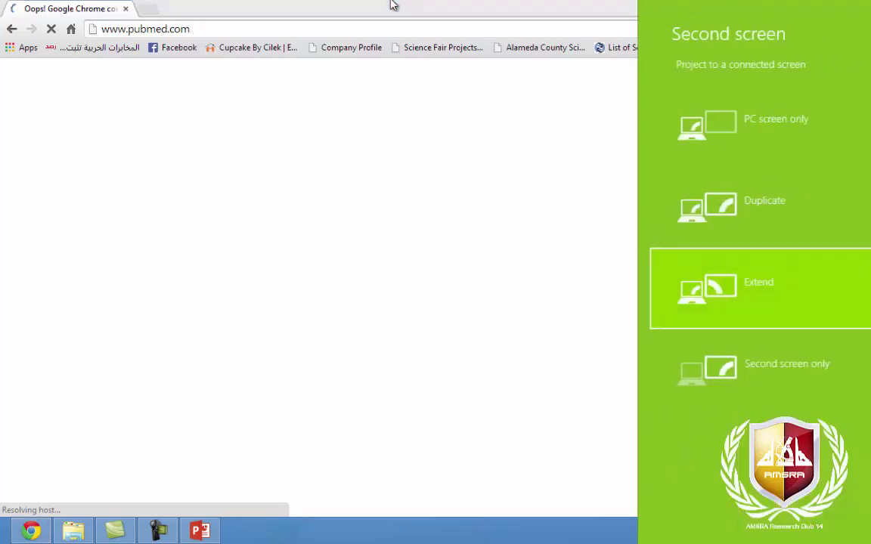
{"action": "key", "text": "super+p"}
{"action": "key", "text": "super+p"}
{"action": "key", "text": "super+p"}
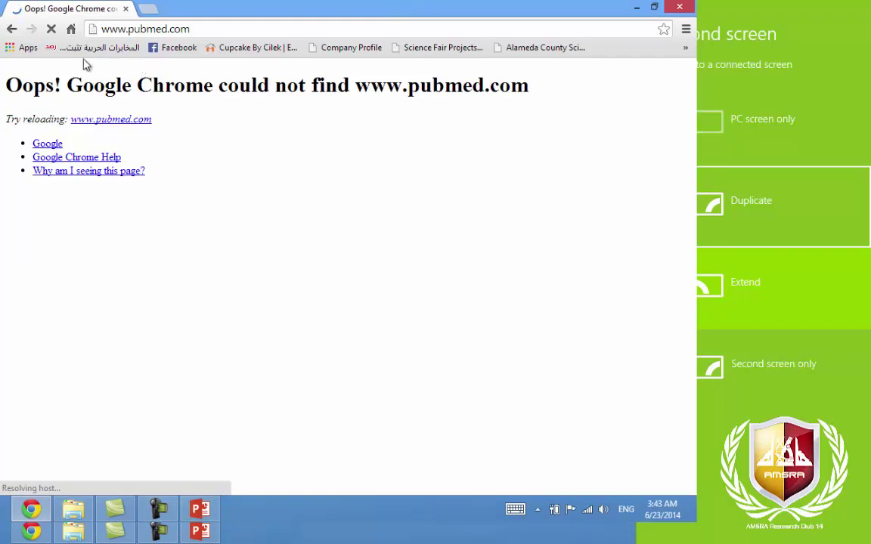
{"action": "left_click", "coordinate": [53, 29]}
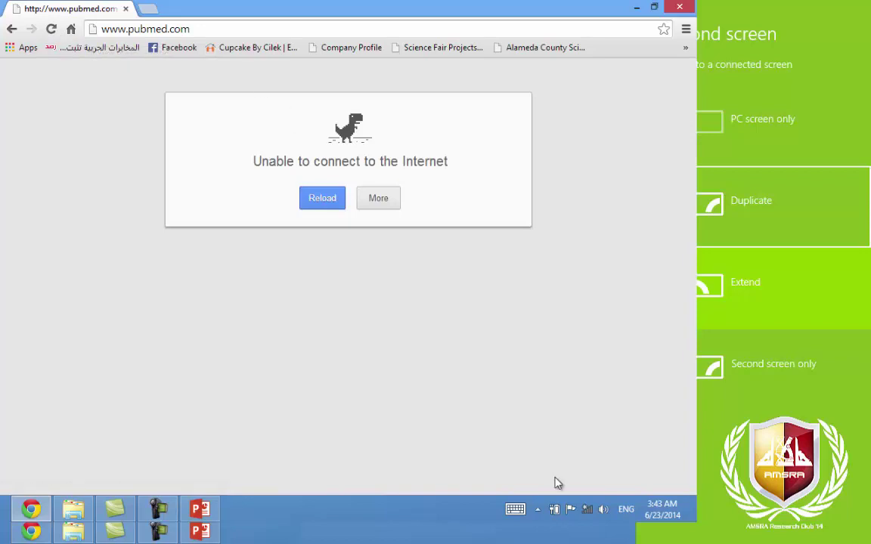
{"action": "left_click", "coordinate": [584, 512]}
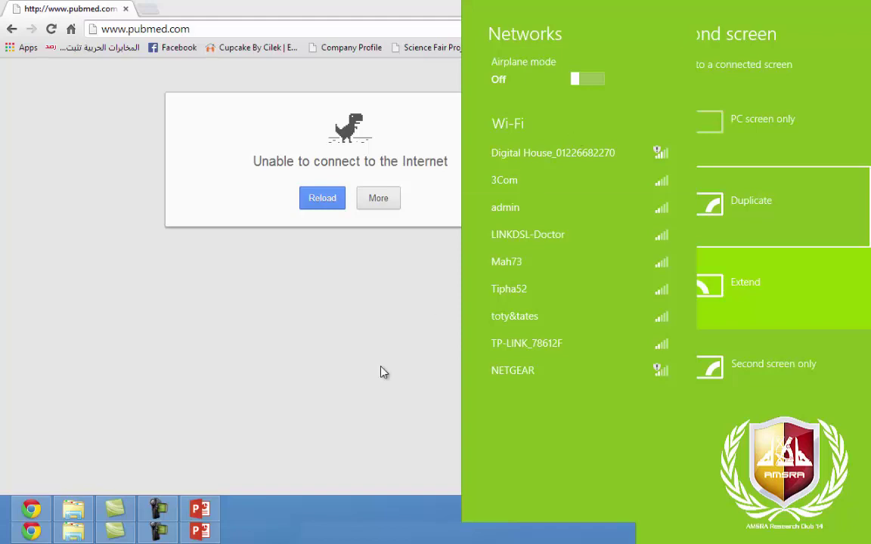
{"action": "left_click", "coordinate": [336, 417]}
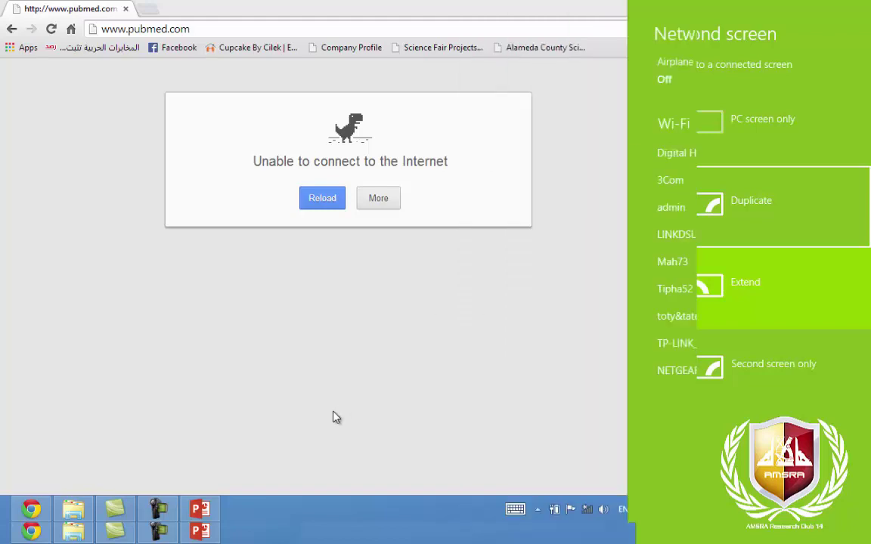
{"action": "left_click", "coordinate": [597, 512]}
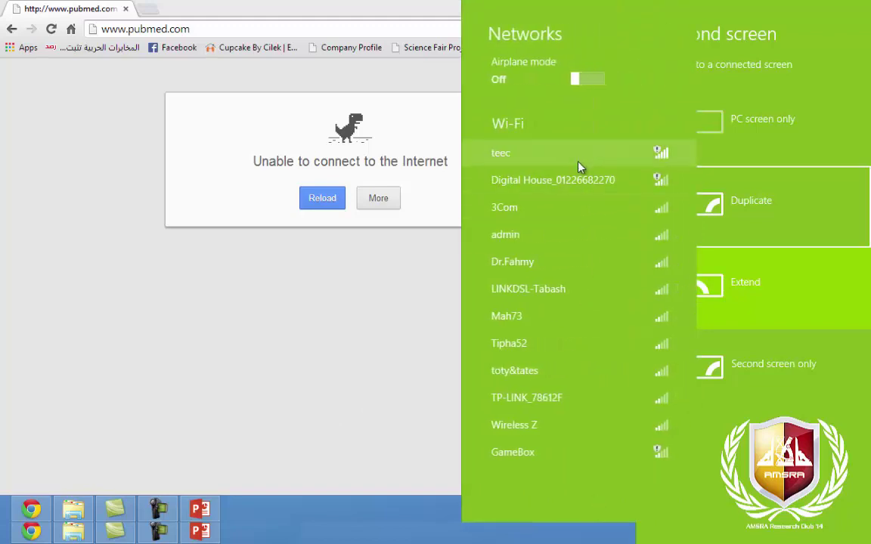
{"action": "left_click", "coordinate": [580, 165]}
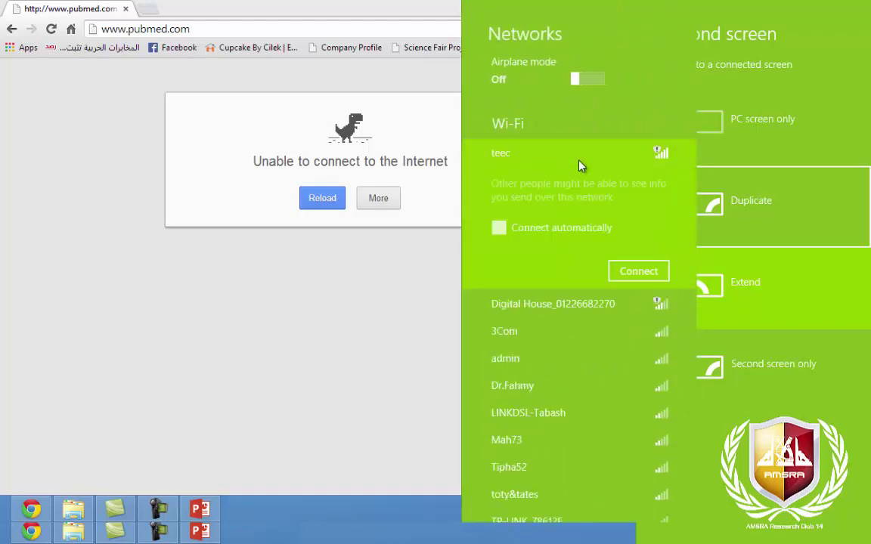
{"action": "left_click", "coordinate": [627, 274]}
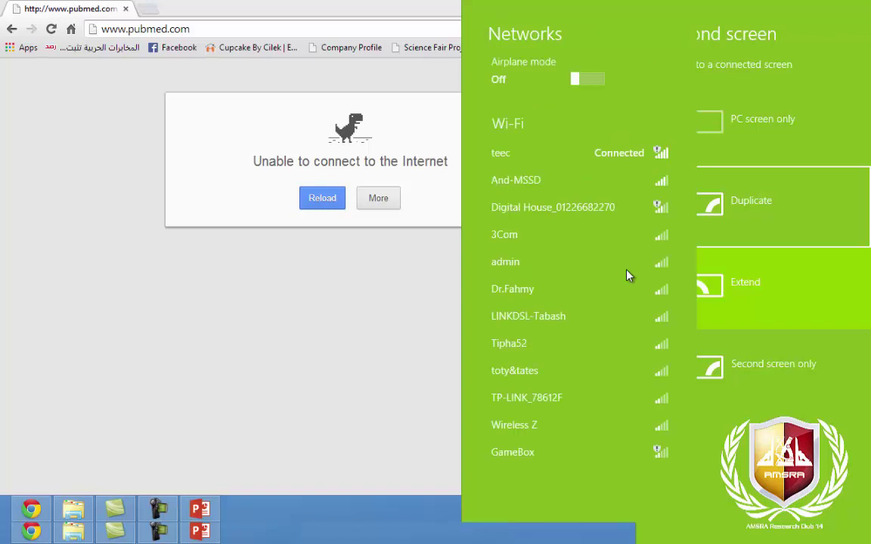
{"action": "left_click", "coordinate": [343, 392]}
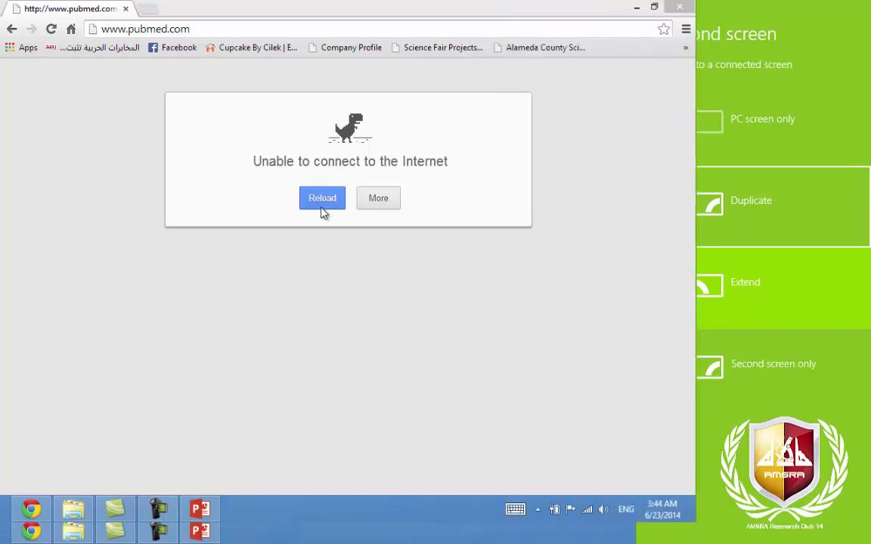
{"action": "left_click", "coordinate": [323, 208]}
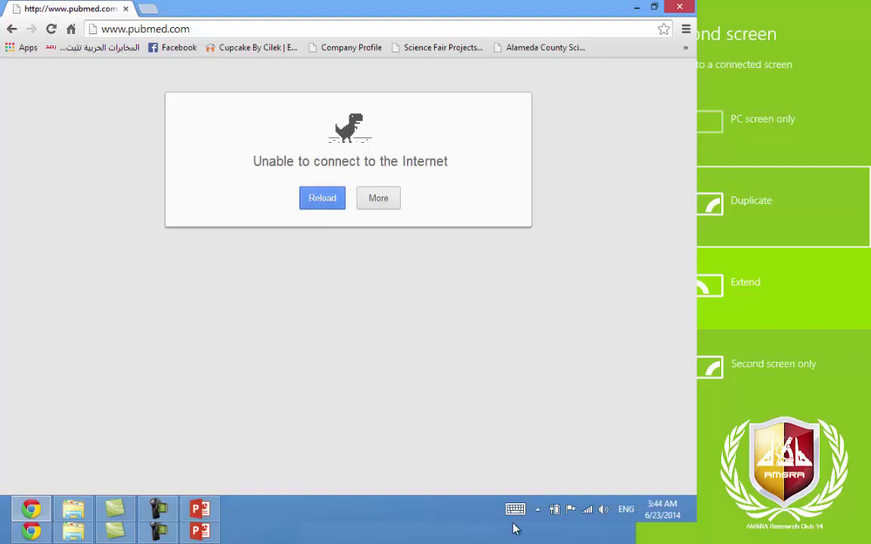
Connect to the secured Wi-Fi network listed just below teec, entering its network security key
{"action": "left_click", "coordinate": [586, 512]}
{"action": "left_click", "coordinate": [588, 180]}
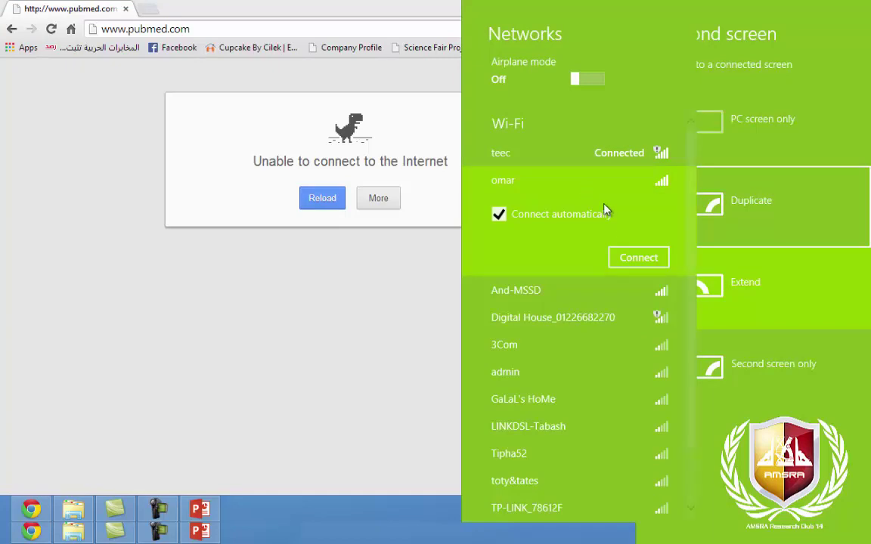
{"action": "left_click", "coordinate": [626, 261]}
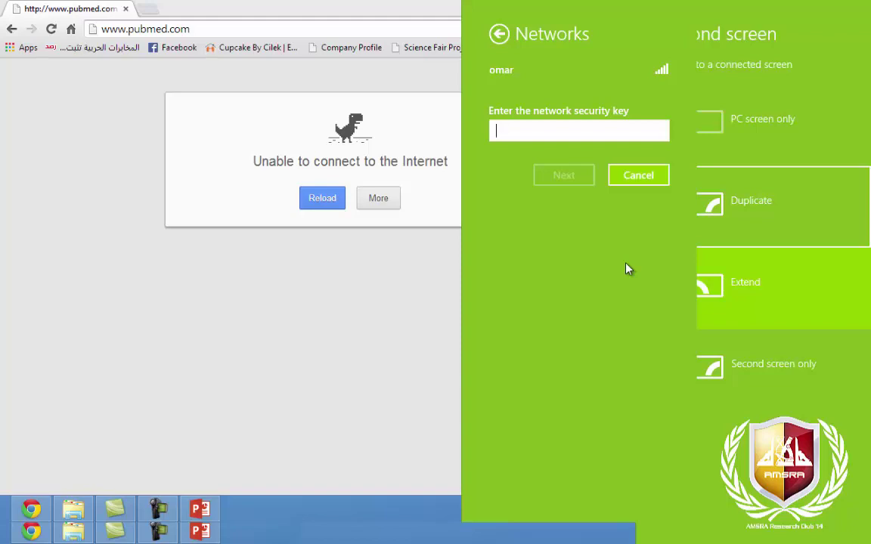
{"action": "type", "text": "••••"}
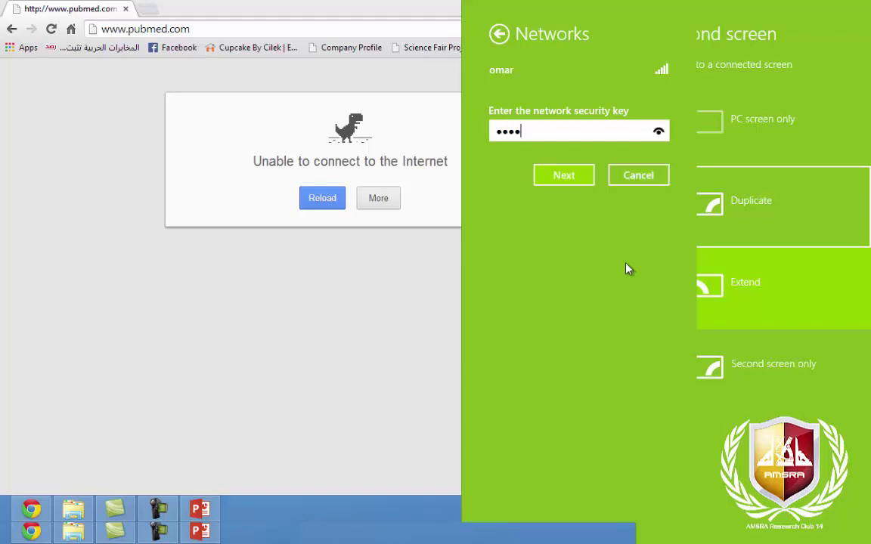
{"action": "type", "text": "••••"}
{"action": "key", "text": "Return"}
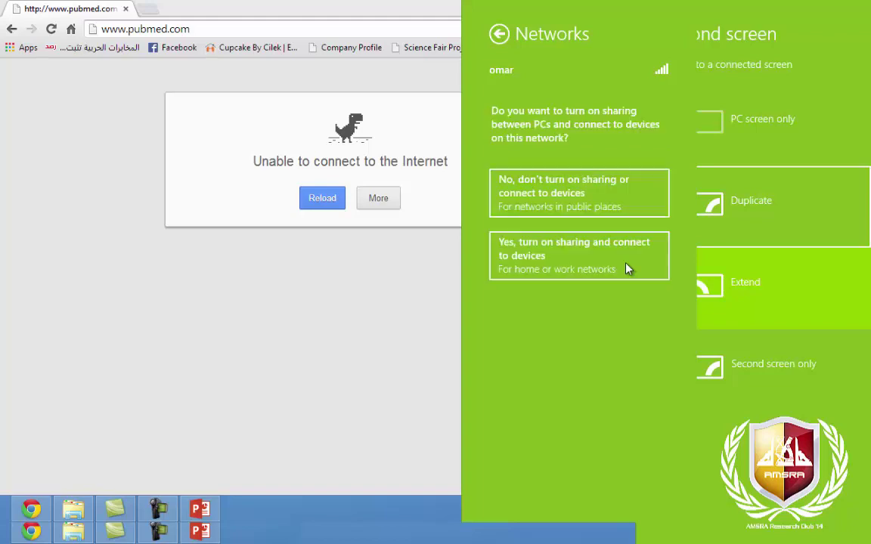
{"action": "left_click", "coordinate": [607, 185]}
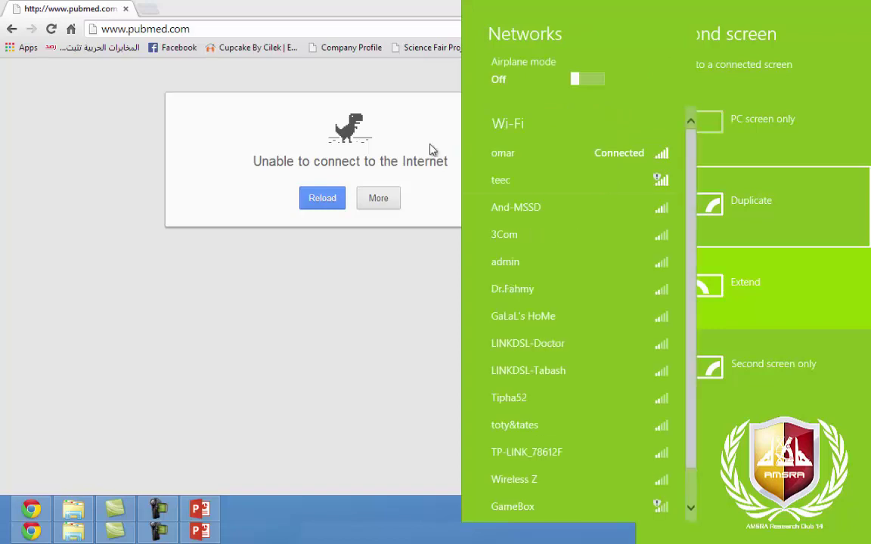
{"action": "left_click", "coordinate": [338, 199]}
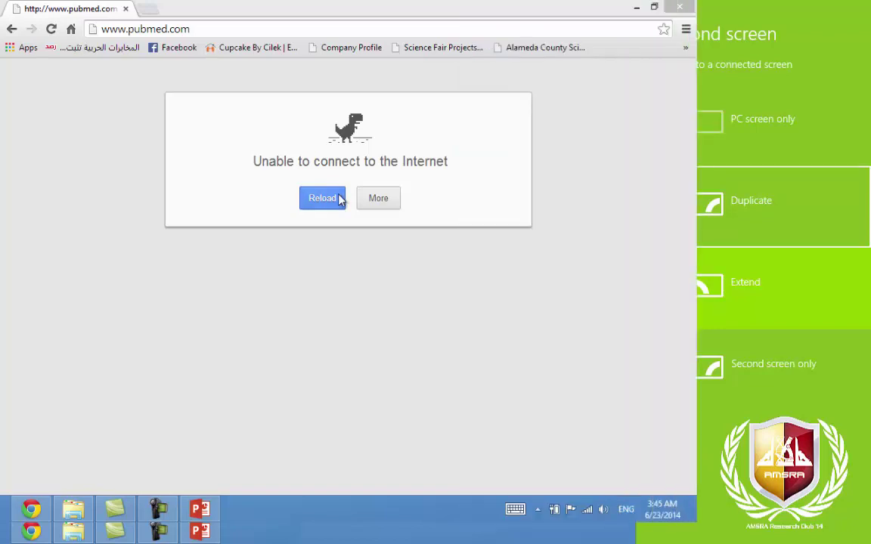
{"action": "left_click", "coordinate": [339, 199]}
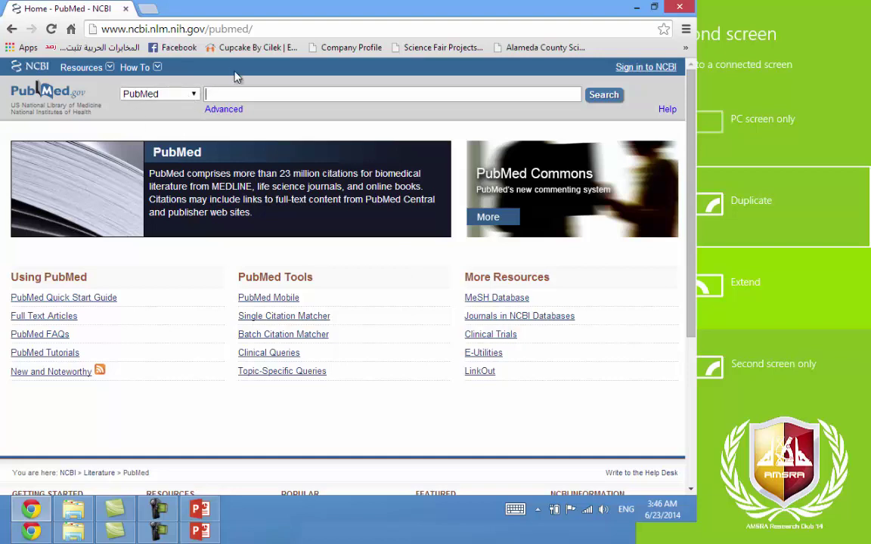
Review the list of databases available for searching from the PubMed home page, keeping PubMed selected
{"action": "left_click", "coordinate": [194, 94]}
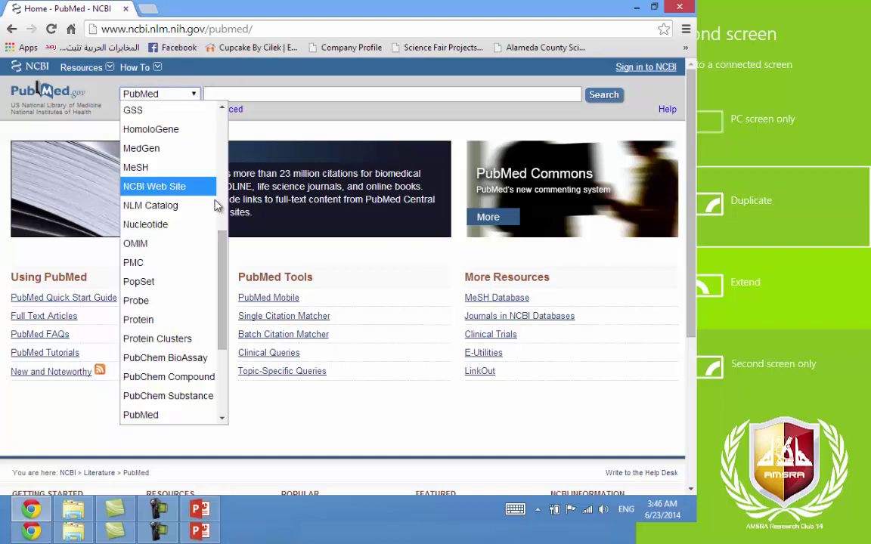
{"action": "scroll", "coordinate": [210, 272], "scroll_direction": "up", "scroll_amount": 6}
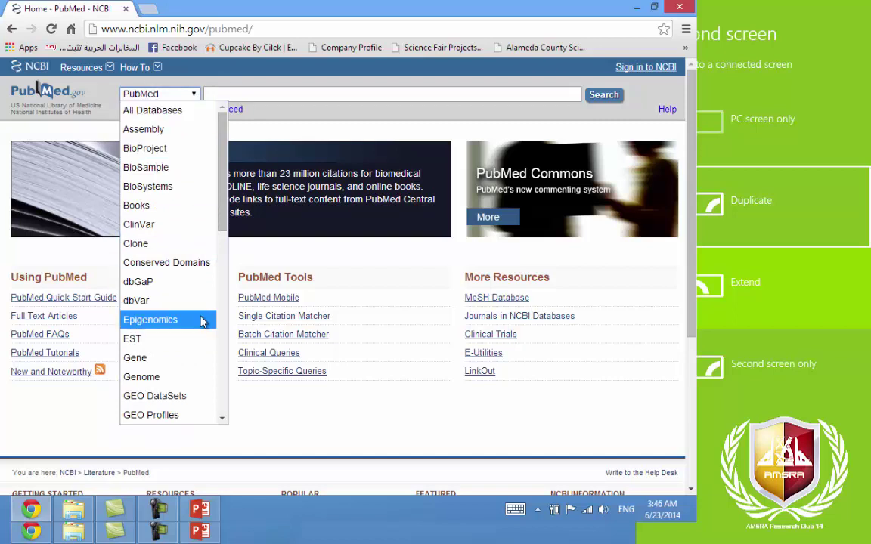
{"action": "scroll", "coordinate": [180, 342], "scroll_direction": "down", "scroll_amount": 5}
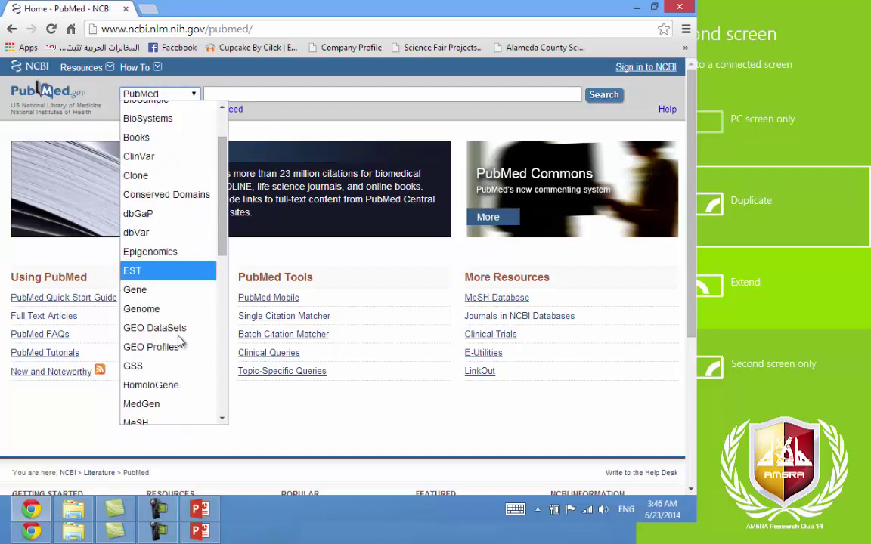
{"action": "scroll", "coordinate": [180, 334], "scroll_direction": "down", "scroll_amount": 4}
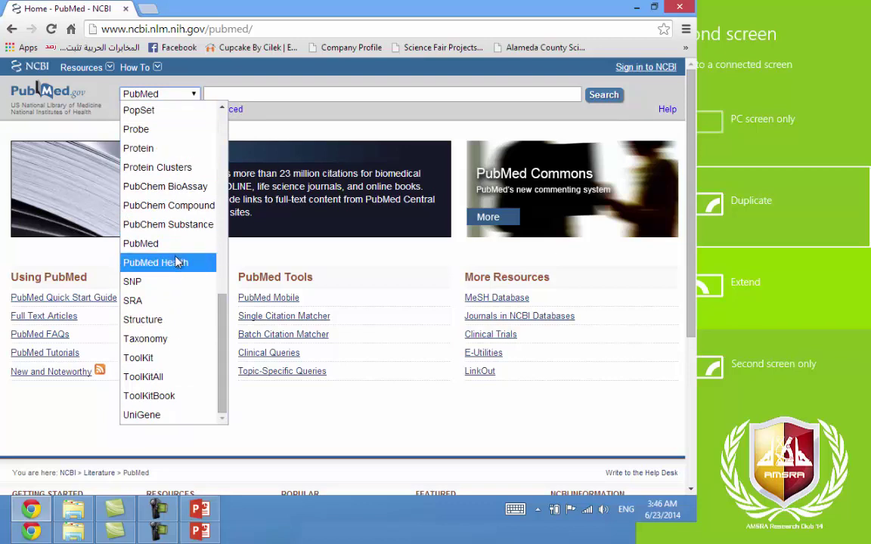
{"action": "scroll", "coordinate": [176, 261], "scroll_direction": "up", "scroll_amount": 5}
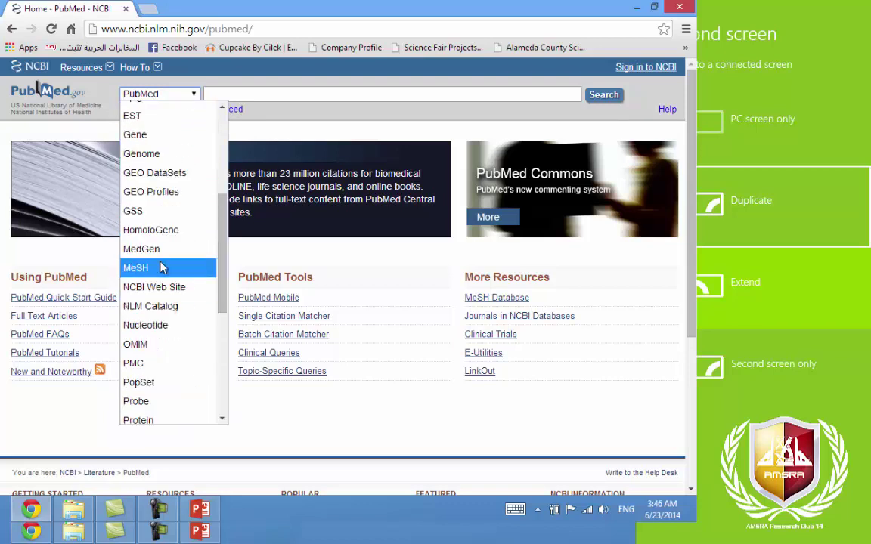
{"action": "scroll", "coordinate": [163, 287], "scroll_direction": "up", "scroll_amount": 1}
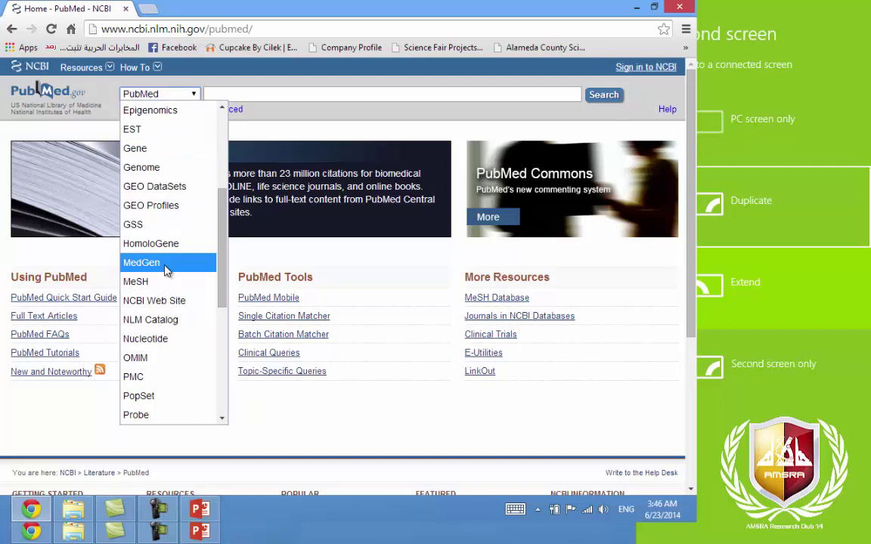
{"action": "left_click", "coordinate": [335, 125]}
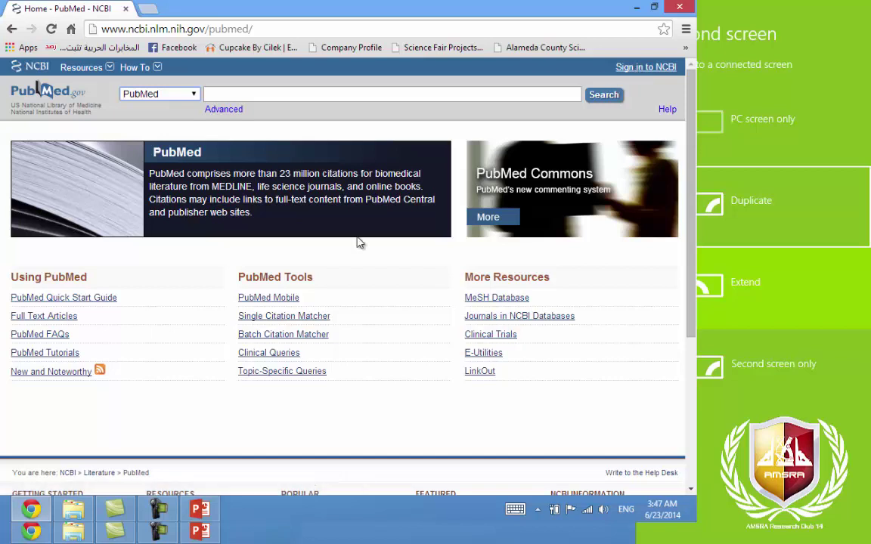
Open the PubMed Advanced Search Builder and review the search fields available for the first builder row
{"action": "left_click", "coordinate": [225, 112]}
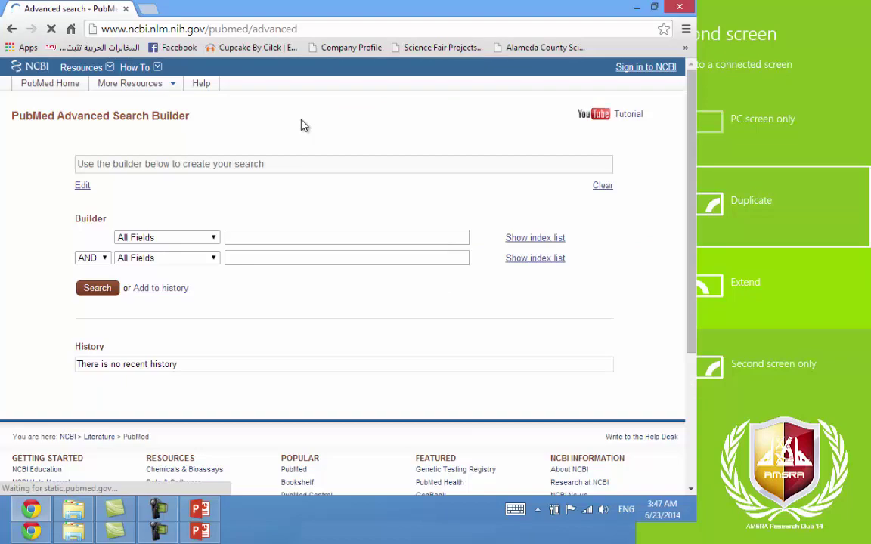
{"action": "left_click_drag", "start_coordinate": [76, 163], "coordinate": [205, 156]}
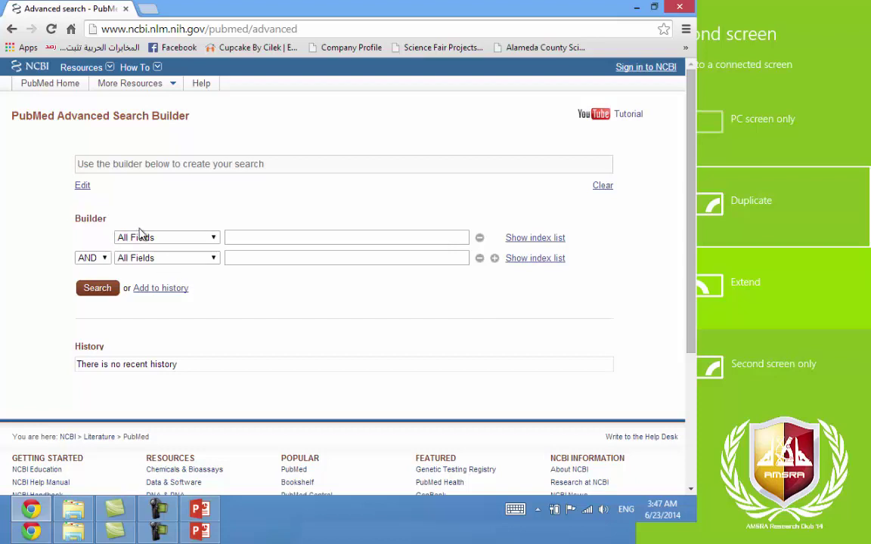
{"action": "left_click", "coordinate": [210, 238]}
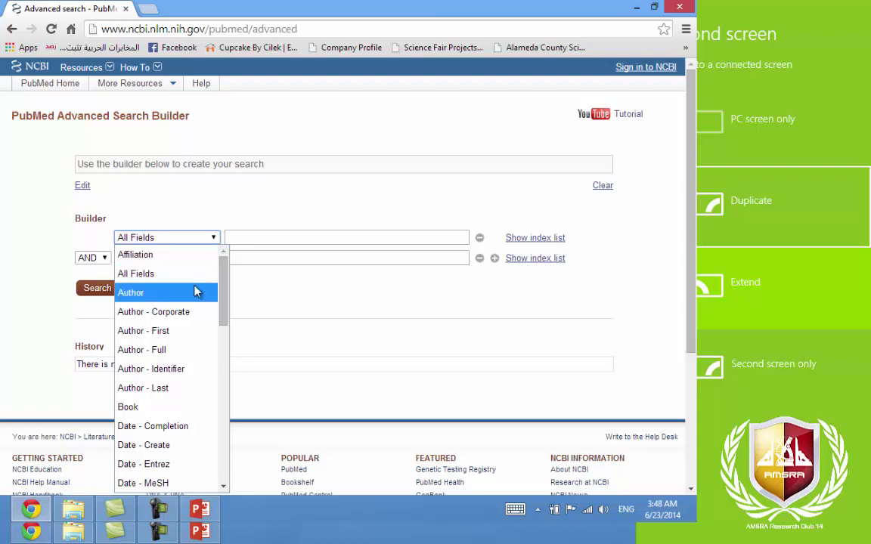
{"action": "scroll", "coordinate": [189, 304], "scroll_direction": "down", "scroll_amount": 3}
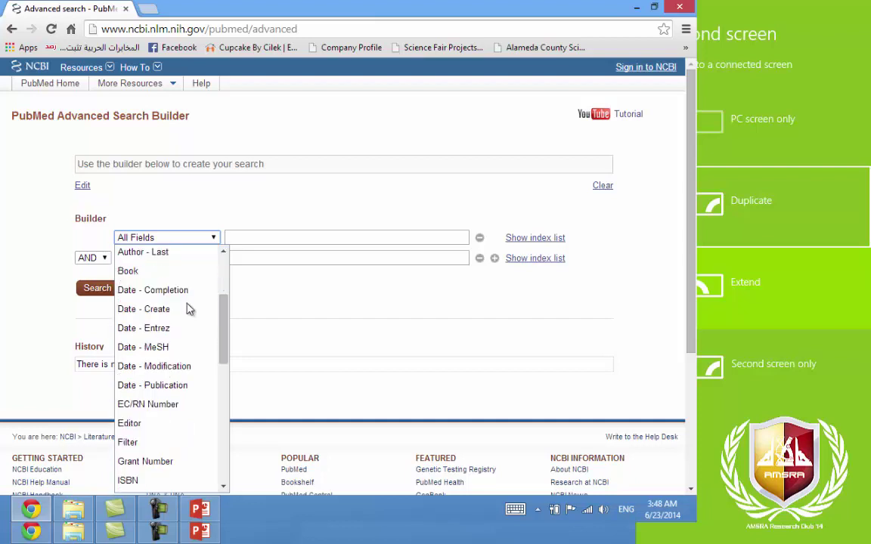
{"action": "scroll", "coordinate": [166, 322], "scroll_direction": "down", "scroll_amount": 2}
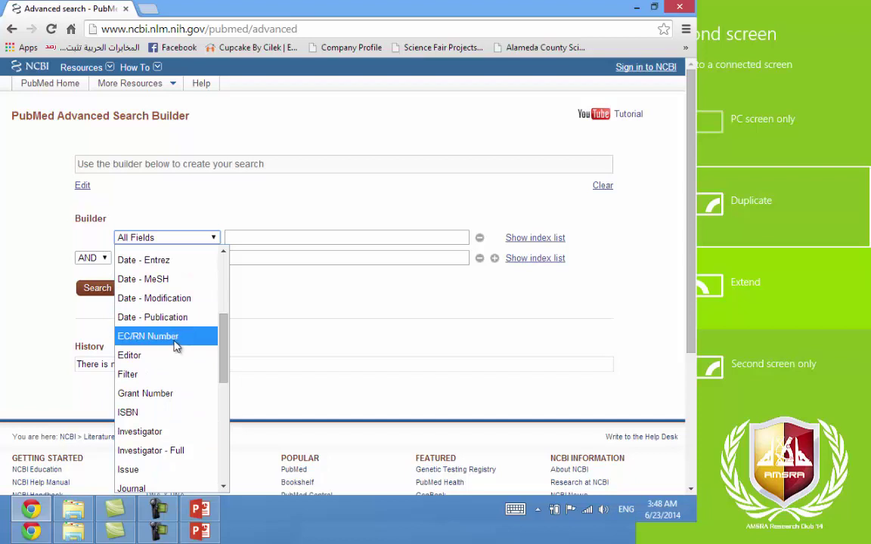
{"action": "scroll", "coordinate": [176, 346], "scroll_direction": "down", "scroll_amount": 3}
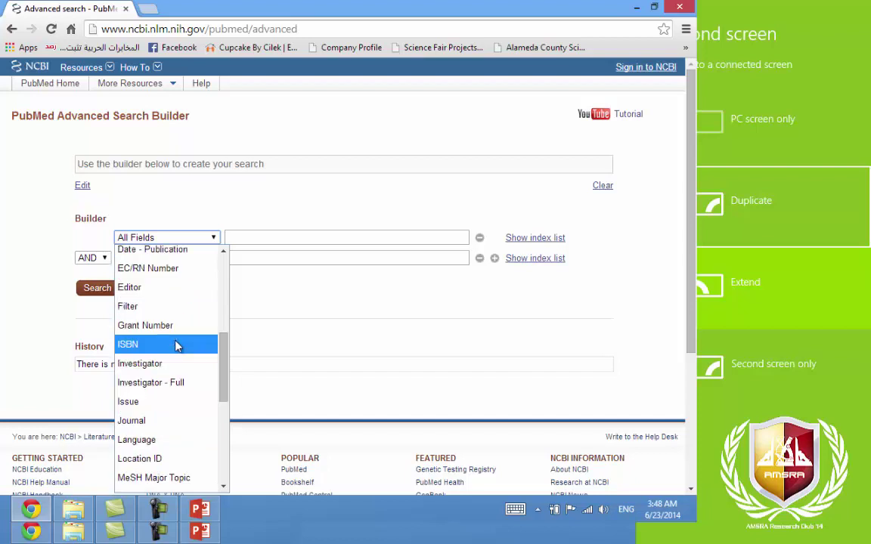
{"action": "scroll", "coordinate": [177, 347], "scroll_direction": "down", "scroll_amount": 2}
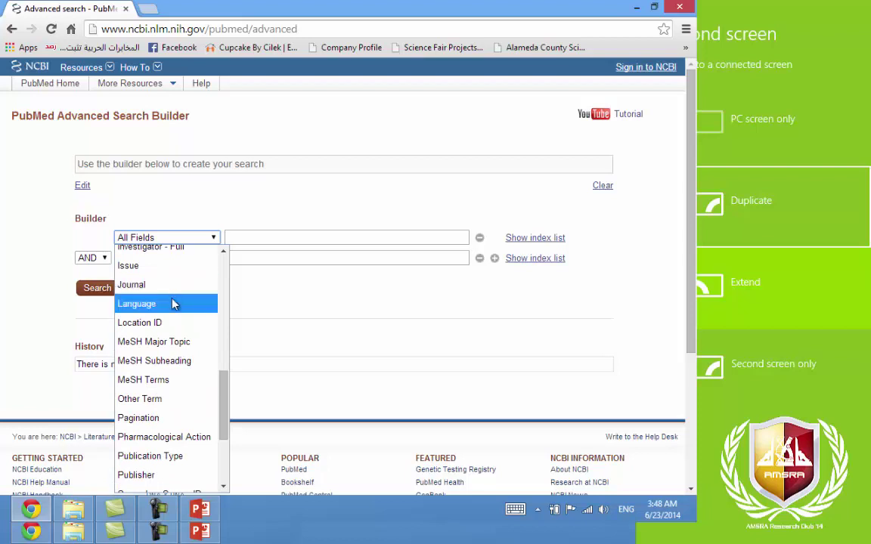
{"action": "scroll", "coordinate": [178, 310], "scroll_direction": "down", "scroll_amount": 3}
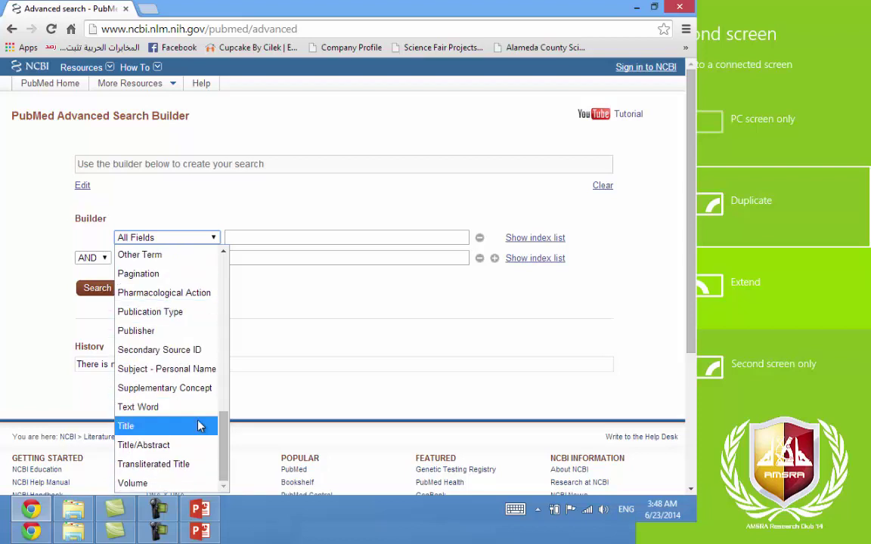
{"action": "left_click", "coordinate": [276, 220]}
Review the Boolean operators offered for the second builder row and return to the PubMed home page
{"action": "left_click", "coordinate": [91, 257]}
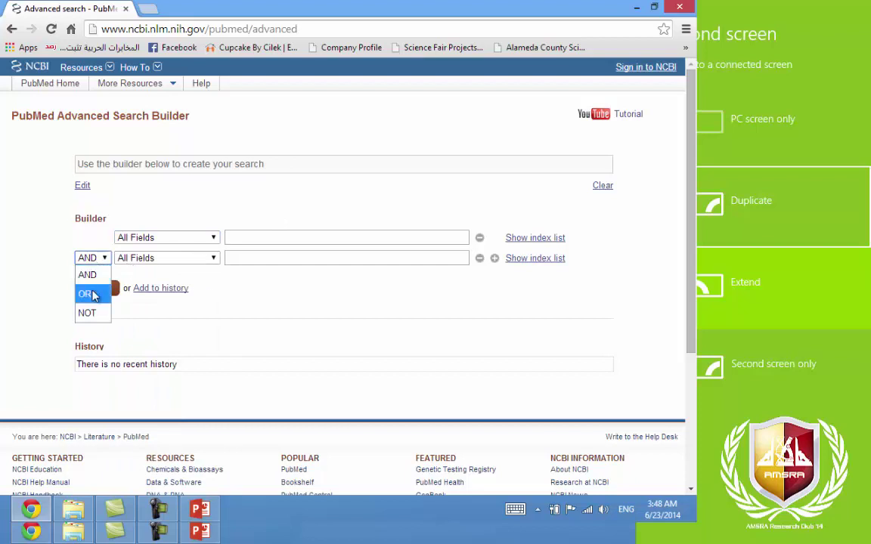
{"action": "left_click", "coordinate": [312, 284]}
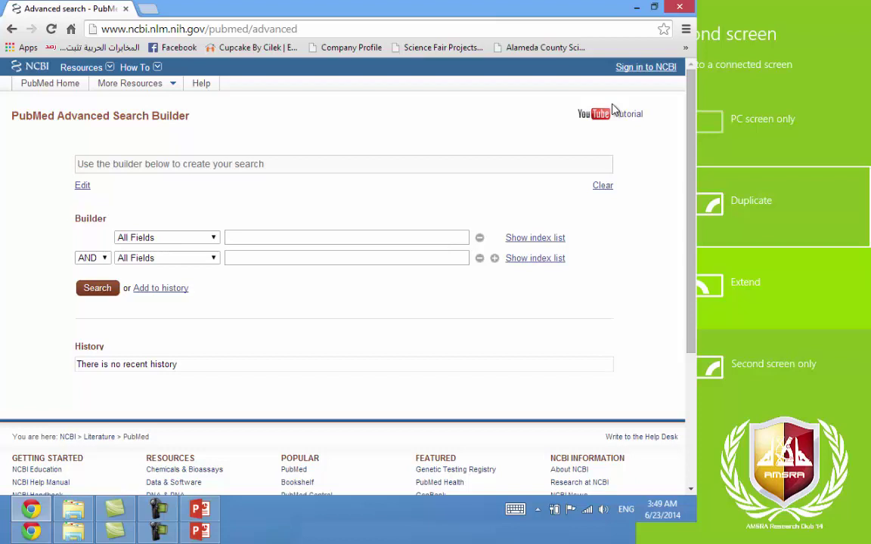
{"action": "left_click", "coordinate": [11, 29]}
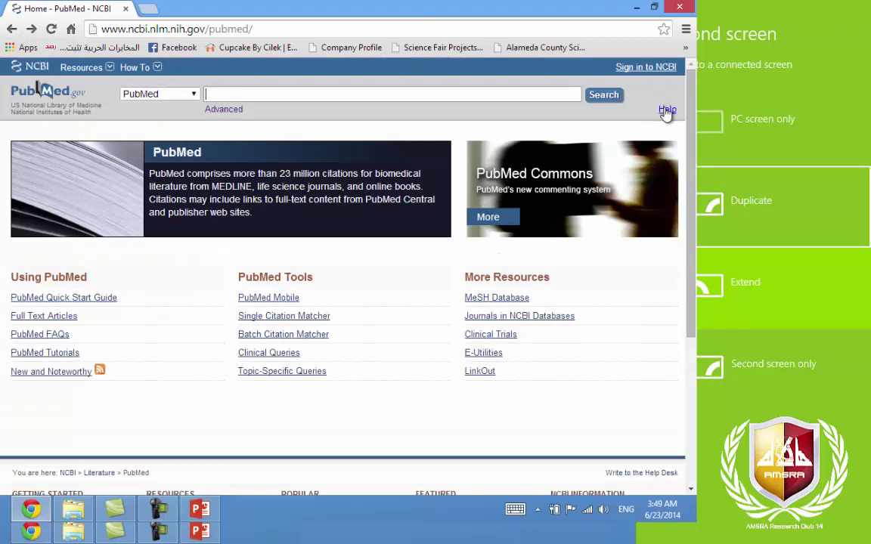
Open PubMed Help and skim its advanced search guidance on combining searches using History and browsing the index of terms
{"action": "left_click", "coordinate": [666, 110]}
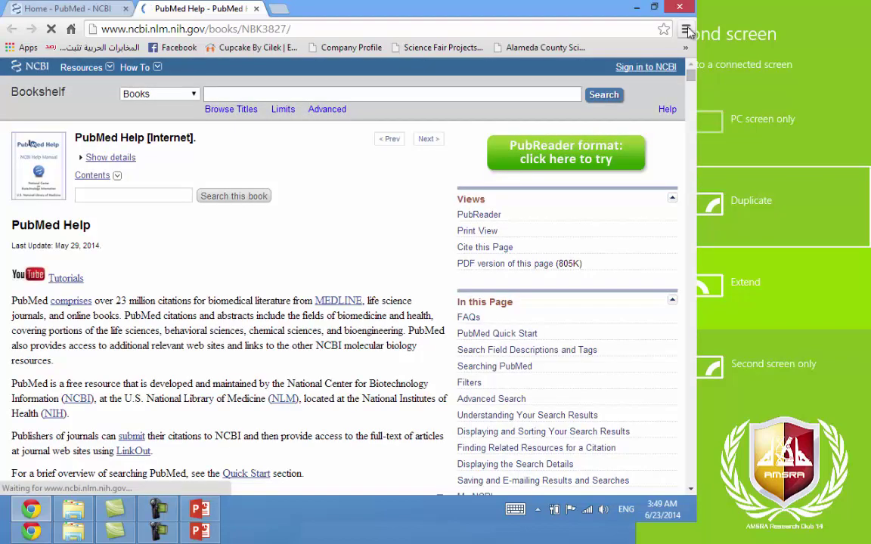
{"action": "left_click_drag", "start_coordinate": [691, 71], "coordinate": [696, 273]}
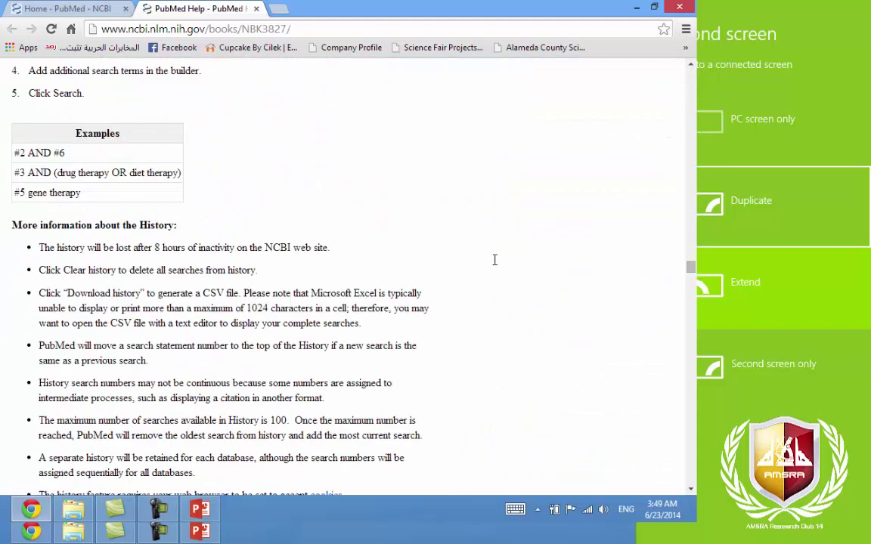
{"action": "scroll", "coordinate": [84, 145], "scroll_direction": "up", "scroll_amount": 2}
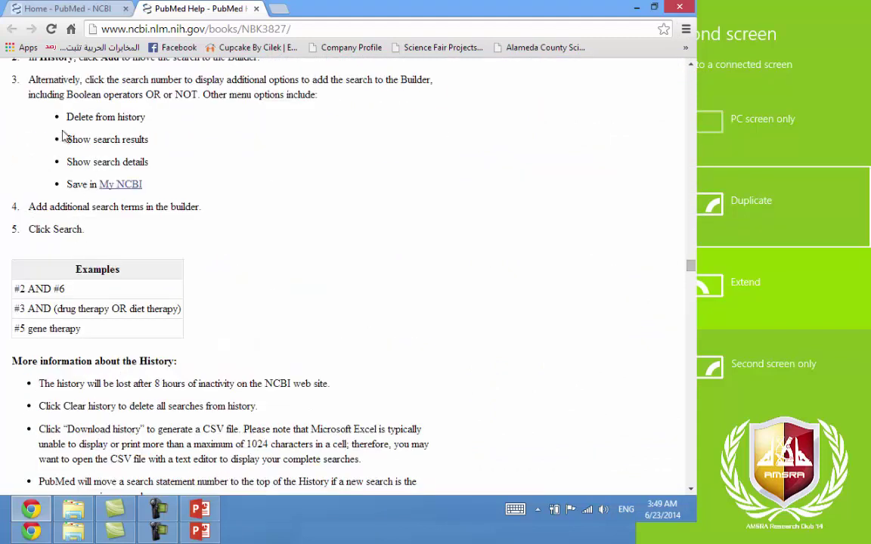
{"action": "scroll", "coordinate": [57, 113], "scroll_direction": "up", "scroll_amount": 2}
{"action": "scroll", "coordinate": [60, 378], "scroll_direction": "down", "scroll_amount": 1}
{"action": "scroll", "coordinate": [67, 401], "scroll_direction": "down", "scroll_amount": 2}
{"action": "scroll", "coordinate": [76, 317], "scroll_direction": "up", "scroll_amount": 3}
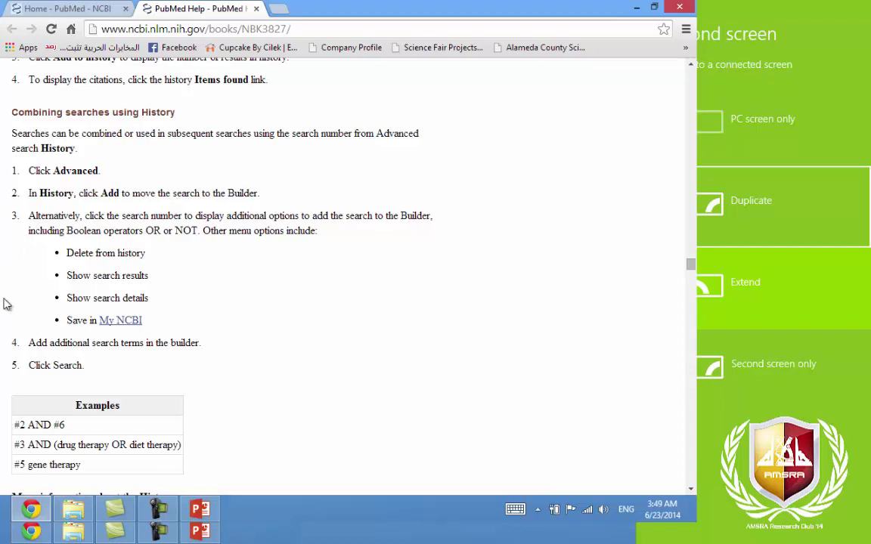
{"action": "scroll", "coordinate": [198, 212], "scroll_direction": "up", "scroll_amount": 2}
{"action": "scroll", "coordinate": [199, 211], "scroll_direction": "up", "scroll_amount": 4}
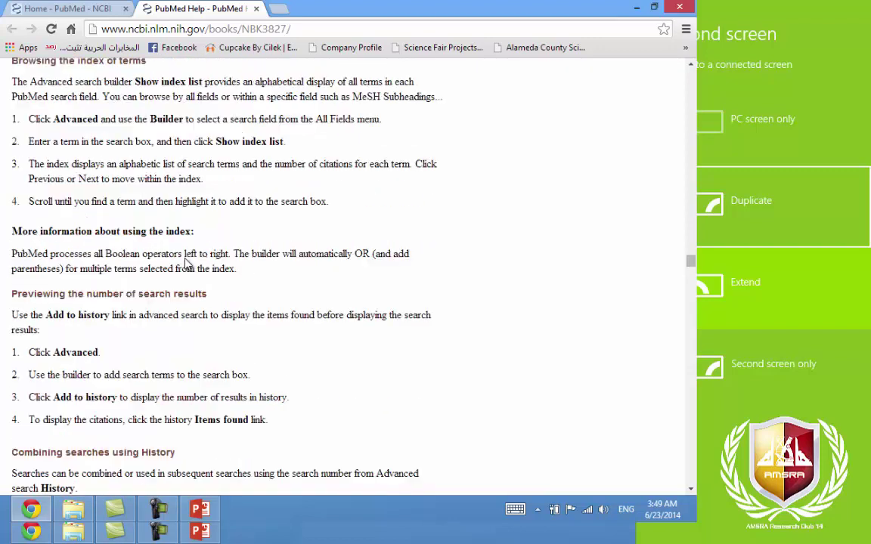
{"action": "scroll", "coordinate": [186, 273], "scroll_direction": "up", "scroll_amount": 2}
{"action": "scroll", "coordinate": [189, 279], "scroll_direction": "up", "scroll_amount": 9}
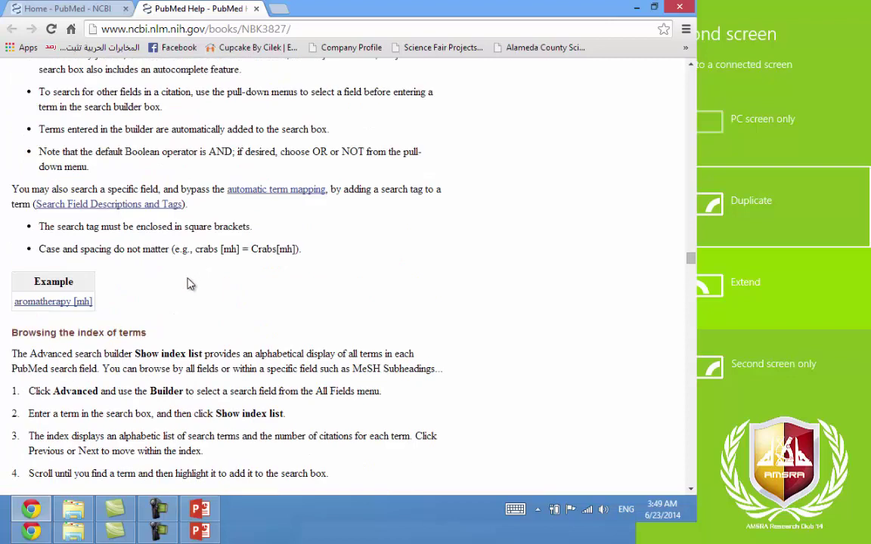
Skim the help sections on age and subject filters, go back to the beginning of the page and close PubMed Help
{"action": "scroll", "coordinate": [194, 277], "scroll_direction": "up", "scroll_amount": 4}
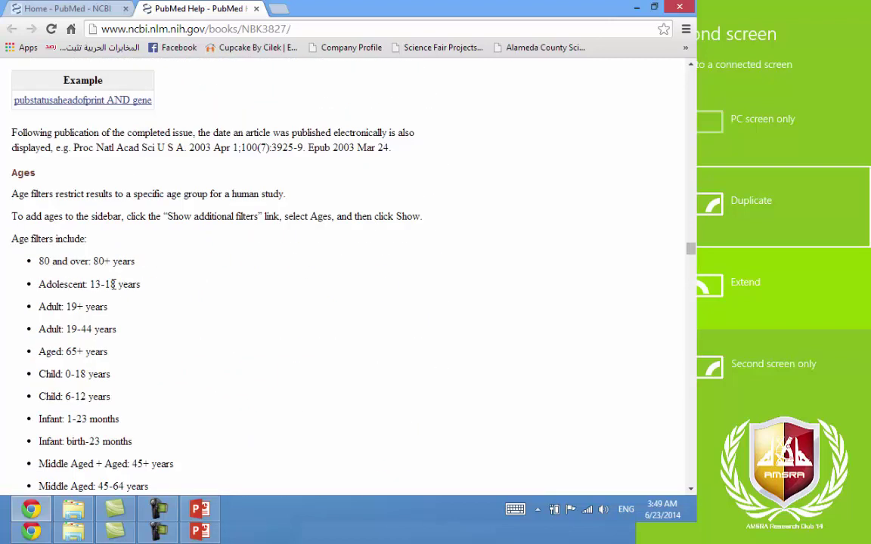
{"action": "scroll", "coordinate": [54, 258], "scroll_direction": "up", "scroll_amount": 1}
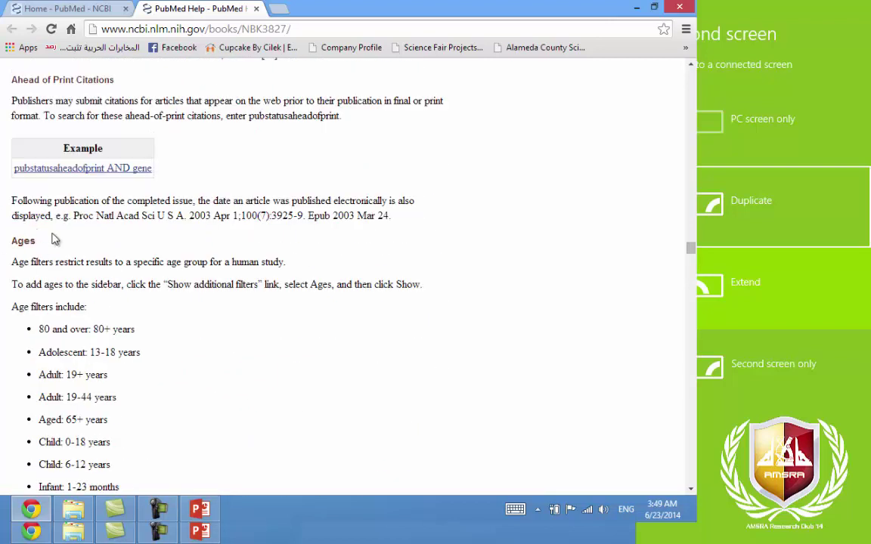
{"action": "scroll", "coordinate": [149, 258], "scroll_direction": "up", "scroll_amount": 4}
{"action": "scroll", "coordinate": [98, 224], "scroll_direction": "up", "scroll_amount": 15}
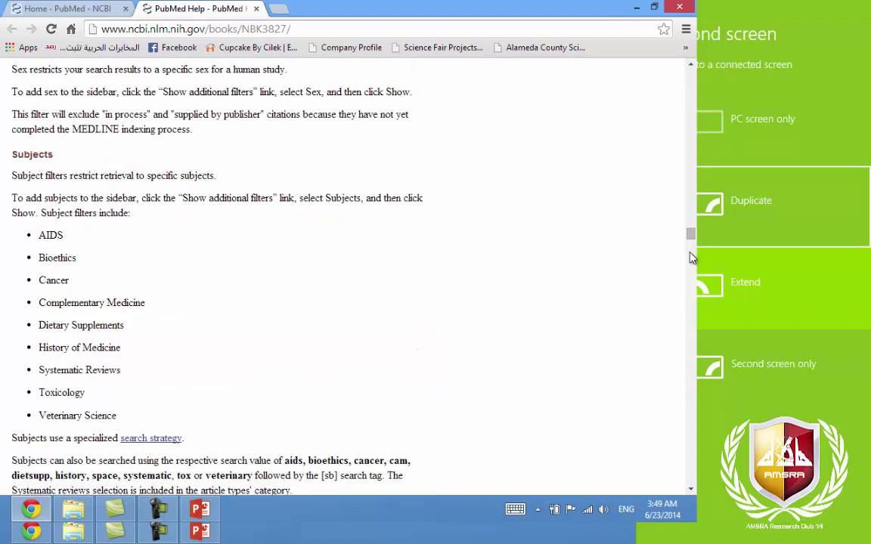
{"action": "left_click_drag", "start_coordinate": [691, 237], "coordinate": [691, 69]}
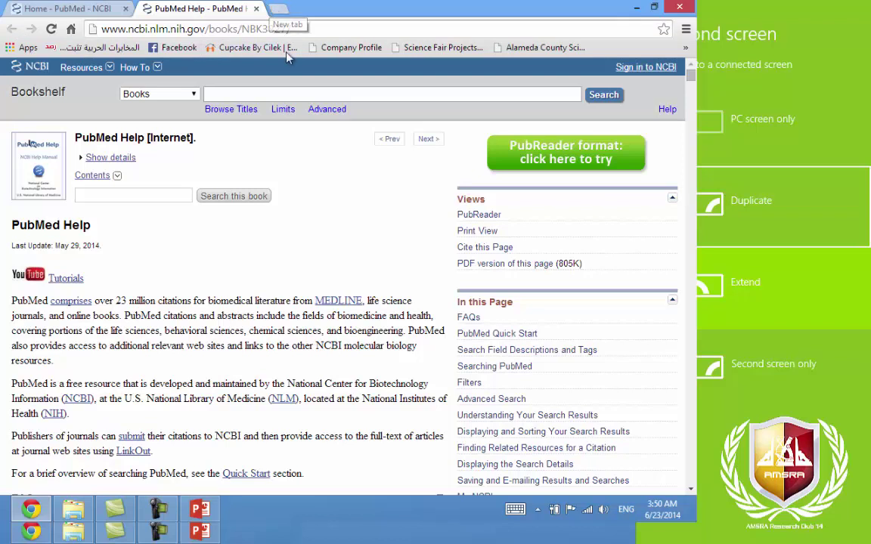
{"action": "left_click", "coordinate": [256, 9]}
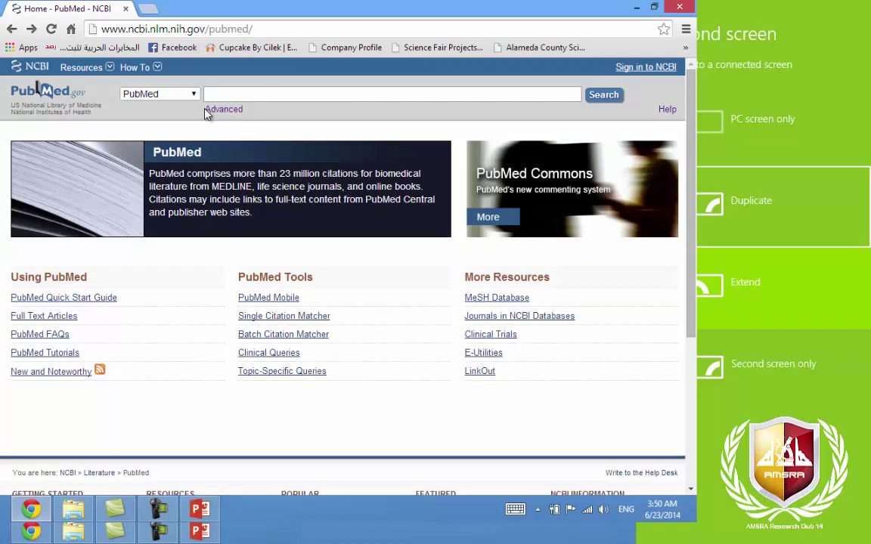
Switch to the PowerPoint presentation on databases and search strategy and go through slides 39 and 40 to slide 41
{"action": "key", "text": "alt+Tab"}
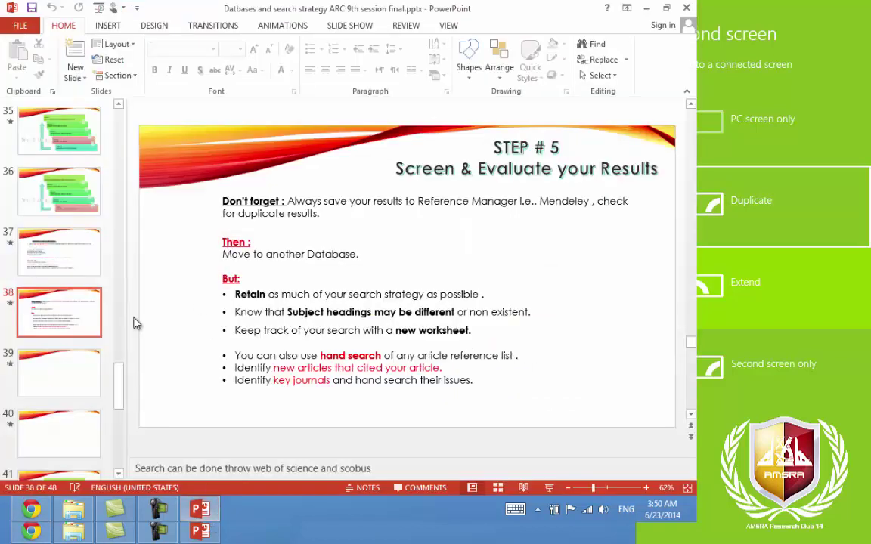
{"action": "left_click", "coordinate": [60, 369]}
{"action": "left_click", "coordinate": [80, 431]}
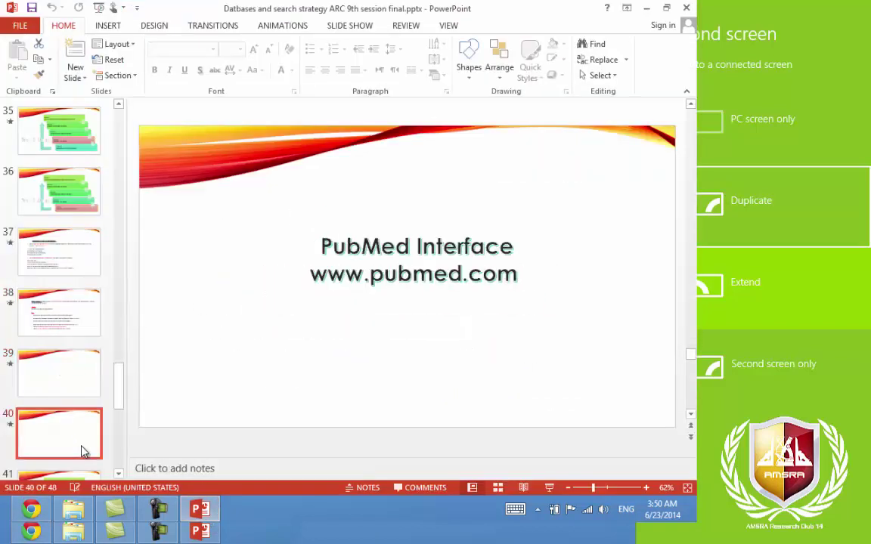
{"action": "scroll", "coordinate": [75, 438], "scroll_direction": "down", "scroll_amount": 1}
{"action": "left_click", "coordinate": [78, 457]}
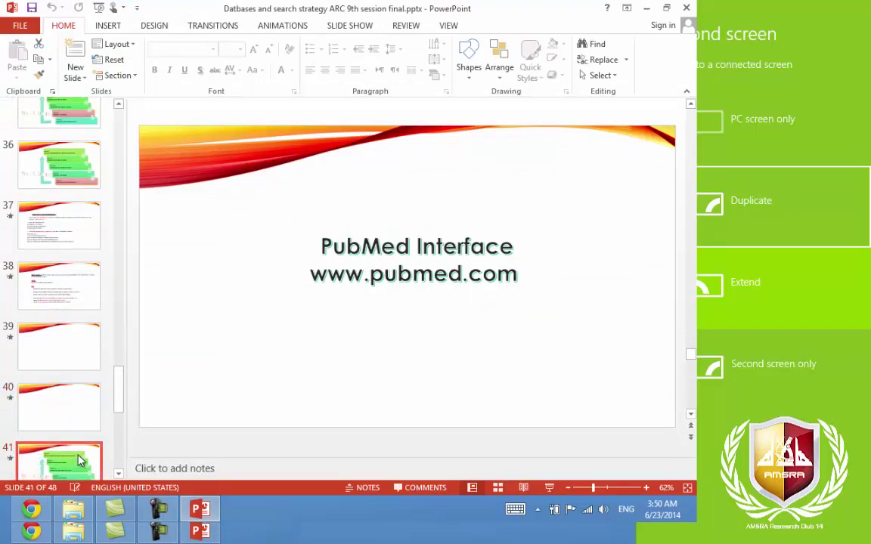
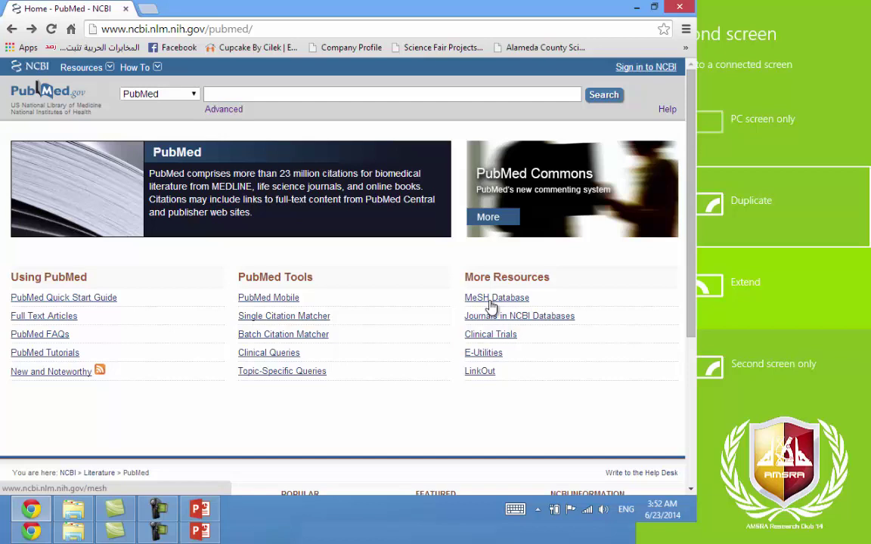
Search the MeSH Database for tuberculosis and open the record of the Tuberculosis heading
{"action": "left_click", "coordinate": [491, 301]}
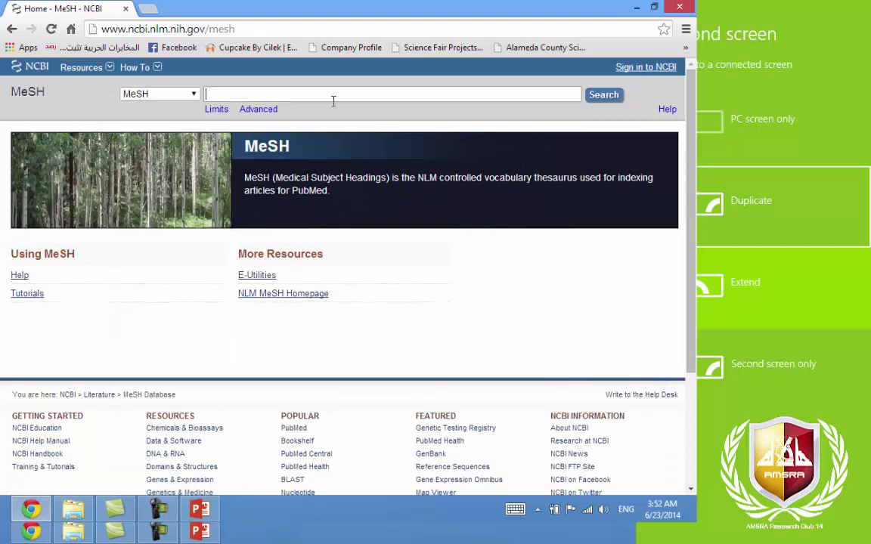
{"action": "type", "text": "tuberculosis"}
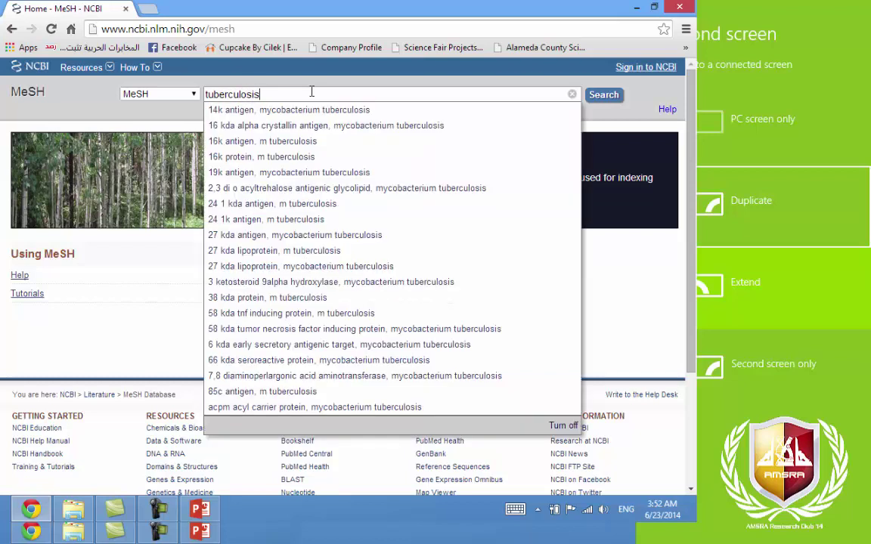
{"action": "key", "text": "Return"}
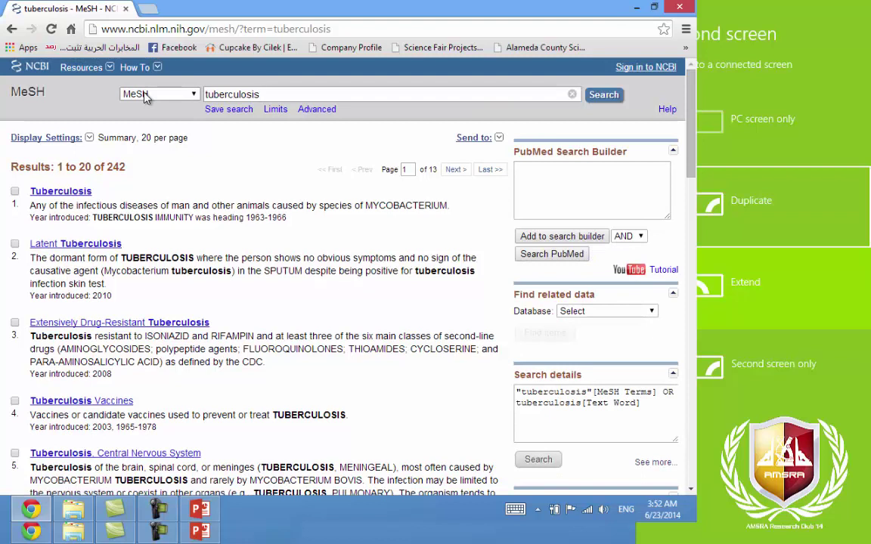
{"action": "left_click", "coordinate": [68, 195]}
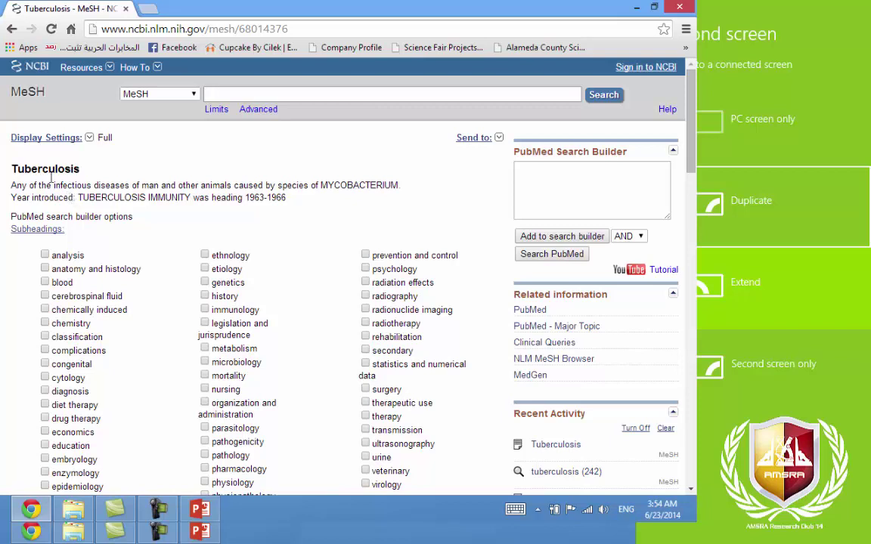
Examine the Tuberculosis record's subheadings, restriction options, entry terms and its place in the MeSH hierarchy with the narrower terms
{"action": "scroll", "coordinate": [70, 197], "scroll_direction": "down", "scroll_amount": 5}
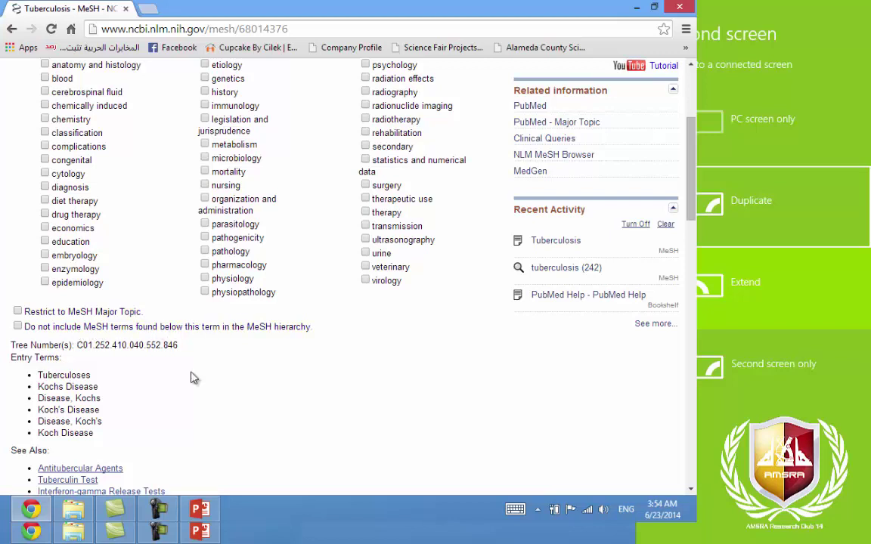
{"action": "scroll", "coordinate": [153, 408], "scroll_direction": "down", "scroll_amount": 3}
{"action": "scroll", "coordinate": [154, 408], "scroll_direction": "down", "scroll_amount": 1}
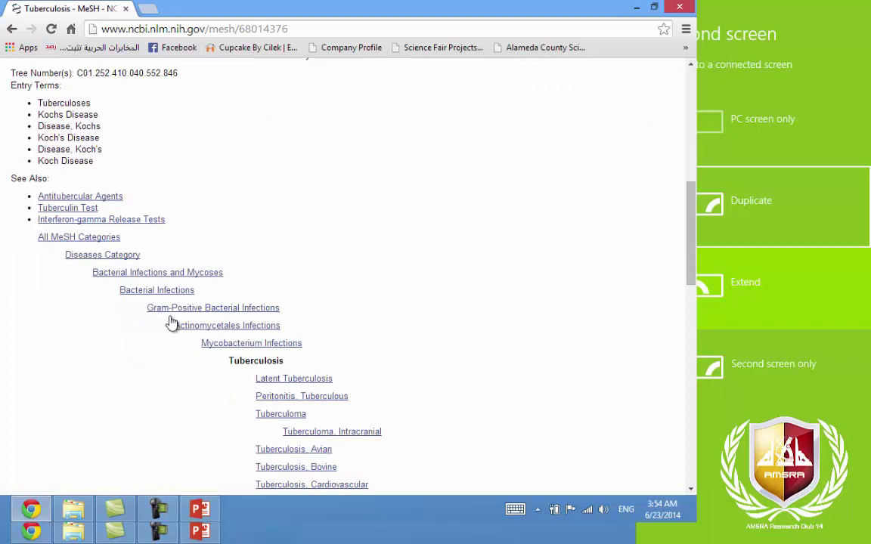
{"action": "scroll", "coordinate": [272, 235], "scroll_direction": "down", "scroll_amount": 1}
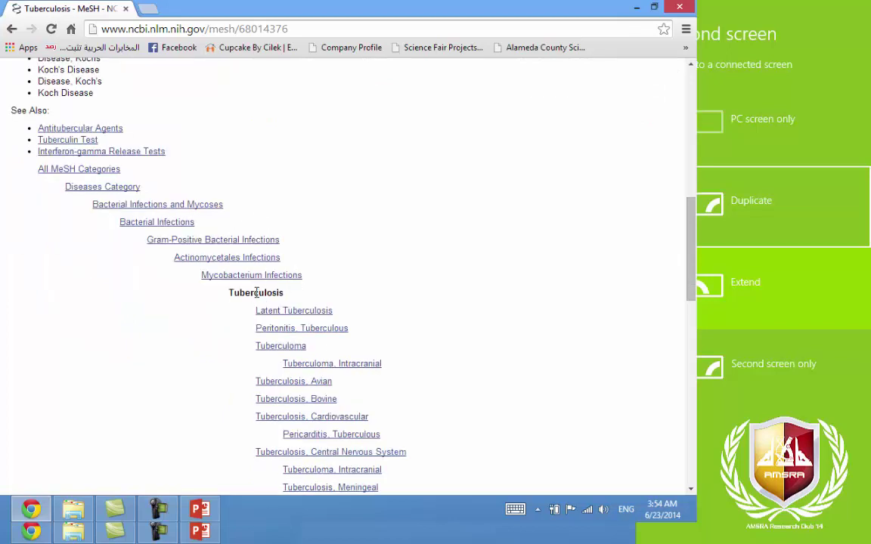
{"action": "scroll", "coordinate": [306, 259], "scroll_direction": "down", "scroll_amount": 4}
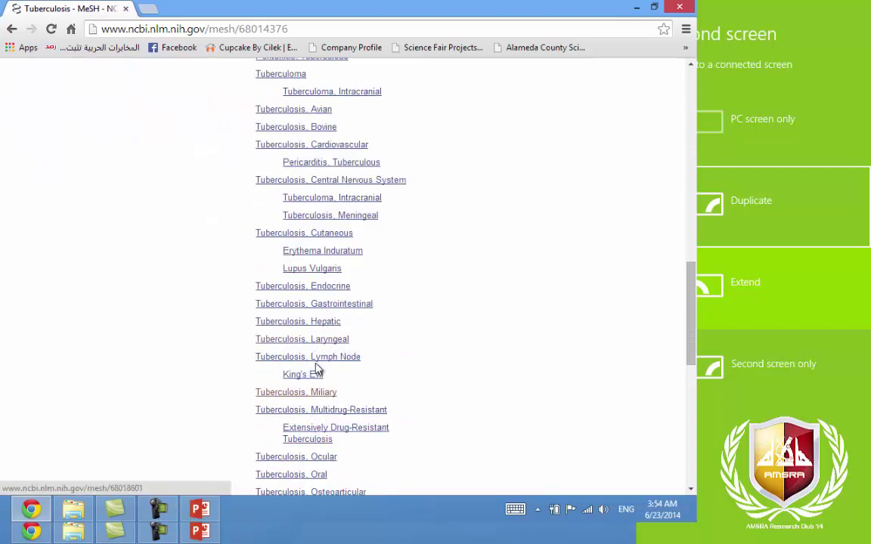
{"action": "scroll", "coordinate": [272, 151], "scroll_direction": "up", "scroll_amount": 2}
{"action": "scroll", "coordinate": [280, 133], "scroll_direction": "down", "scroll_amount": 6}
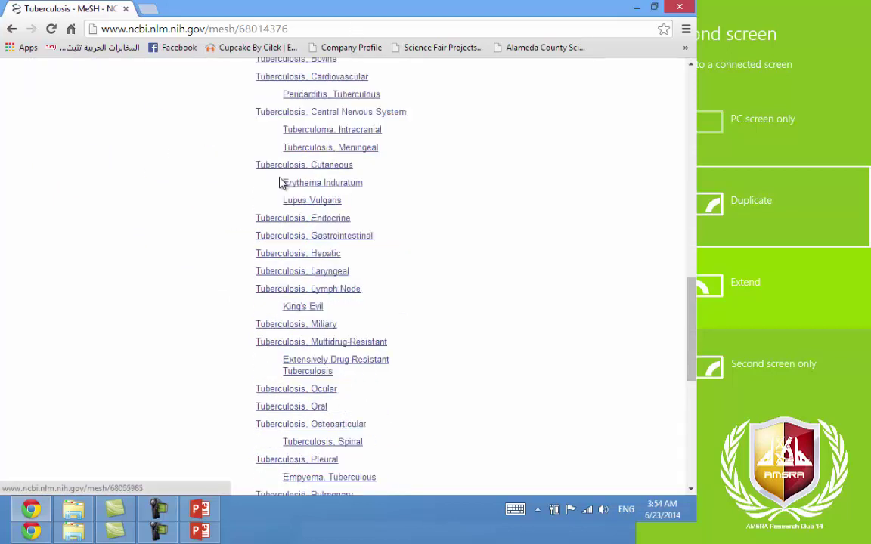
{"action": "scroll", "coordinate": [282, 204], "scroll_direction": "down", "scroll_amount": 2}
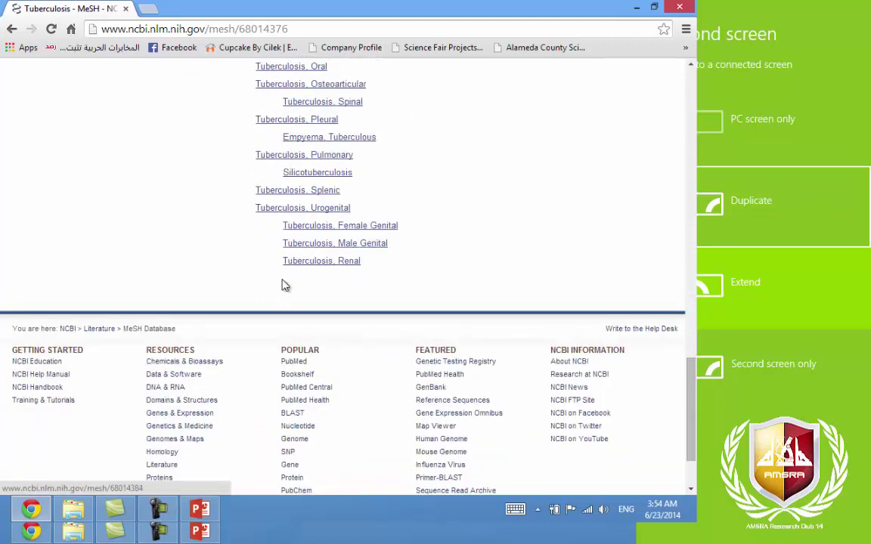
{"action": "scroll", "coordinate": [295, 186], "scroll_direction": "up", "scroll_amount": 7}
{"action": "scroll", "coordinate": [293, 181], "scroll_direction": "up", "scroll_amount": 5}
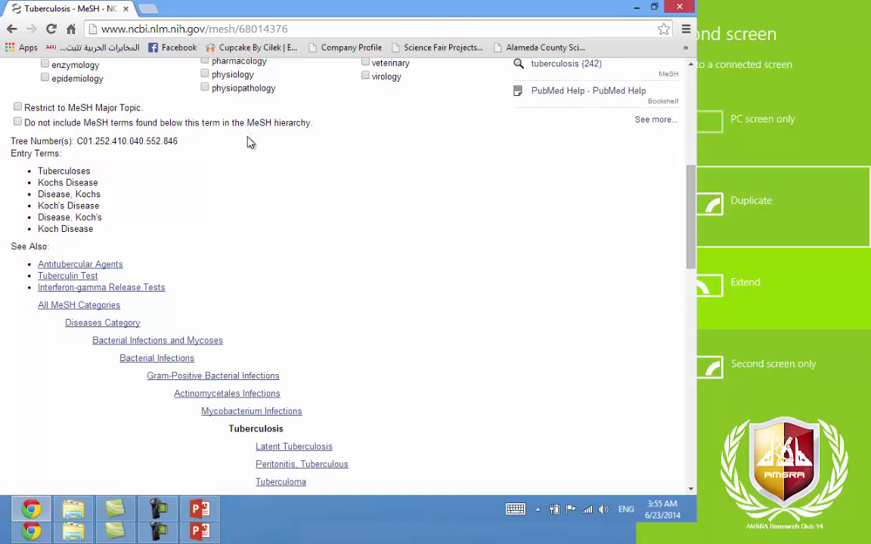
{"action": "scroll", "coordinate": [133, 142], "scroll_direction": "up", "scroll_amount": 4}
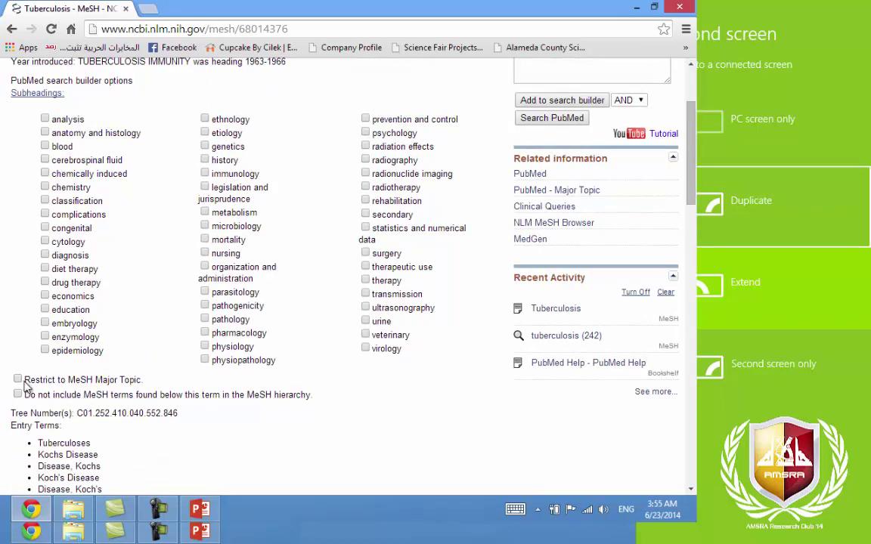
Add the Tuberculosis heading to the PubMed Search Builder and run the search in PubMed
{"action": "scroll", "coordinate": [23, 385], "scroll_direction": "up", "scroll_amount": 2}
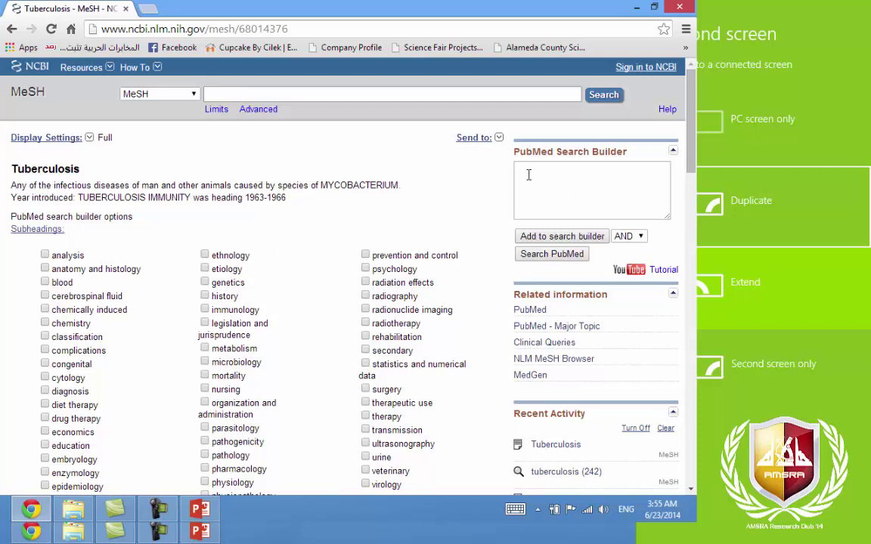
{"action": "left_click", "coordinate": [532, 243]}
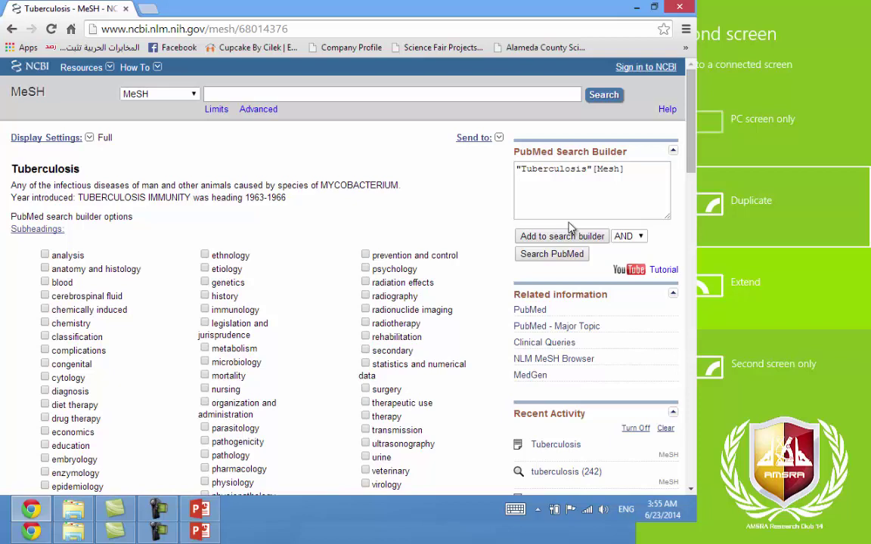
{"action": "left_click", "coordinate": [573, 257]}
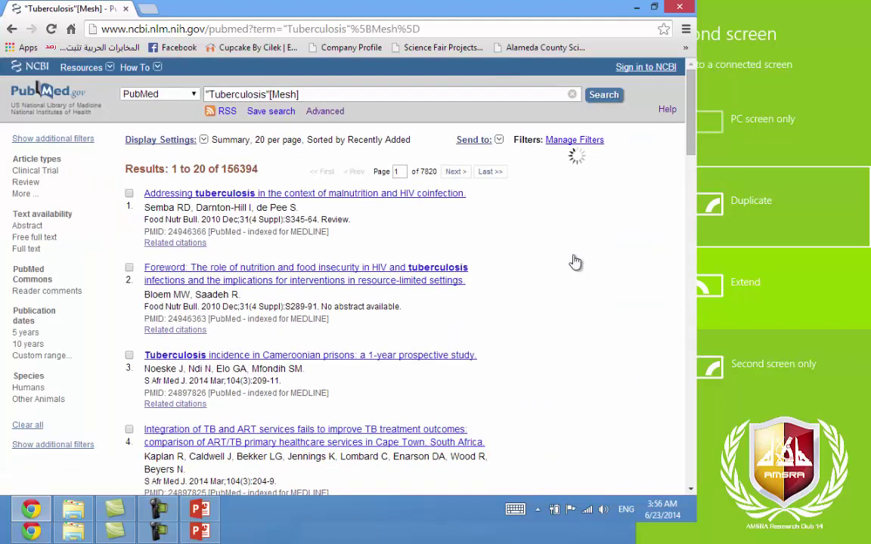
Open the article on tuberculosis in the context of malnutrition and HIV coinfection and review its expanded list of MeSH terms
{"action": "left_click", "coordinate": [350, 195]}
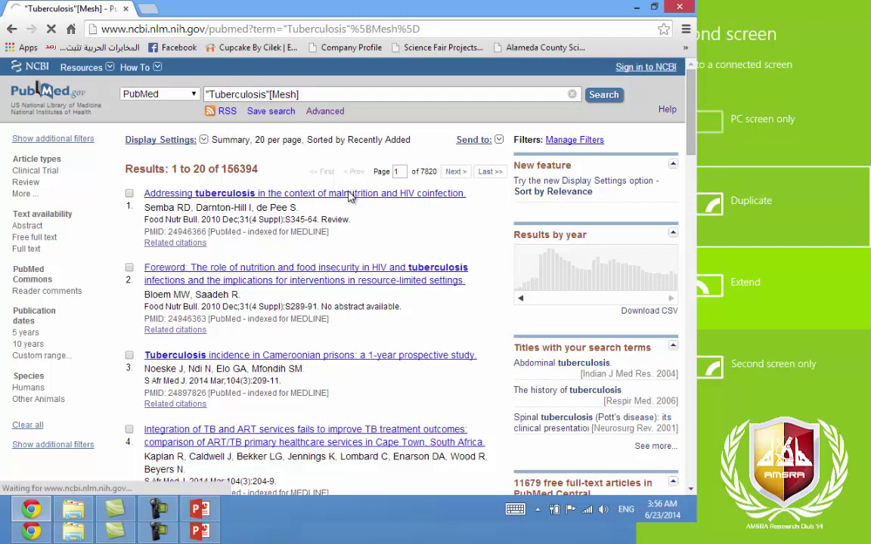
{"action": "scroll", "coordinate": [200, 298], "scroll_direction": "down", "scroll_amount": 3}
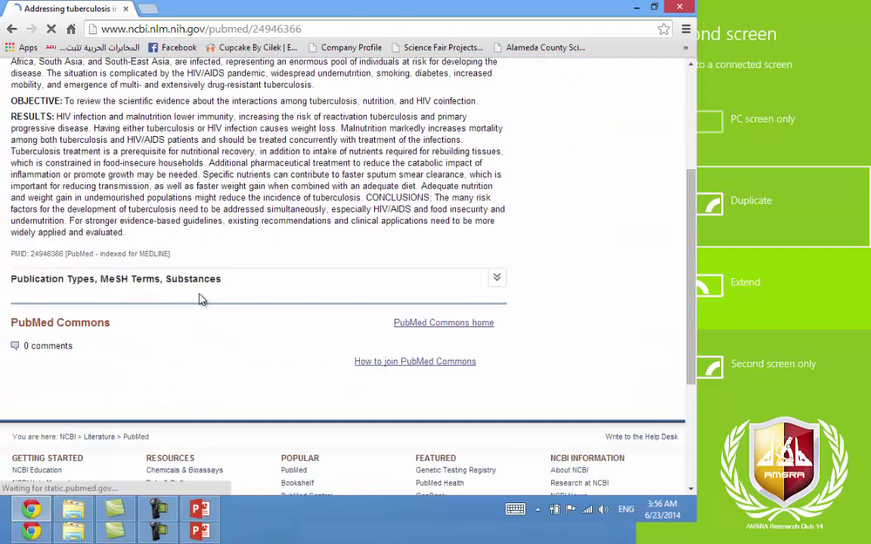
{"action": "scroll", "coordinate": [200, 299], "scroll_direction": "down", "scroll_amount": 1}
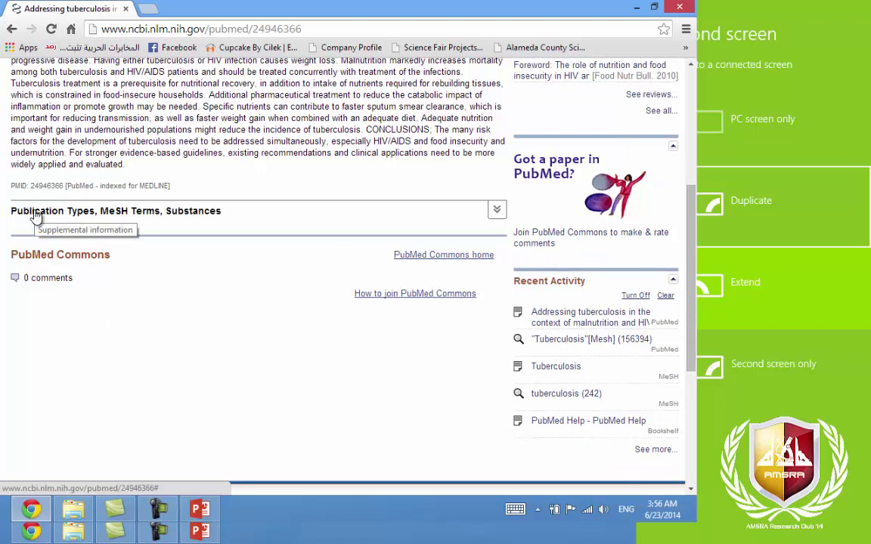
{"action": "left_click", "coordinate": [174, 217]}
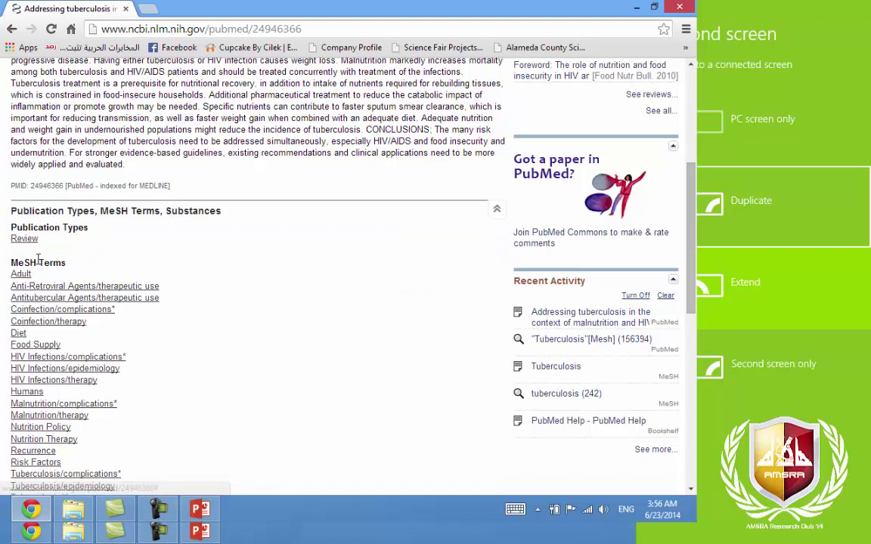
{"action": "scroll", "coordinate": [44, 359], "scroll_direction": "down", "scroll_amount": 1}
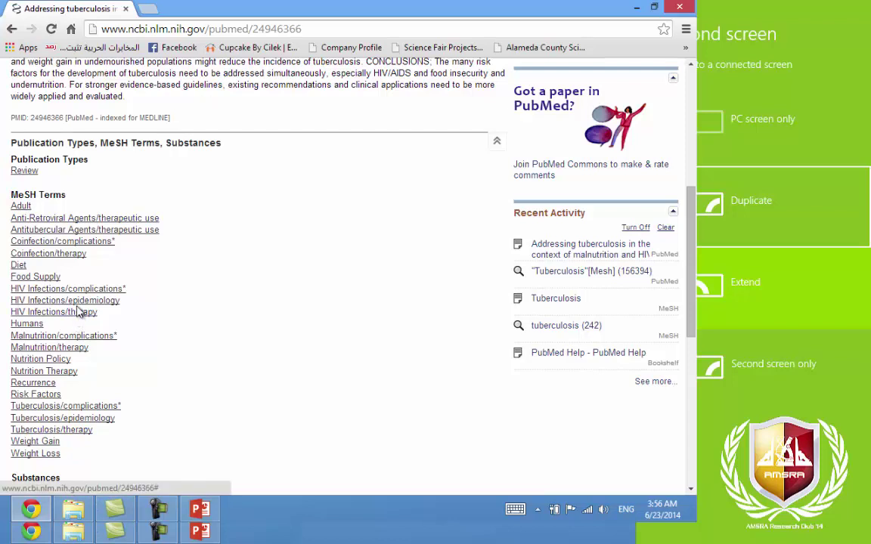
{"action": "scroll", "coordinate": [128, 336], "scroll_direction": "up", "scroll_amount": 5}
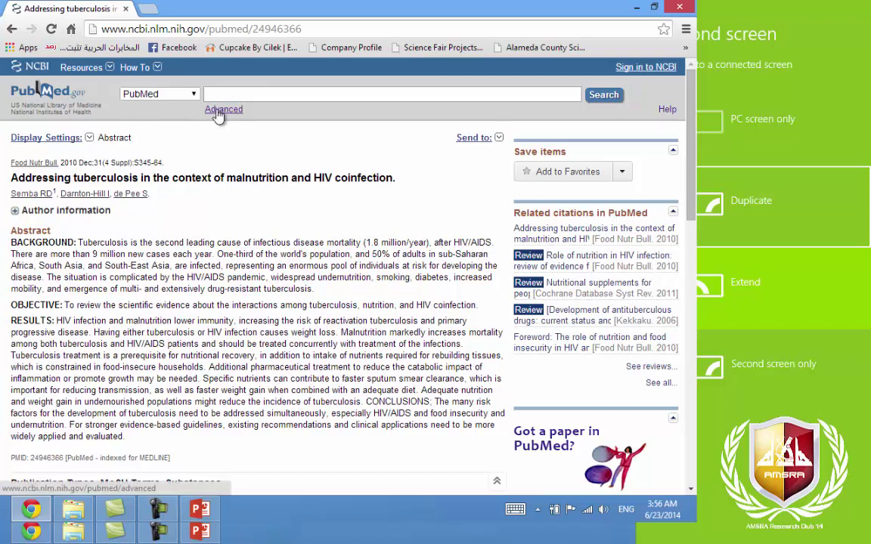
Switch the database being searched from PubMed to MeSH
{"action": "left_click", "coordinate": [192, 94]}
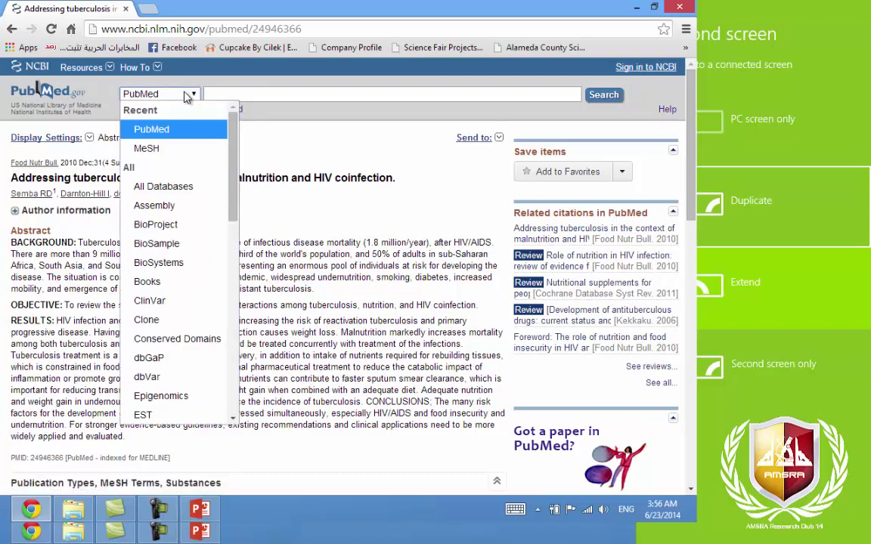
{"action": "left_click", "coordinate": [173, 150]}
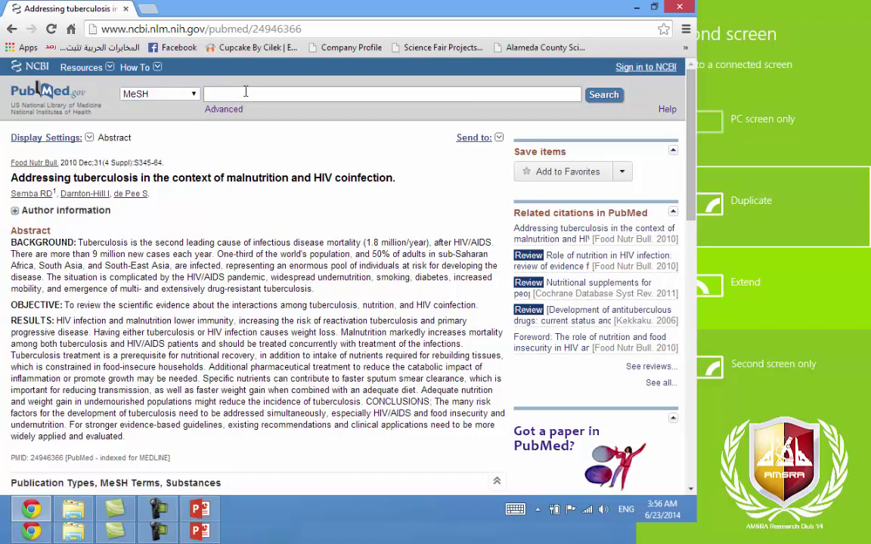
{"action": "type", "text": "mycobactri"}
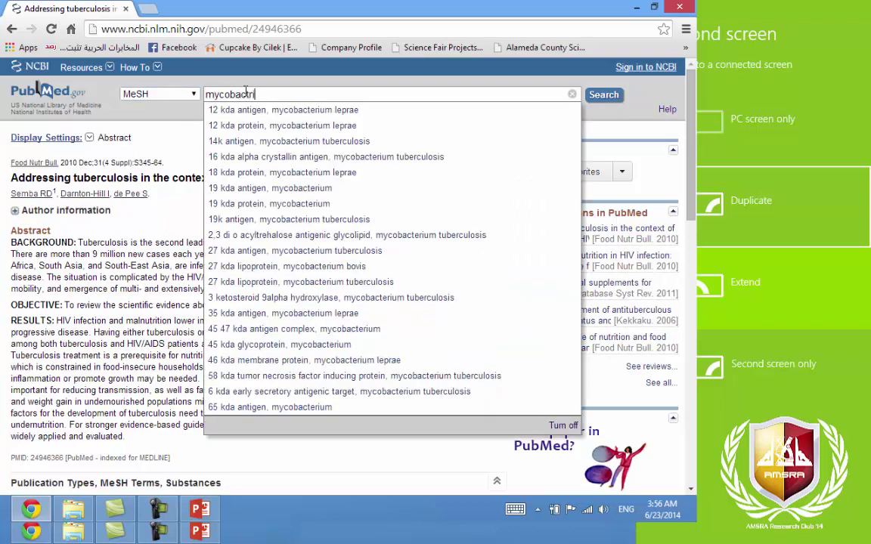
{"action": "type", "text": "um"}
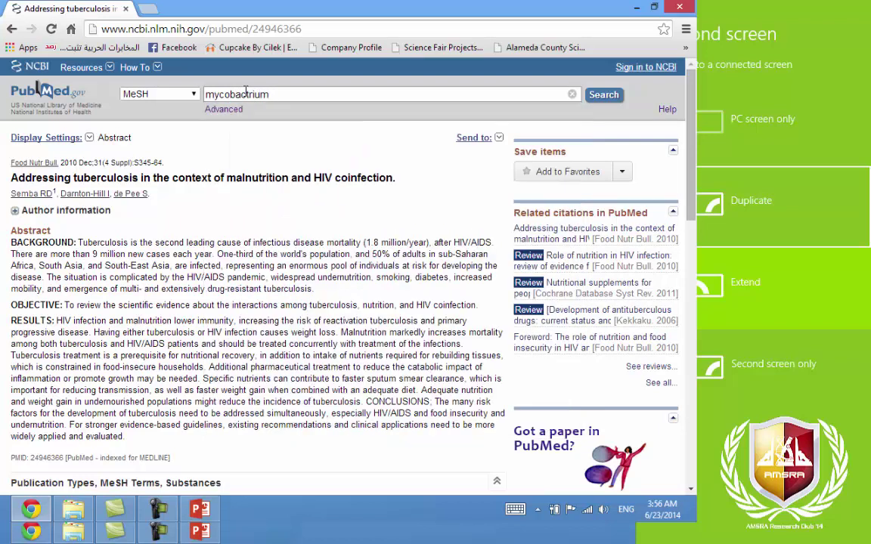
{"action": "key", "text": "BackSpace"}
{"action": "key", "text": "BackSpace"}
{"action": "key", "text": "BackSpace"}
{"action": "key", "text": "BackSpace"}
{"action": "key", "text": "BackSpace"}
{"action": "key", "text": "BackSpace"}
{"action": "key", "text": "BackSpace"}
{"action": "key", "text": "BackSpace"}
{"action": "key", "text": "BackSpace"}
{"action": "key", "text": "BackSpace"}
{"action": "key", "text": "BackSpace"}
{"action": "key", "text": "BackSpace"}
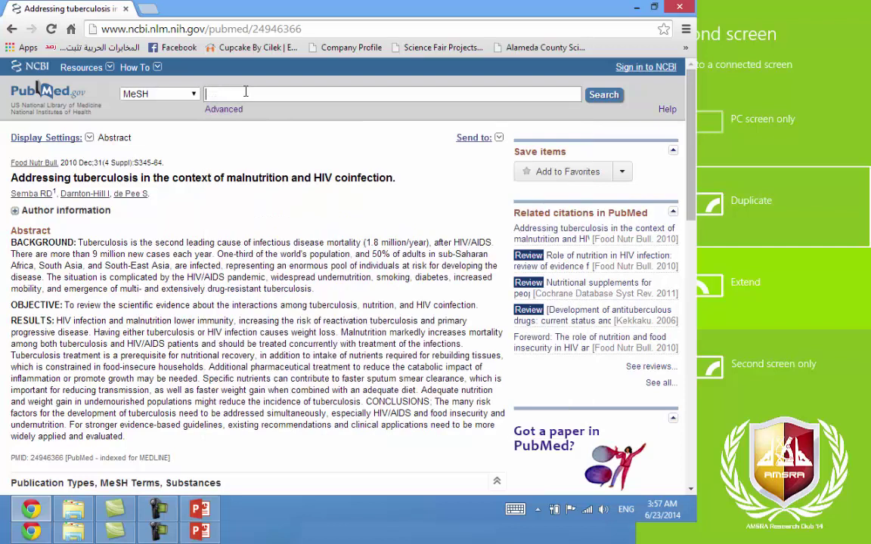
Search MeSH for mycobacterium tuberculosis and open the record of the Mycobacterium tuberculosis heading
{"action": "type", "text": "mycobacterium"}
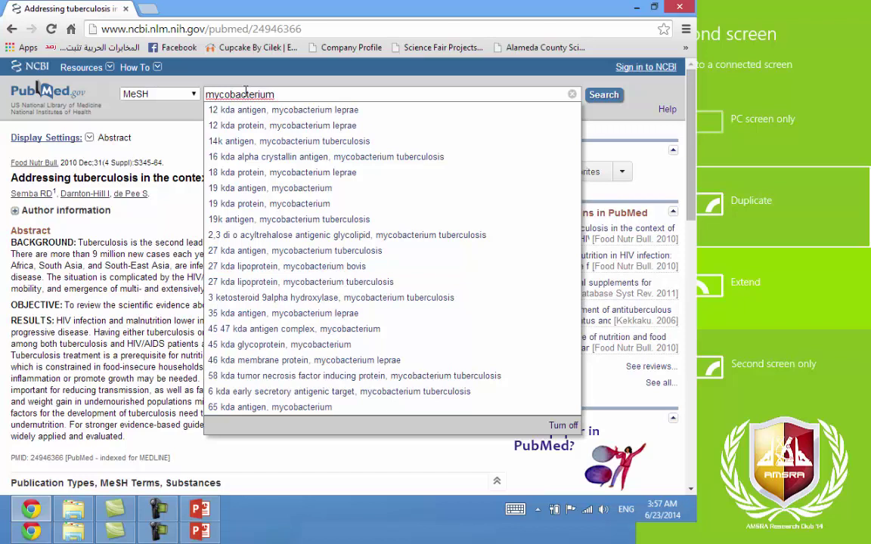
{"action": "type", "text": " t"}
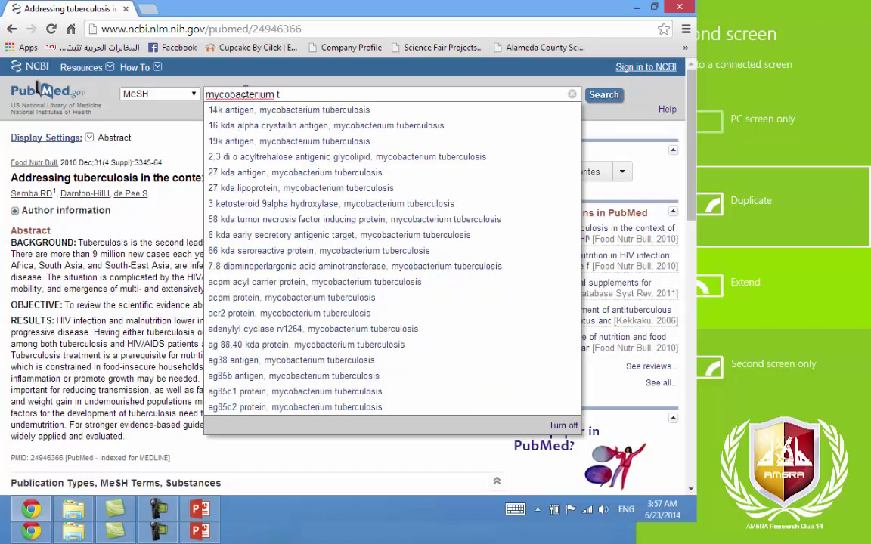
{"action": "type", "text": "uberculosis"}
{"action": "key", "text": "Return"}
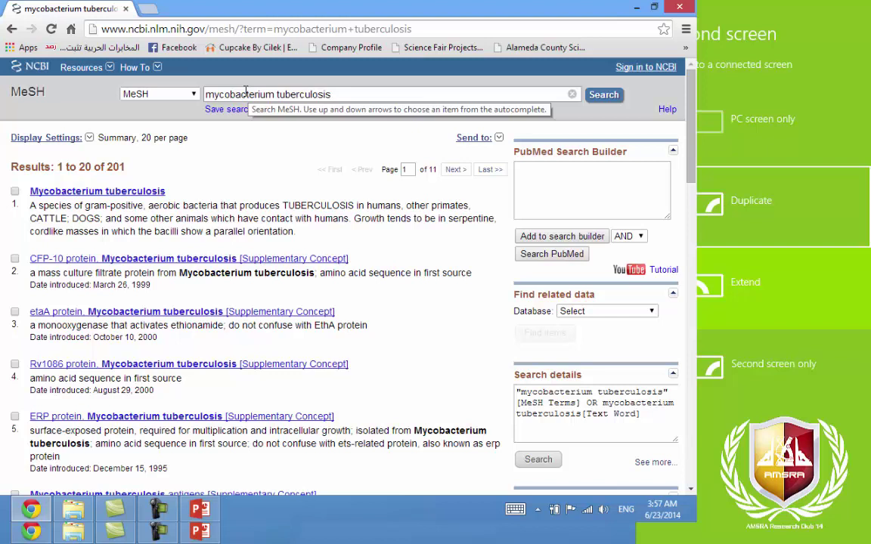
{"action": "left_click", "coordinate": [130, 194]}
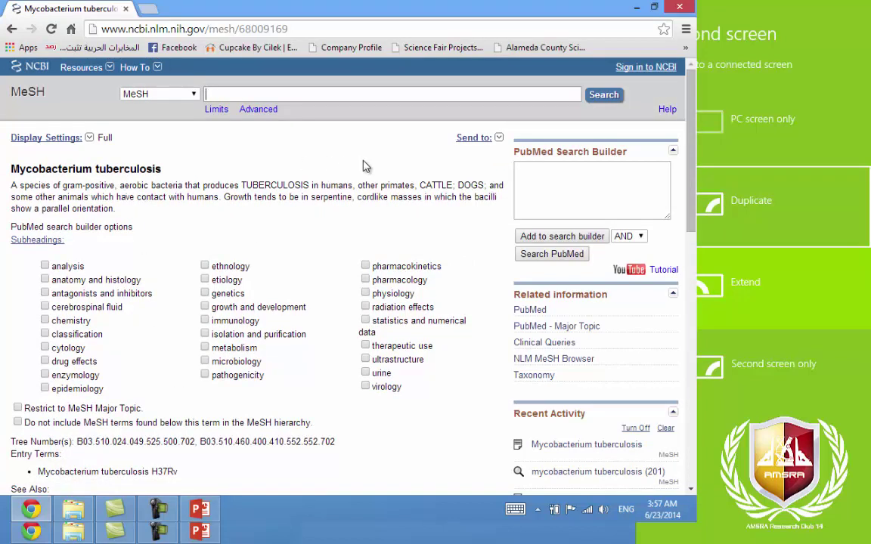
Review the entry terms and both MeSH tree branches in the Mycobacterium tuberculosis record
{"action": "scroll", "coordinate": [381, 168], "scroll_direction": "down", "scroll_amount": 2}
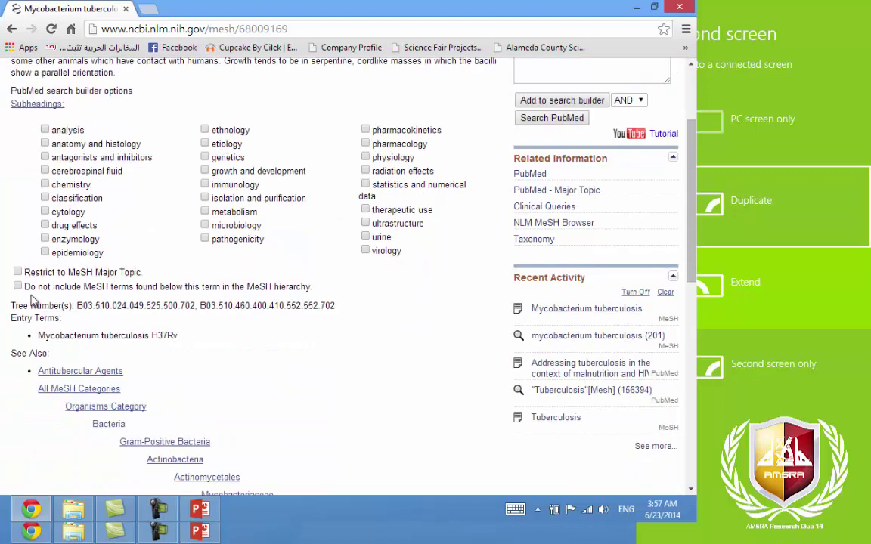
{"action": "scroll", "coordinate": [27, 304], "scroll_direction": "down", "scroll_amount": 3}
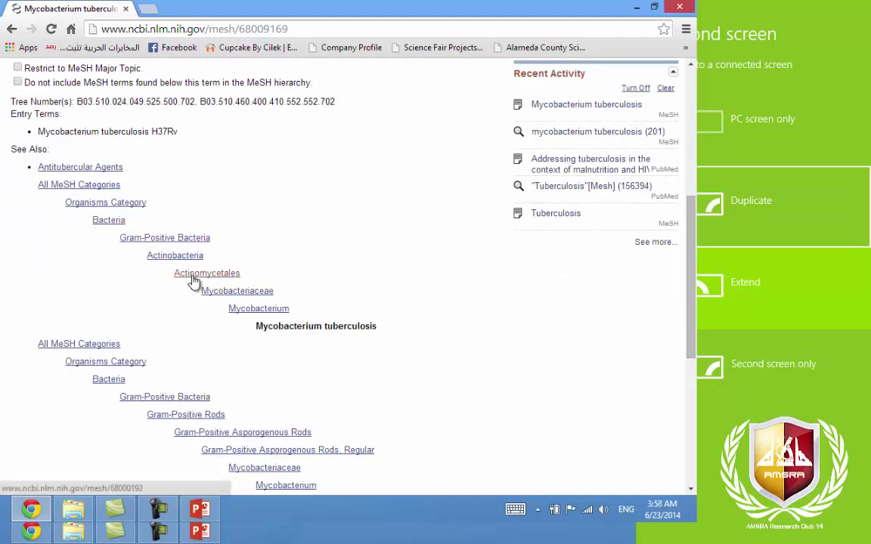
{"action": "scroll", "coordinate": [325, 310], "scroll_direction": "down", "scroll_amount": 1}
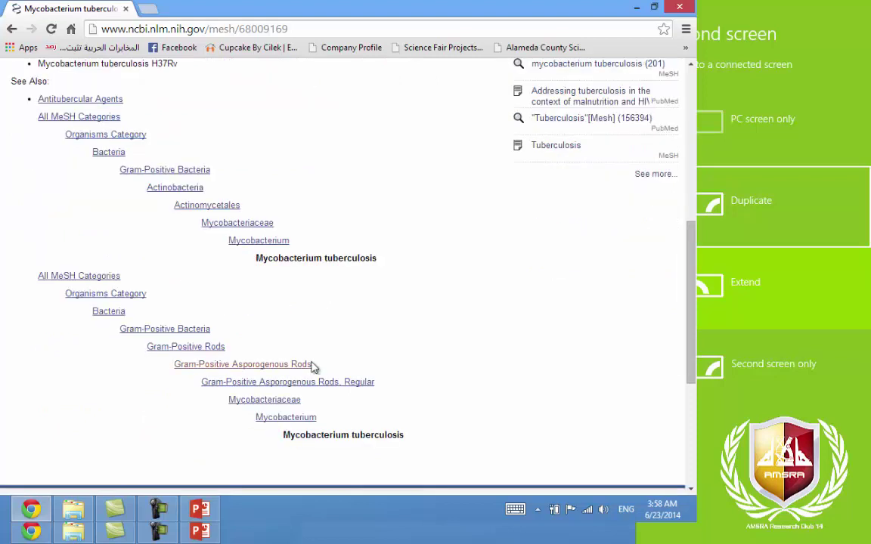
Search PubMed for "Mycobacterium tuberculosis"[Mesh] and open the Advanced Search Builder
{"action": "scroll", "coordinate": [352, 259], "scroll_direction": "up", "scroll_amount": 5}
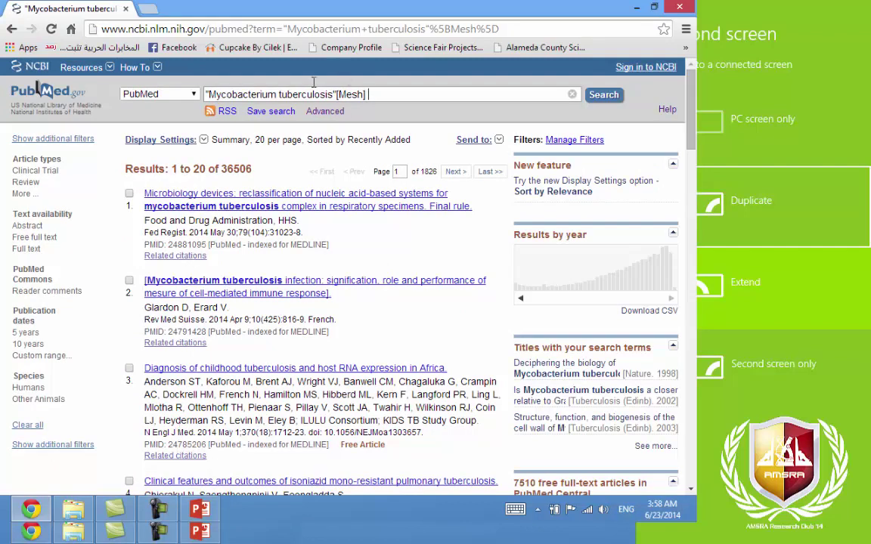
{"action": "left_click", "coordinate": [325, 112]}
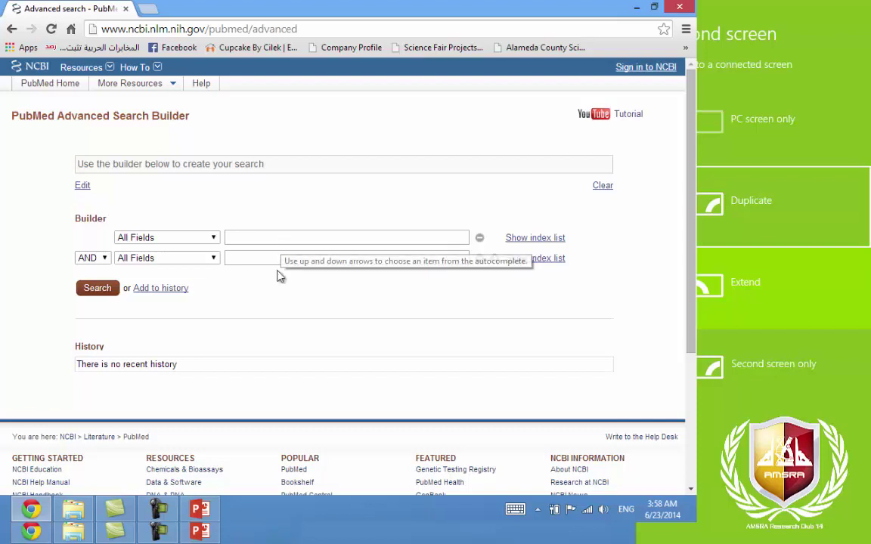
Refresh the Advanced Search Builder so that it loads the history of recent searches
{"action": "scroll", "coordinate": [274, 306], "scroll_direction": "down", "scroll_amount": 3}
{"action": "scroll", "coordinate": [274, 305], "scroll_direction": "up", "scroll_amount": 3}
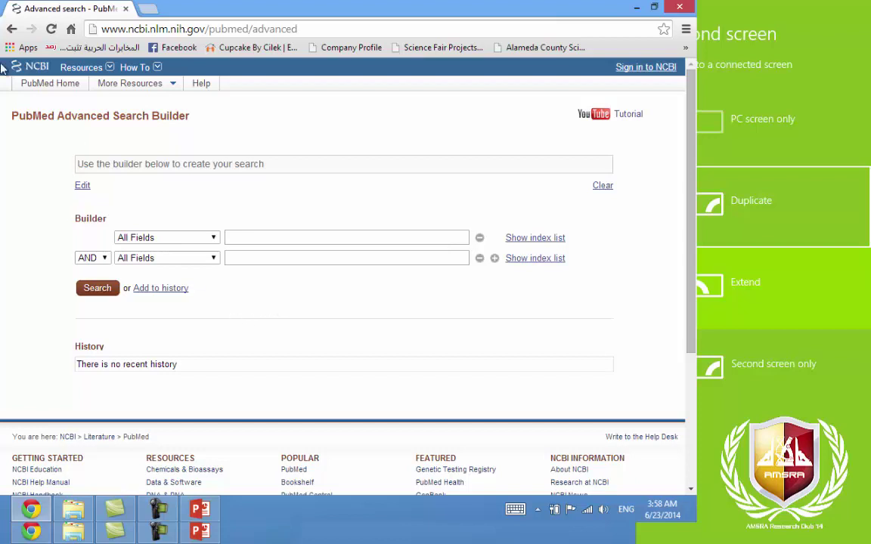
{"action": "left_click", "coordinate": [52, 29]}
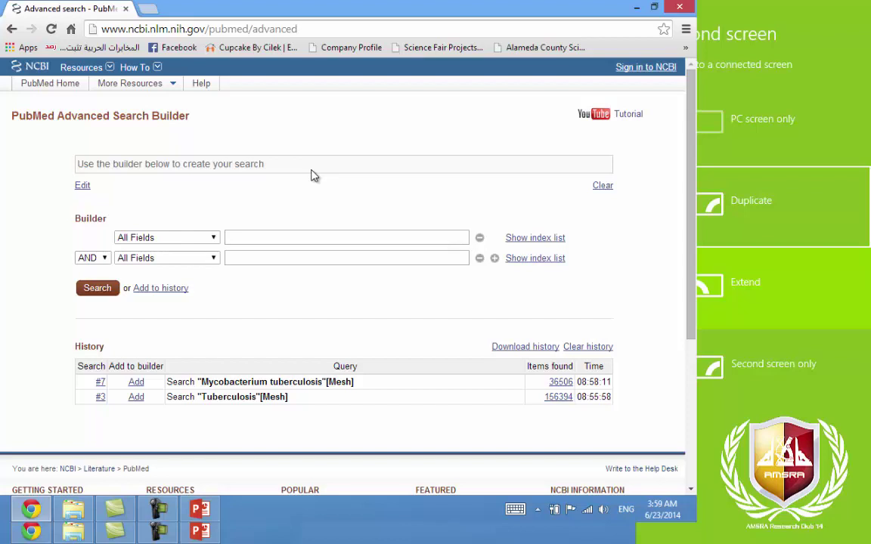
Build a Title/Abstract query for tuberculosis in the Advanced Search Builder and run the search
{"action": "left_click", "coordinate": [189, 237]}
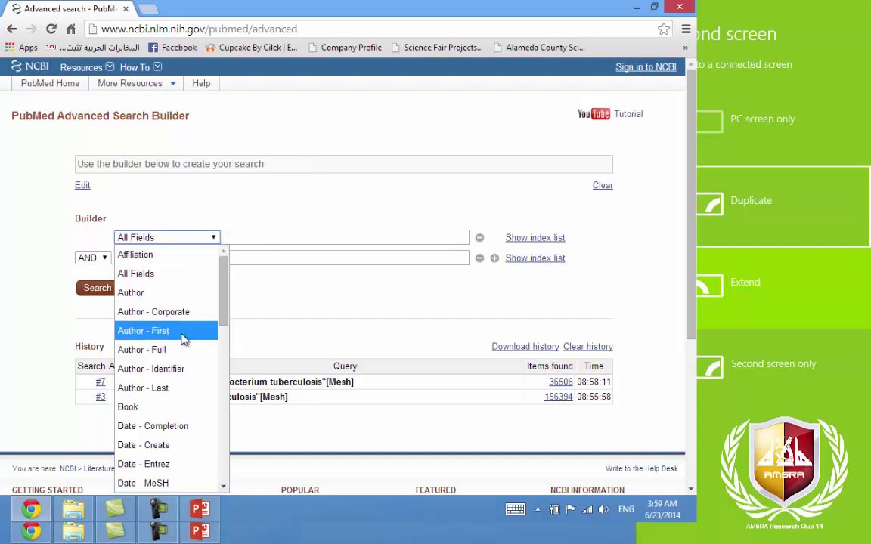
{"action": "scroll", "coordinate": [179, 338], "scroll_direction": "down", "scroll_amount": 5}
{"action": "scroll", "coordinate": [181, 344], "scroll_direction": "down", "scroll_amount": 3}
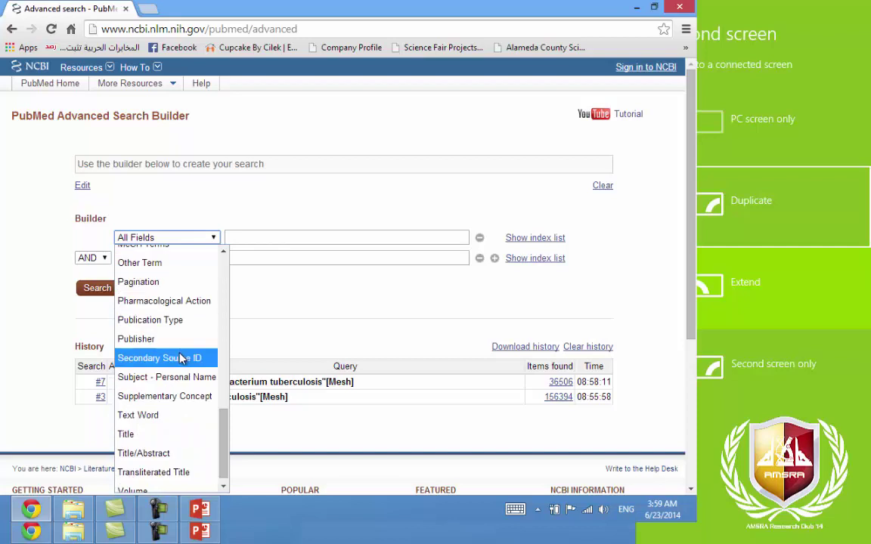
{"action": "left_click", "coordinate": [166, 453]}
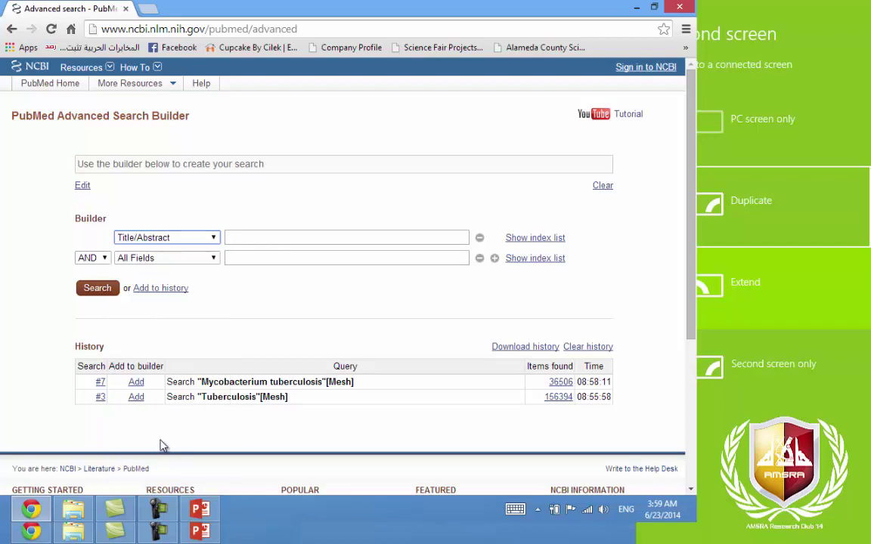
{"action": "left_click", "coordinate": [264, 239]}
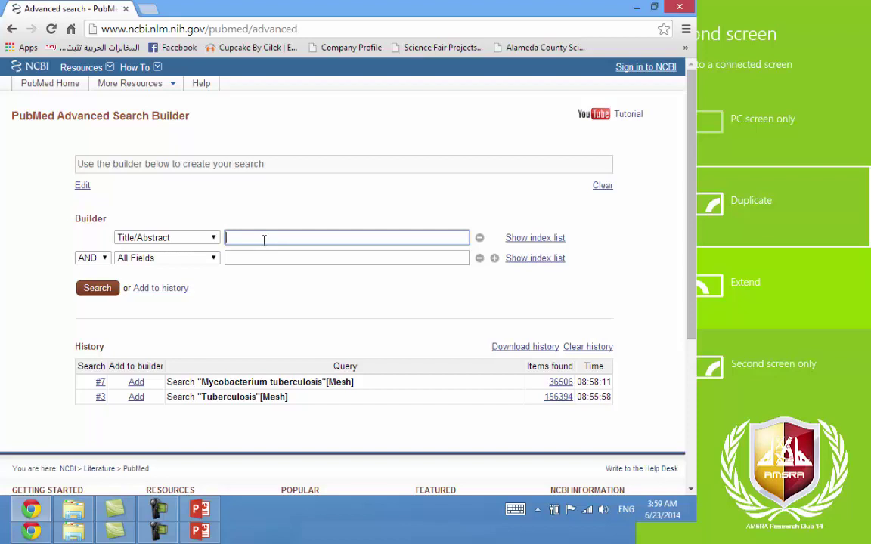
{"action": "type", "text": "tube"}
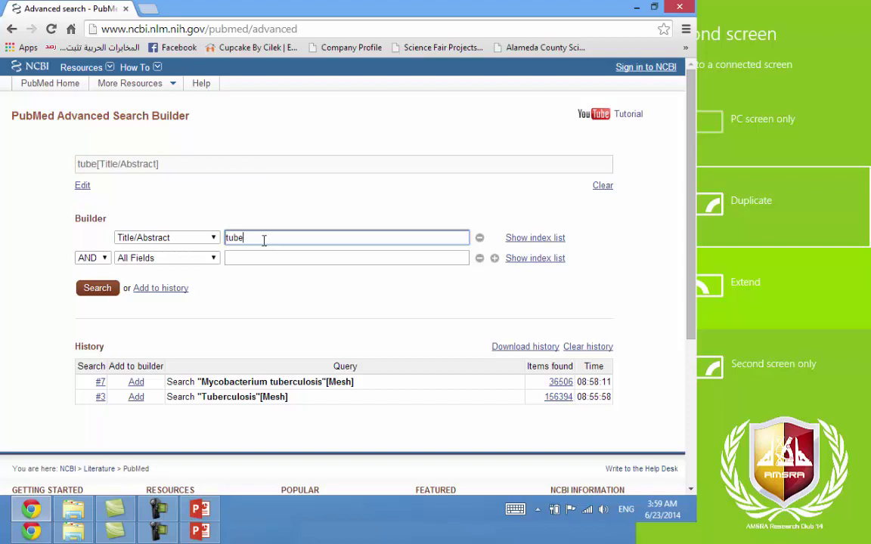
{"action": "type", "text": "rculo"}
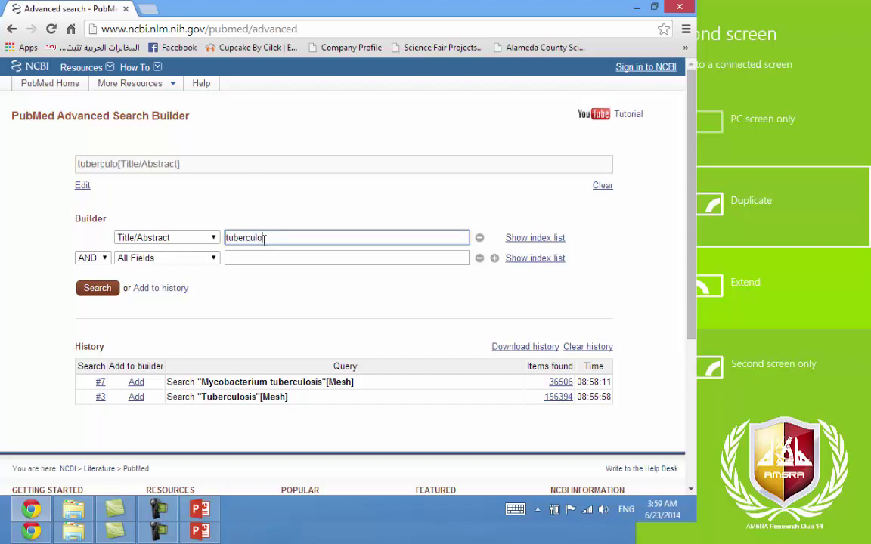
{"action": "type", "text": "sis"}
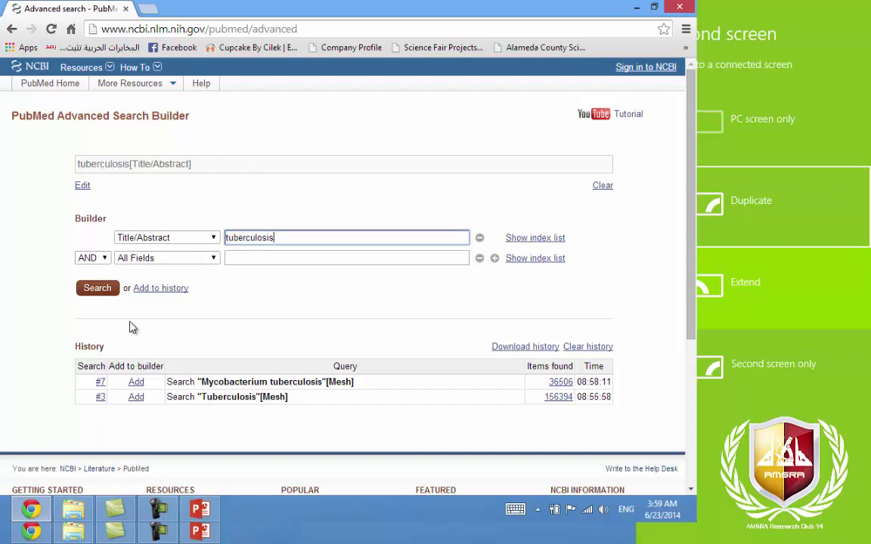
{"action": "left_click", "coordinate": [91, 291]}
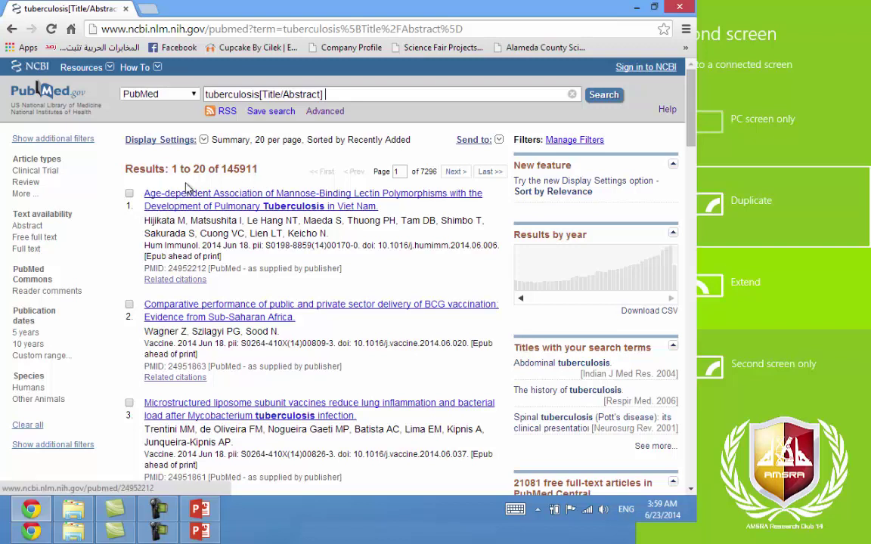
Return to the Advanced Search Builder and run a Title/Abstract search for TB
{"action": "left_click", "coordinate": [336, 120]}
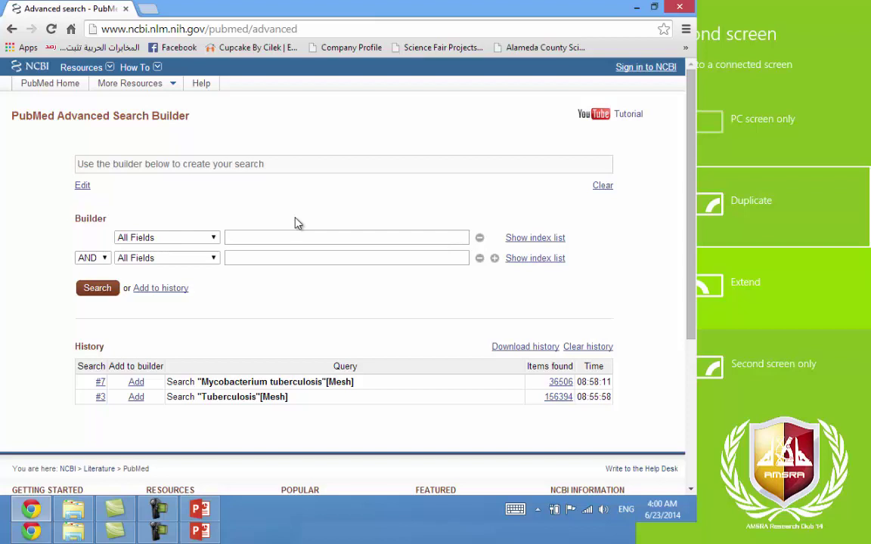
{"action": "left_click", "coordinate": [213, 238]}
{"action": "scroll", "coordinate": [171, 401], "scroll_direction": "down", "scroll_amount": 5}
{"action": "scroll", "coordinate": [171, 403], "scroll_direction": "down", "scroll_amount": 3}
{"action": "scroll", "coordinate": [168, 374], "scroll_direction": "down", "scroll_amount": 4}
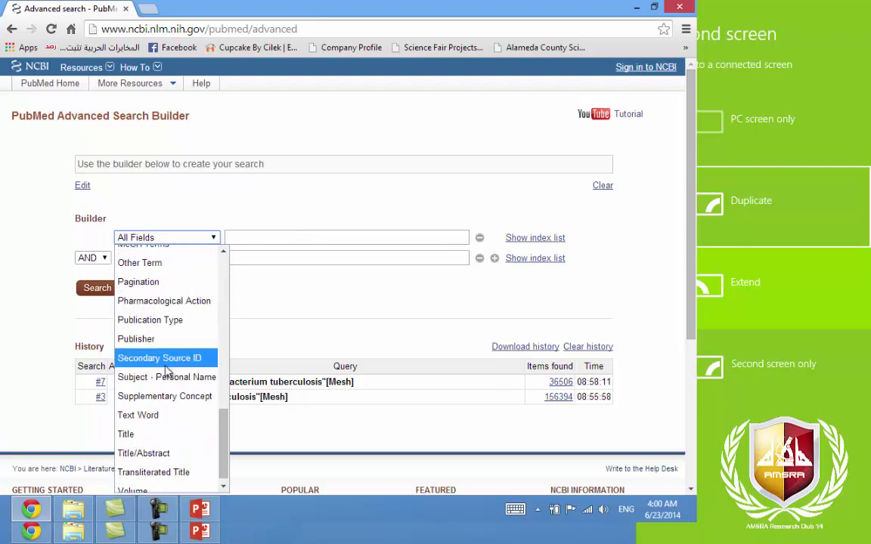
{"action": "left_click", "coordinate": [144, 446]}
{"action": "left_click", "coordinate": [272, 239]}
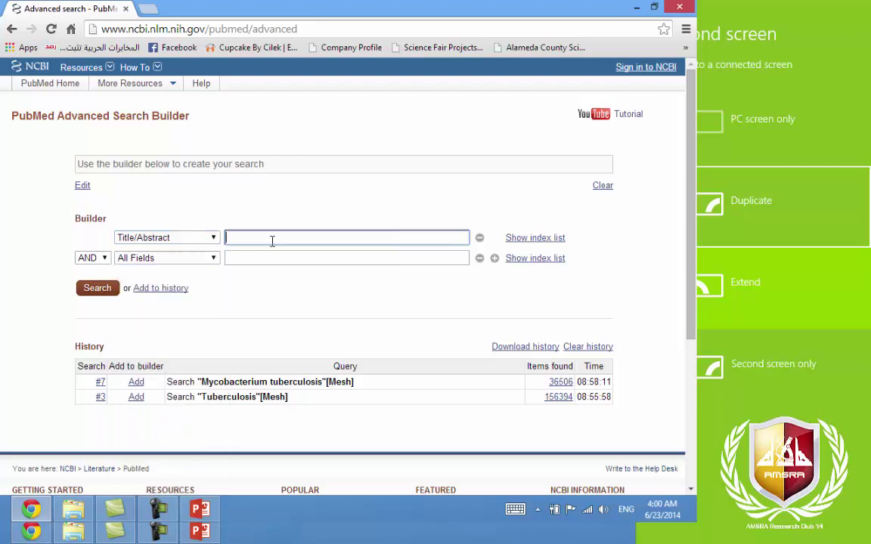
{"action": "type", "text": "TB"}
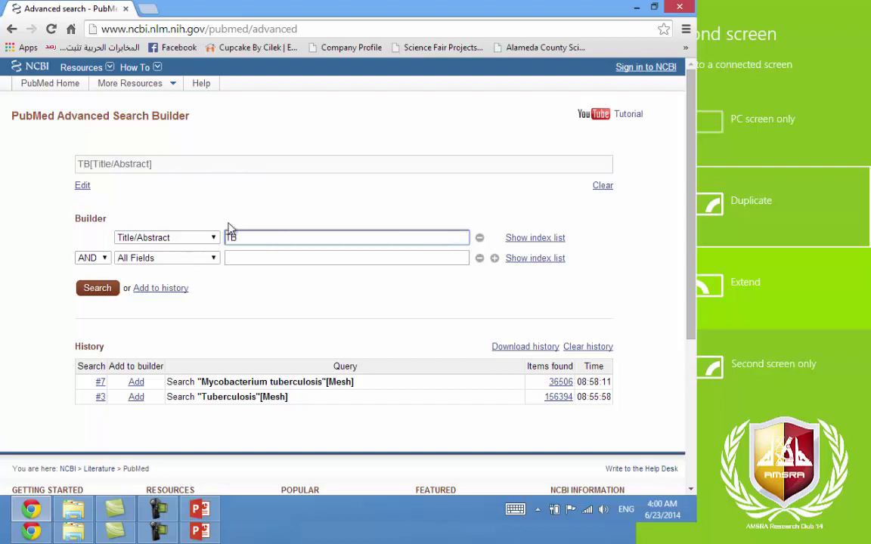
{"action": "key", "text": "Return"}
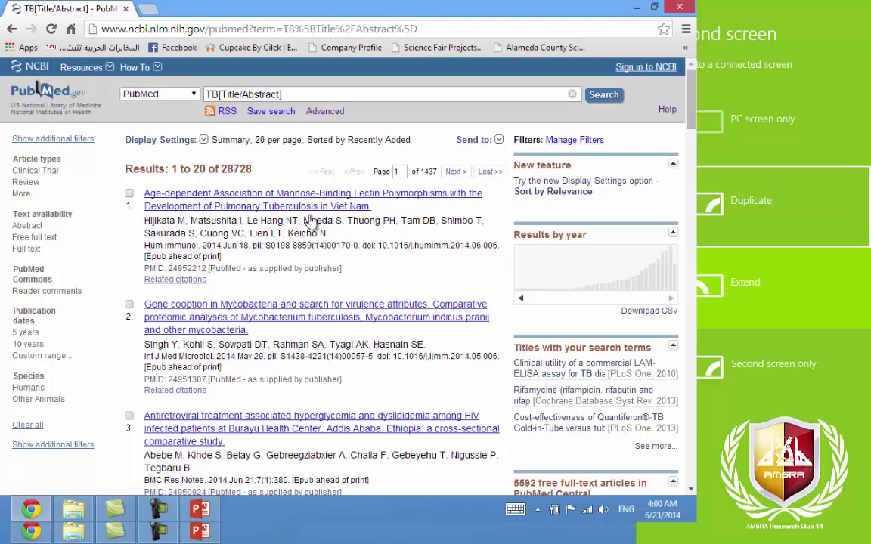
Combine the four earlier searches in the Advanced Search Builder as #9 OR #8 OR #7 OR #3 and run the query
{"action": "left_click", "coordinate": [335, 115]}
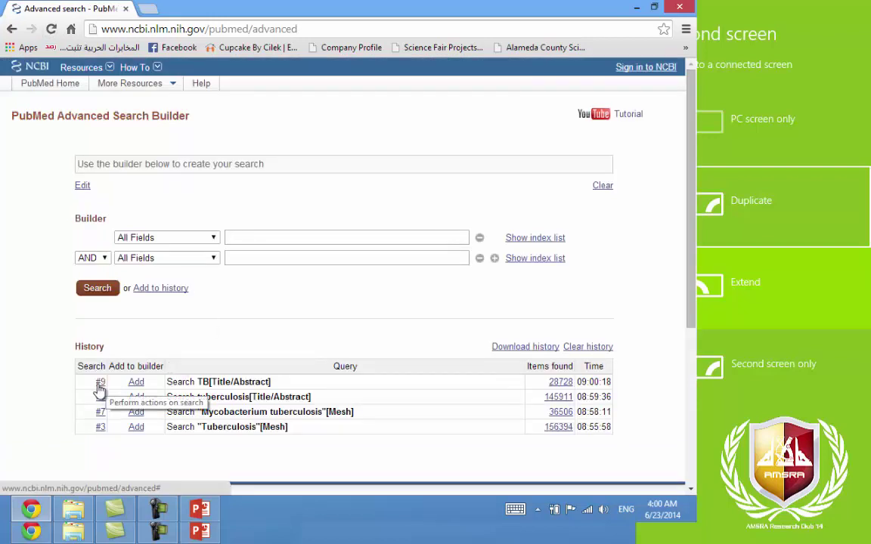
{"action": "left_click", "coordinate": [317, 236]}
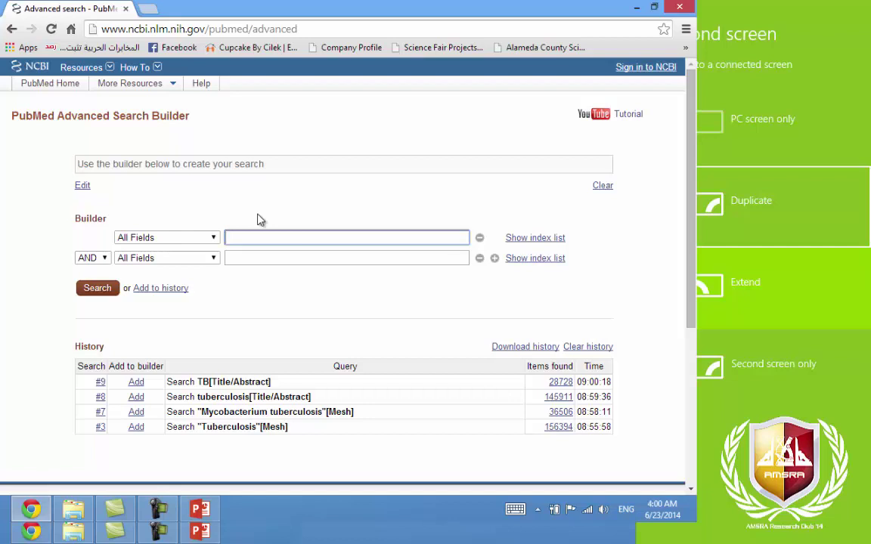
{"action": "type", "text": "39"}
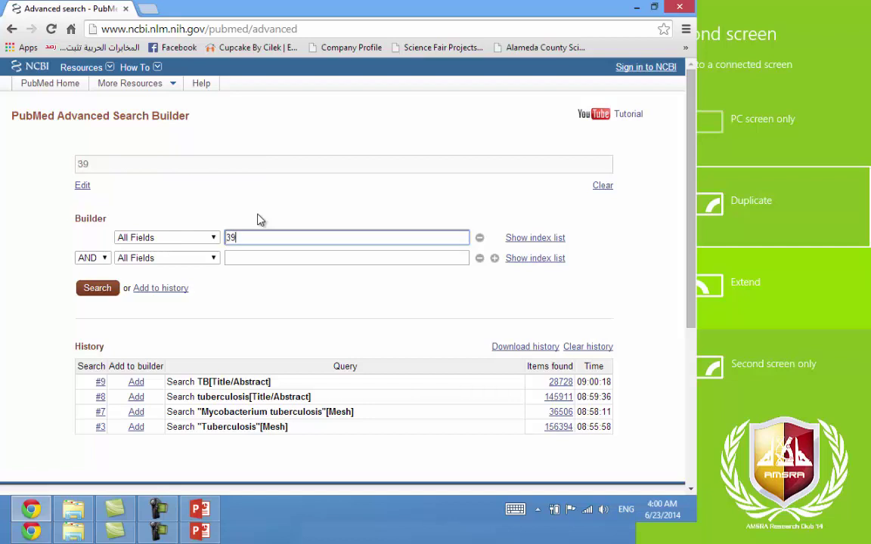
{"action": "key", "text": "BackSpace"}
{"action": "key", "text": "BackSpace"}
{"action": "type", "text": "#"}
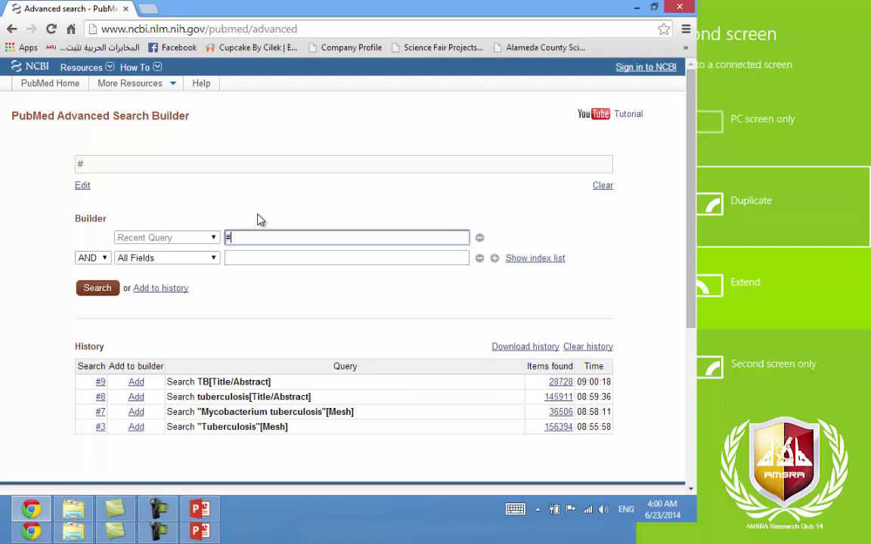
{"action": "type", "text": "9 OR#"}
{"action": "key", "text": "BackSpace"}
{"action": "type", "text": "#8 "}
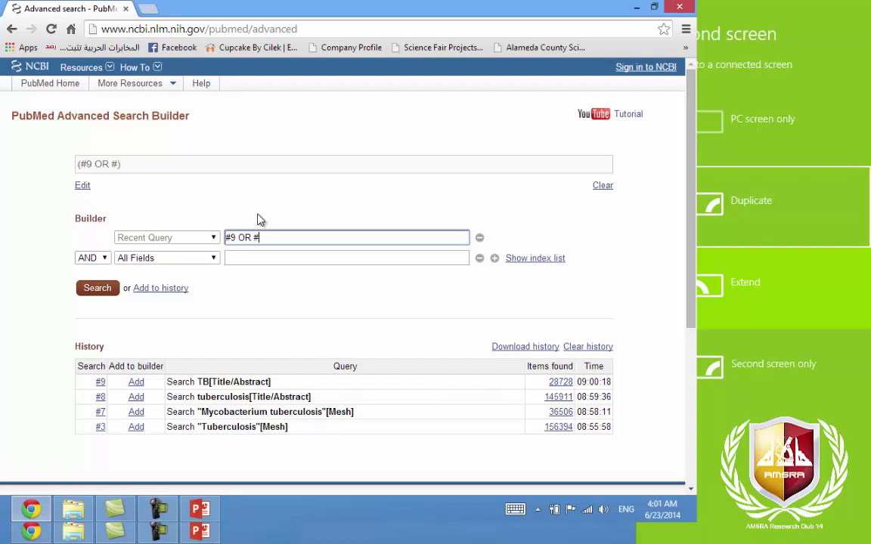
{"action": "type", "text": "OR #7 "}
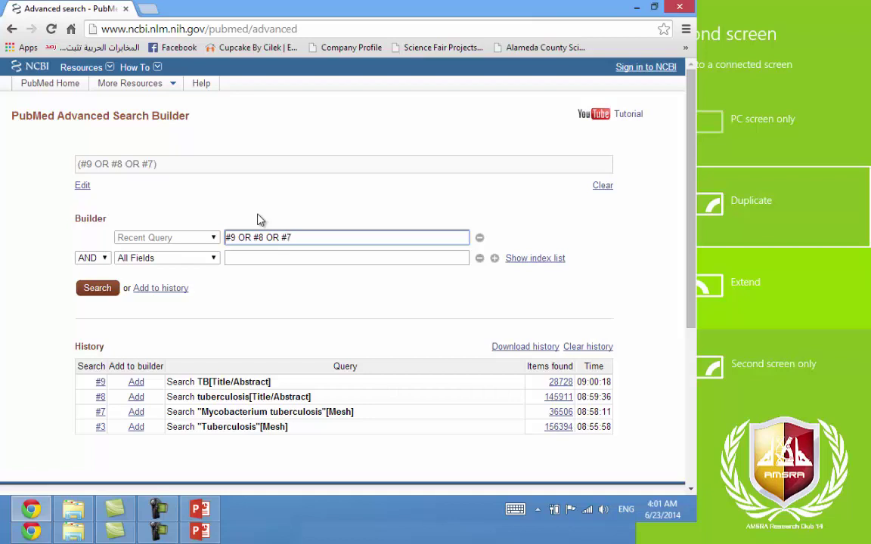
{"action": "type", "text": "OR #3"}
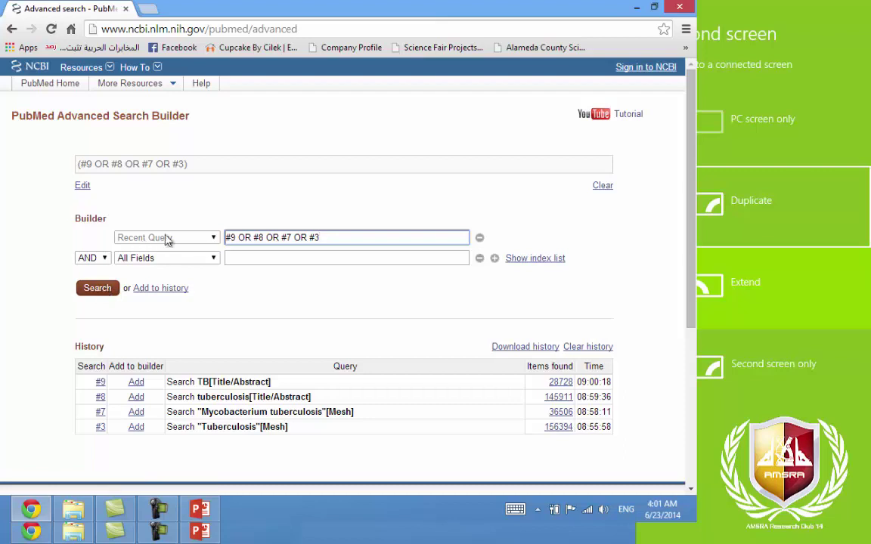
{"action": "left_click", "coordinate": [106, 291]}
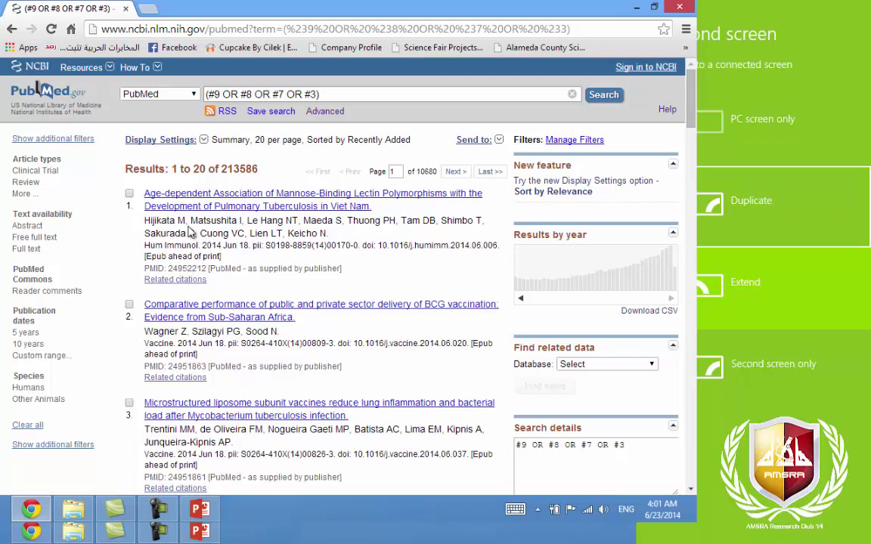
Reopen the Advanced Search Builder and update its history to include the combined OR search
{"action": "left_click", "coordinate": [324, 111]}
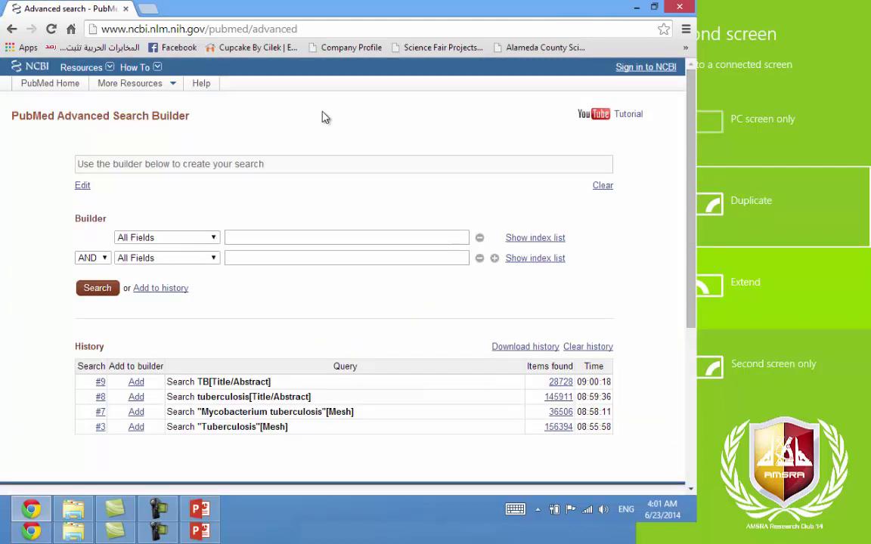
{"action": "left_click", "coordinate": [53, 28]}
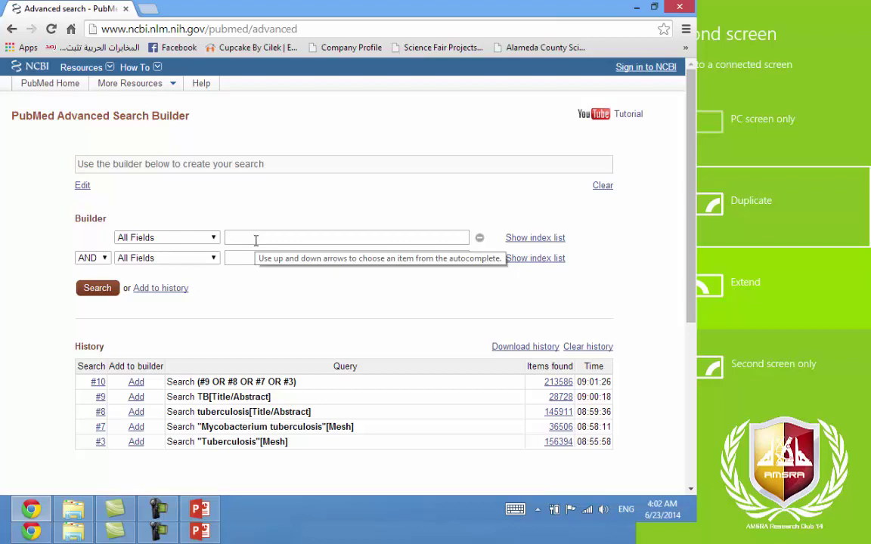
Go back to the PubMed home page and switch the database being searched to MeSH
{"action": "left_click", "coordinate": [52, 83]}
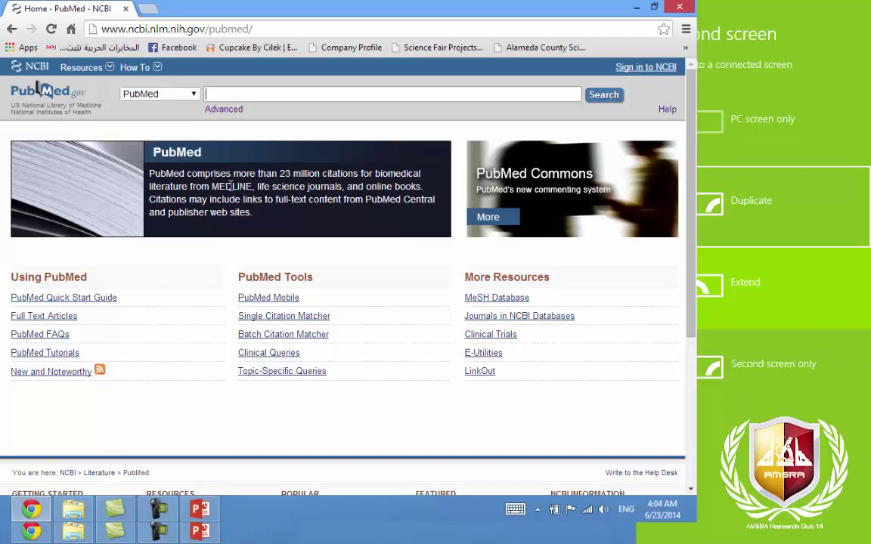
{"action": "left_click", "coordinate": [198, 93]}
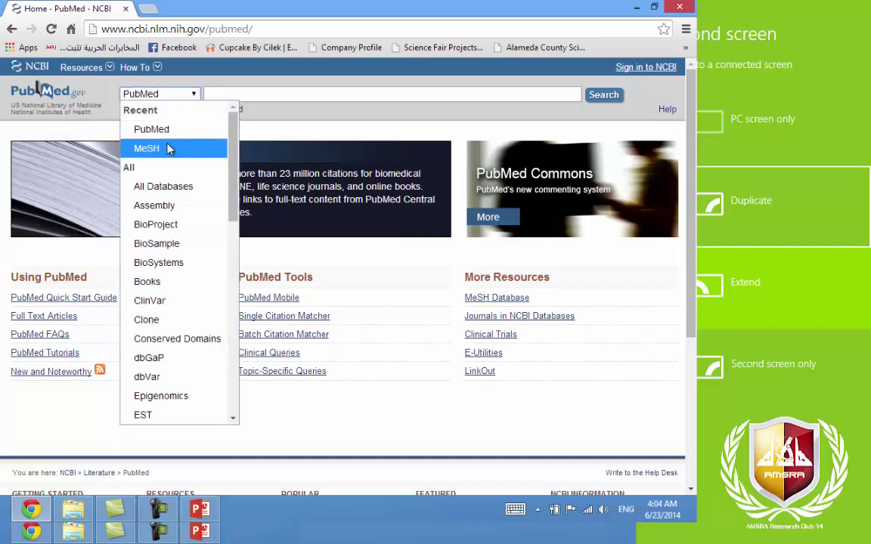
{"action": "left_click", "coordinate": [171, 147]}
Search MeSH for rheumatoid arthritis and open the record of the Arthritis, Rheumatoid heading
{"action": "left_click", "coordinate": [218, 93]}
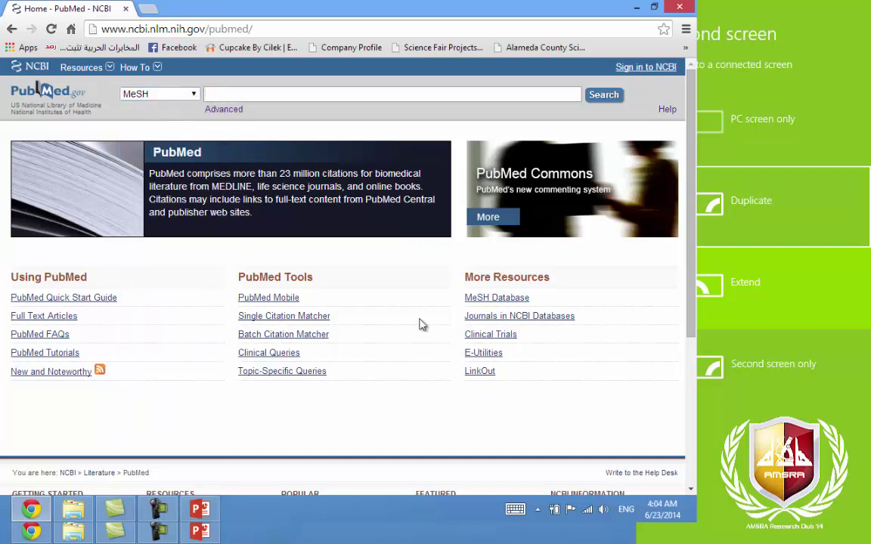
{"action": "type", "text": "rh"}
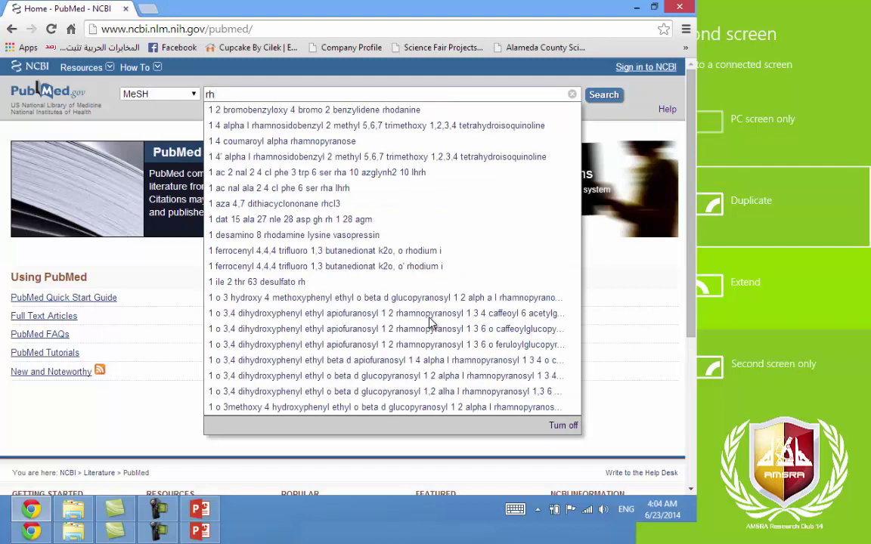
{"action": "type", "text": "eu"}
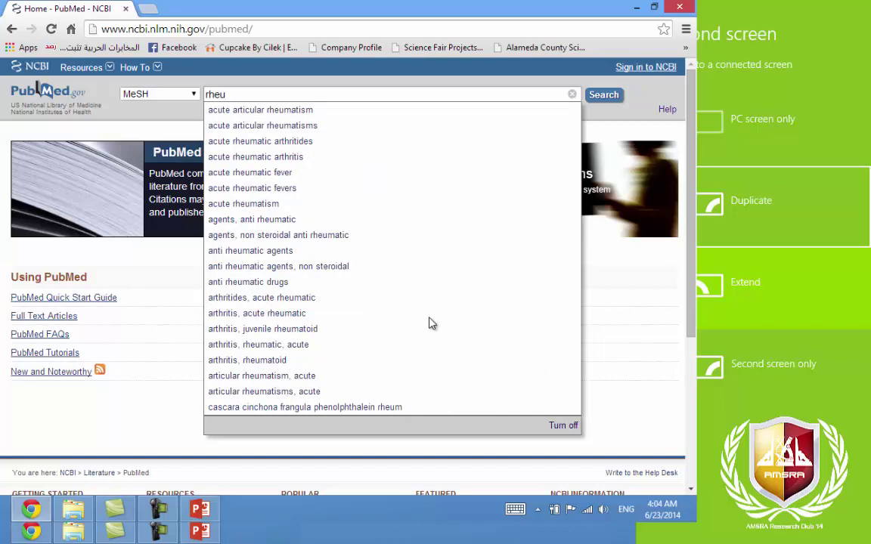
{"action": "type", "text": "matoi"}
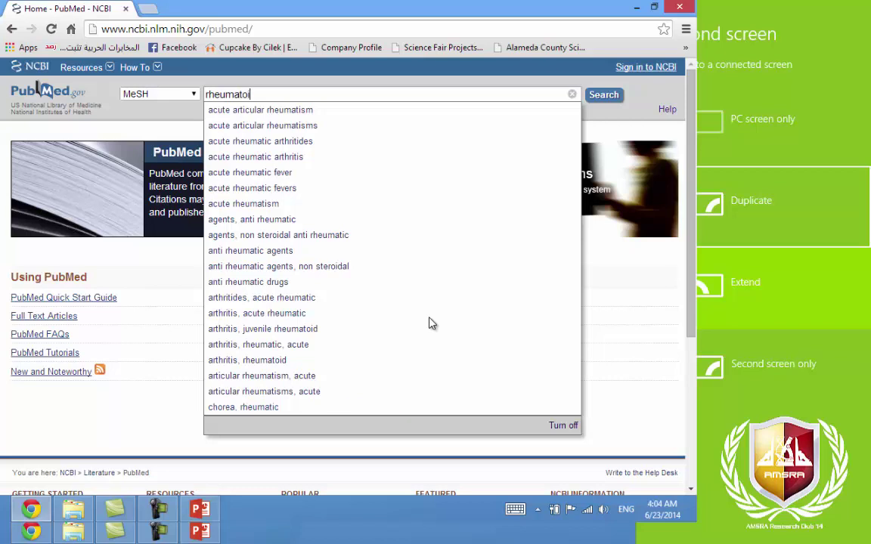
{"action": "type", "text": "d arthr"}
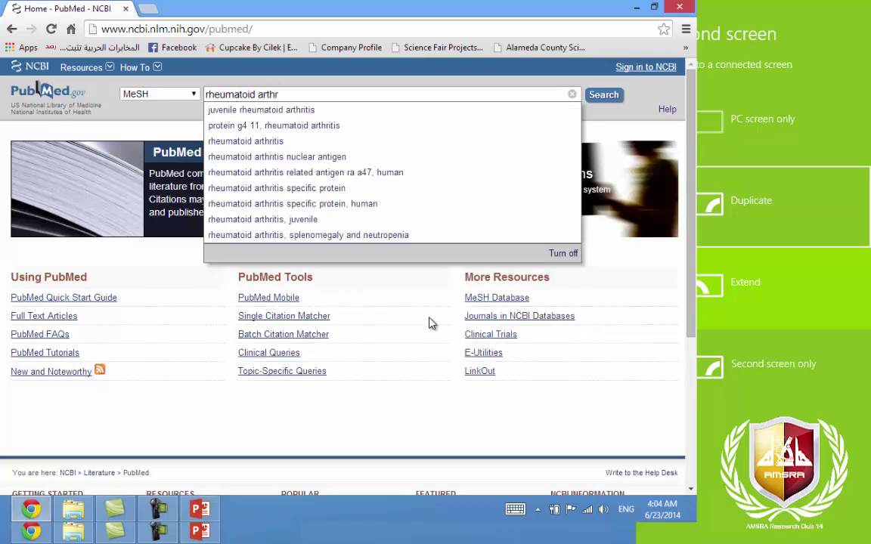
{"action": "type", "text": "itis"}
{"action": "key", "text": "Return"}
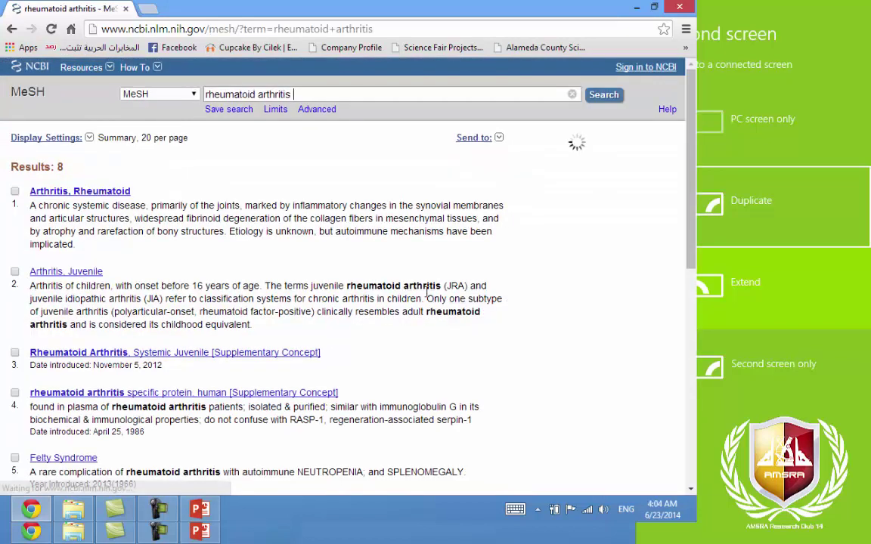
{"action": "left_click", "coordinate": [77, 192]}
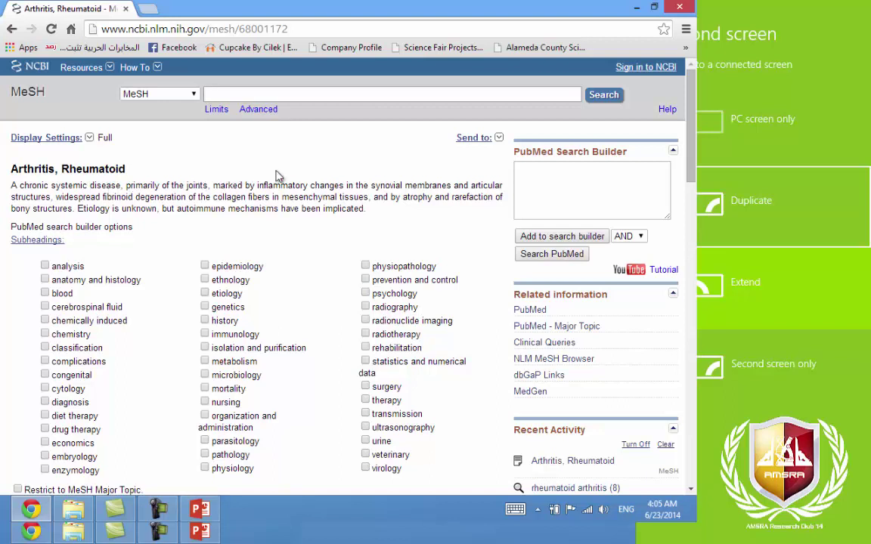
{"action": "scroll", "coordinate": [156, 189], "scroll_direction": "down", "scroll_amount": 3}
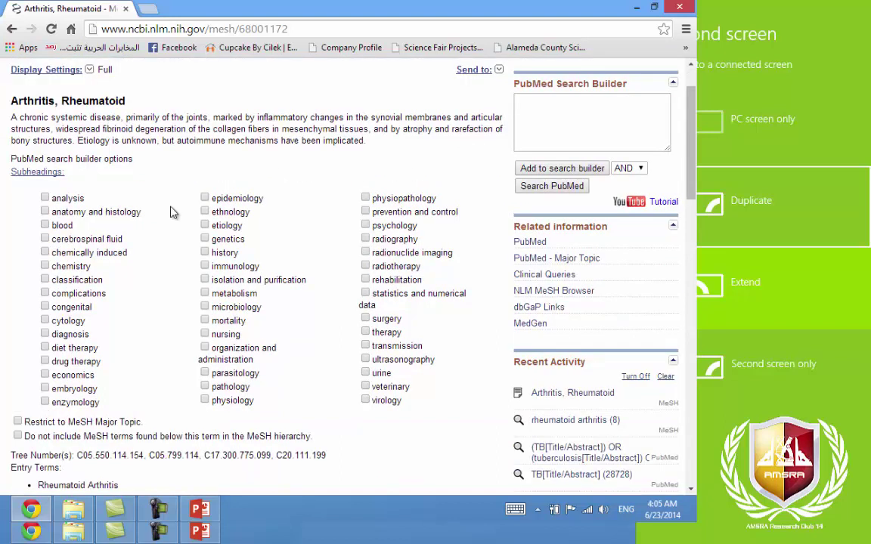
Add Arthritis, Rheumatoid to the PubMed search builder without the MeSH terms found below it in the hierarchy
{"action": "scroll", "coordinate": [128, 253], "scroll_direction": "down", "scroll_amount": 3}
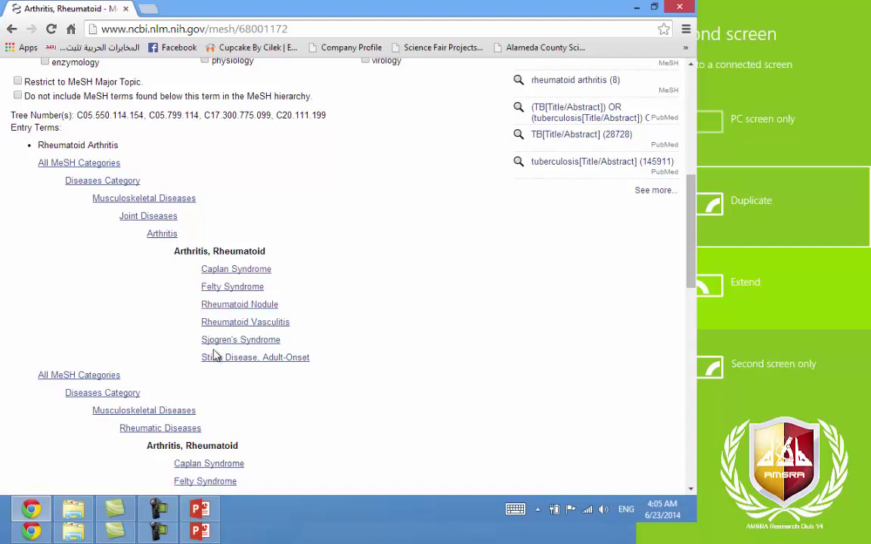
{"action": "scroll", "coordinate": [174, 366], "scroll_direction": "down", "scroll_amount": 2}
{"action": "scroll", "coordinate": [207, 414], "scroll_direction": "down", "scroll_amount": 2}
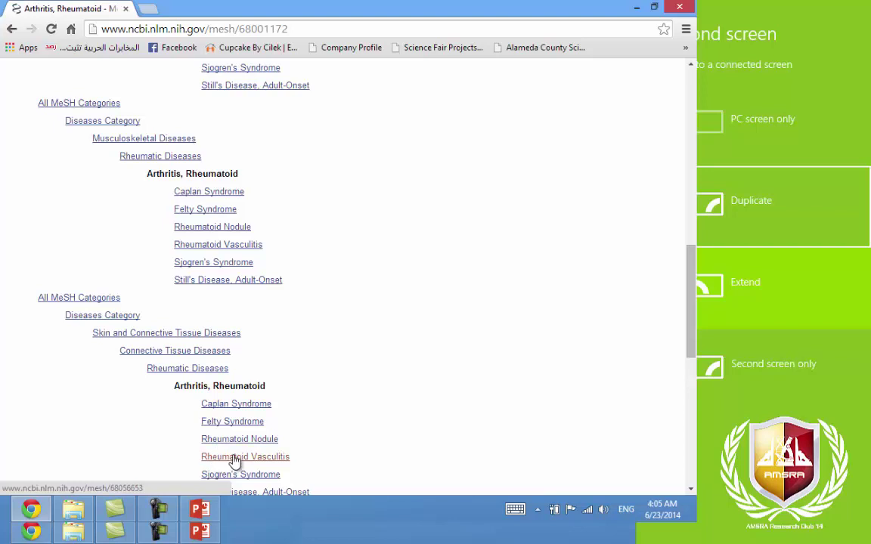
{"action": "scroll", "coordinate": [235, 460], "scroll_direction": "up", "scroll_amount": 10}
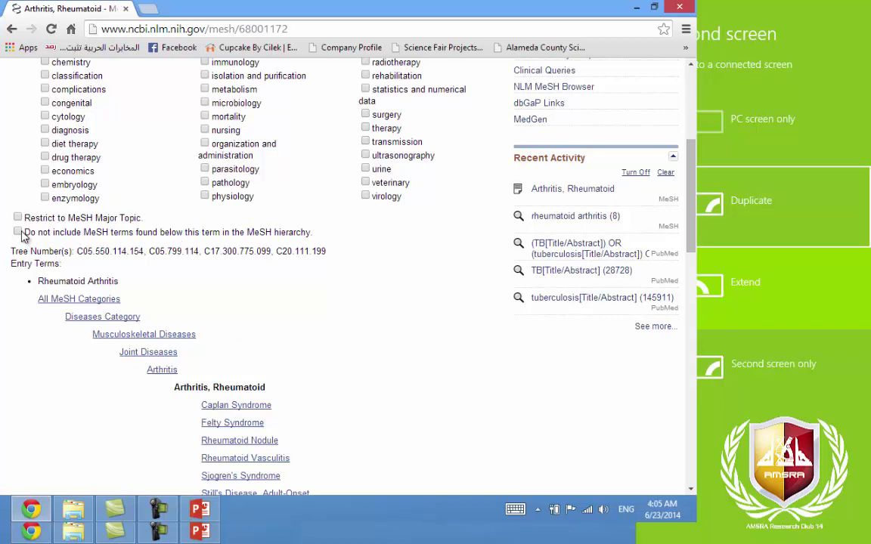
{"action": "scroll", "coordinate": [426, 229], "scroll_direction": "up", "scroll_amount": 4}
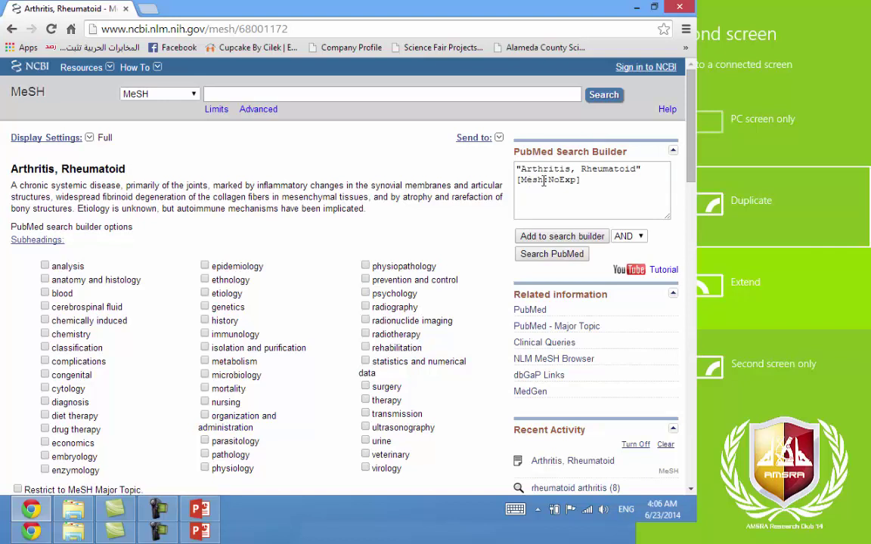
Remove the :NoExp restriction from the builder's query and search PubMed for "Arthritis, Rheumatoid"[Mesh]
{"action": "left_click_drag", "start_coordinate": [543, 180], "coordinate": [572, 189]}
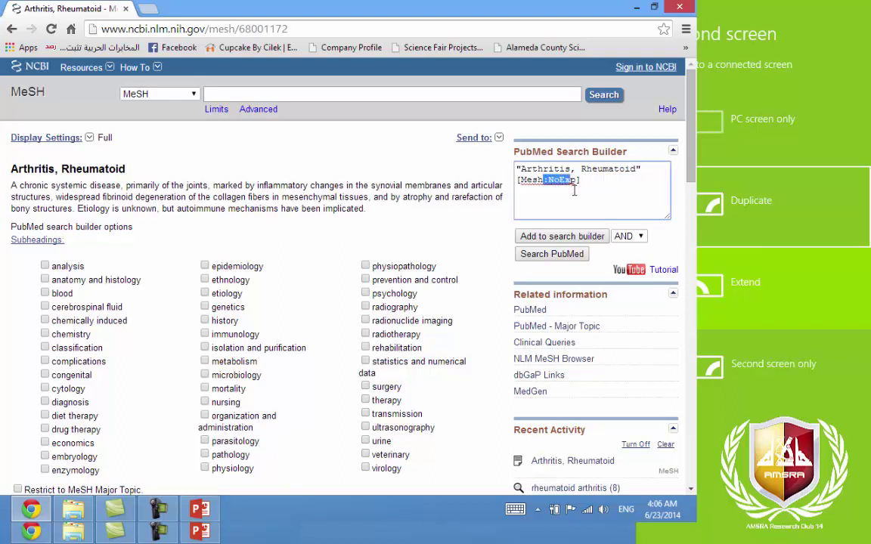
{"action": "key", "text": "BackSpace"}
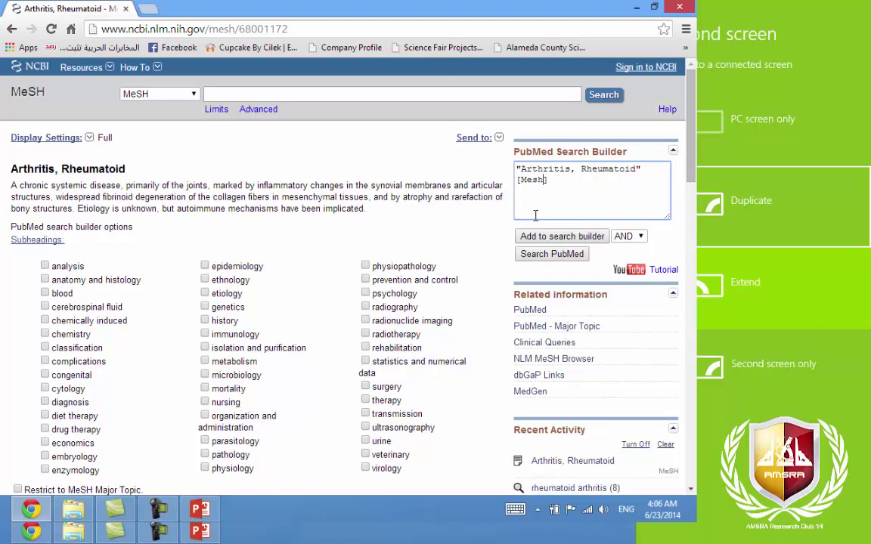
{"action": "left_click", "coordinate": [552, 255]}
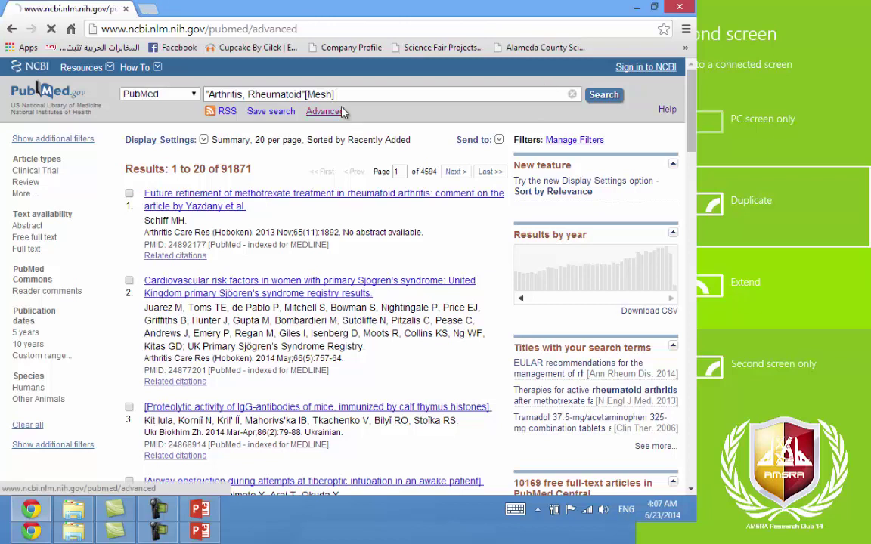
Run an advanced search for rheumatoid arthritis restricted to the Title/Abstract field
{"action": "left_click", "coordinate": [321, 111]}
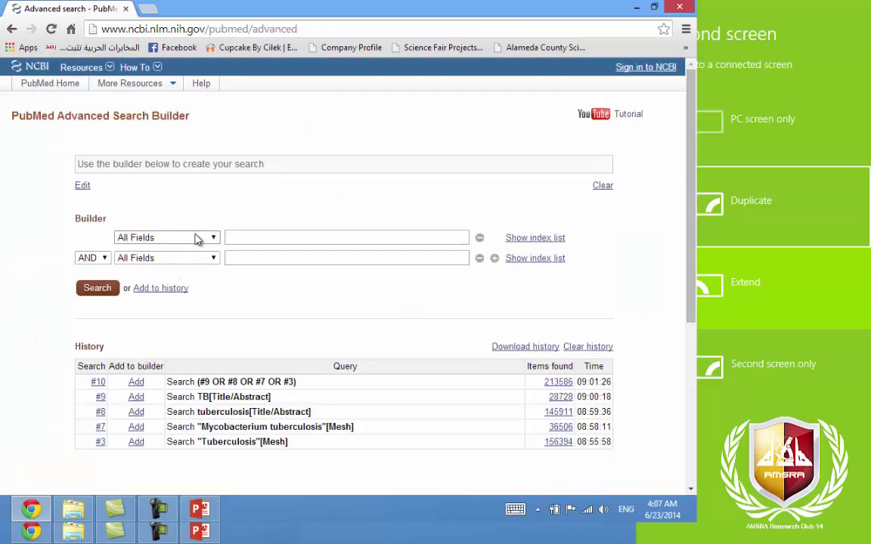
{"action": "left_click", "coordinate": [194, 237]}
{"action": "scroll", "coordinate": [183, 330], "scroll_direction": "down", "scroll_amount": 8}
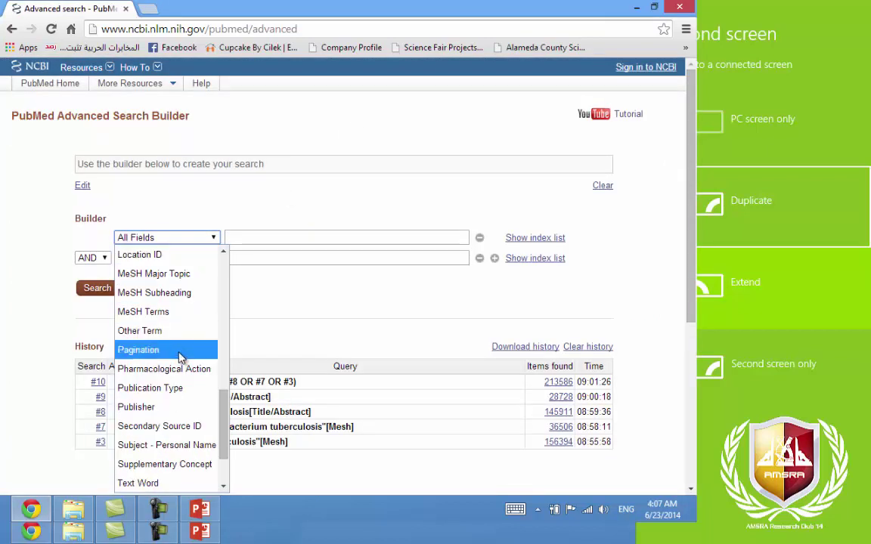
{"action": "scroll", "coordinate": [186, 303], "scroll_direction": "down", "scroll_amount": 2}
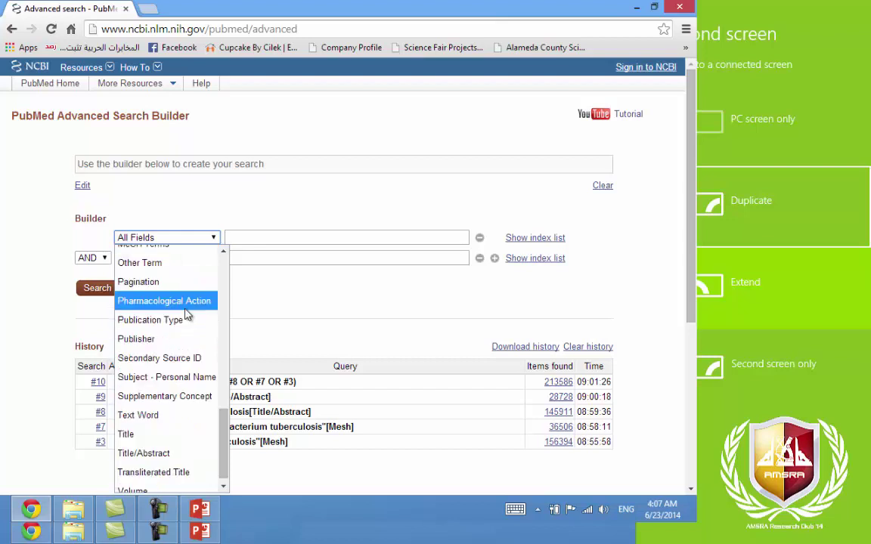
{"action": "left_click", "coordinate": [151, 445]}
{"action": "left_click", "coordinate": [283, 237]}
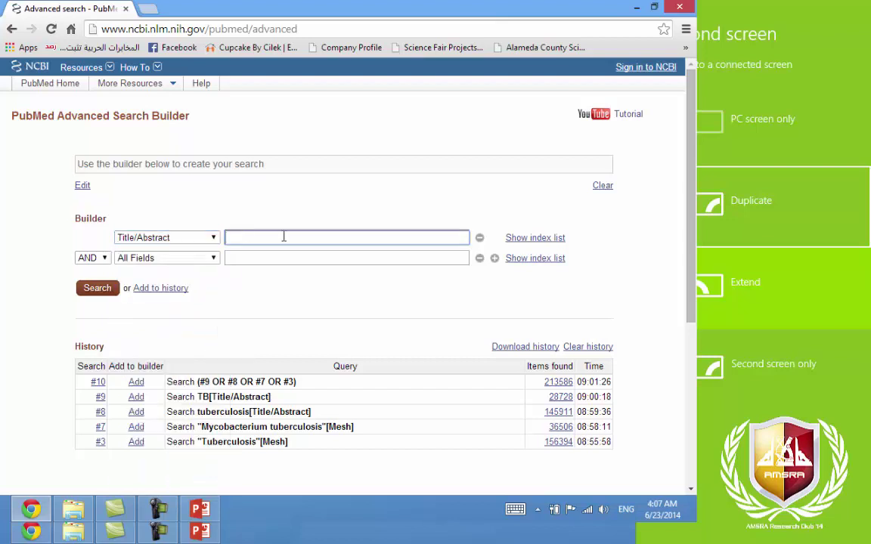
{"action": "type", "text": "rh"}
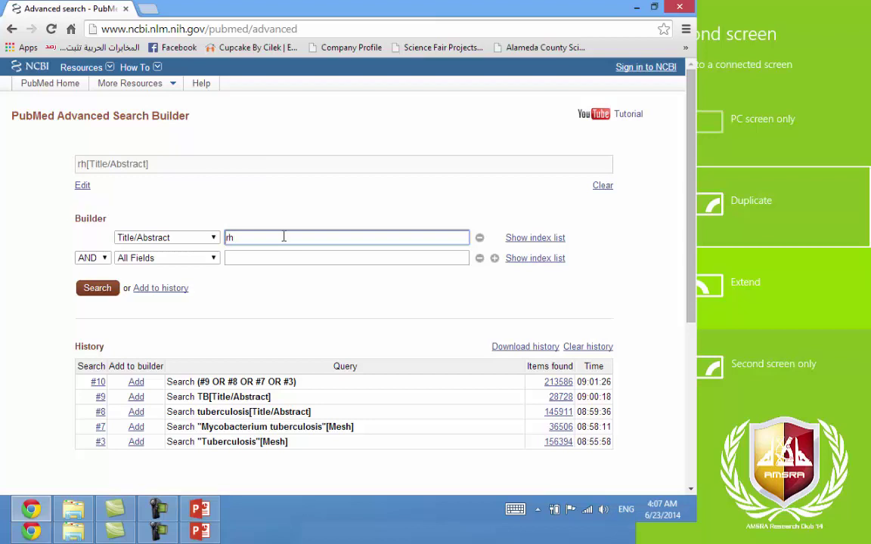
{"action": "type", "text": "eumatoid"}
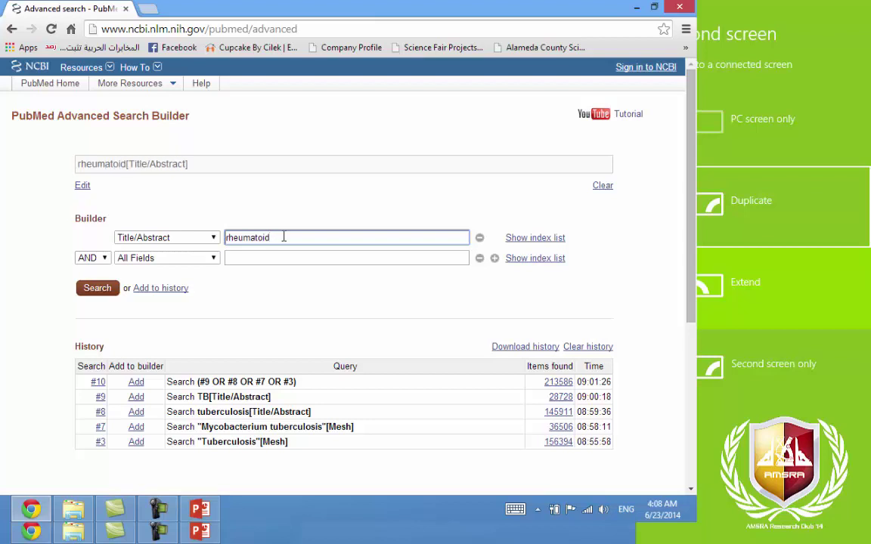
{"action": "type", "text": " art"}
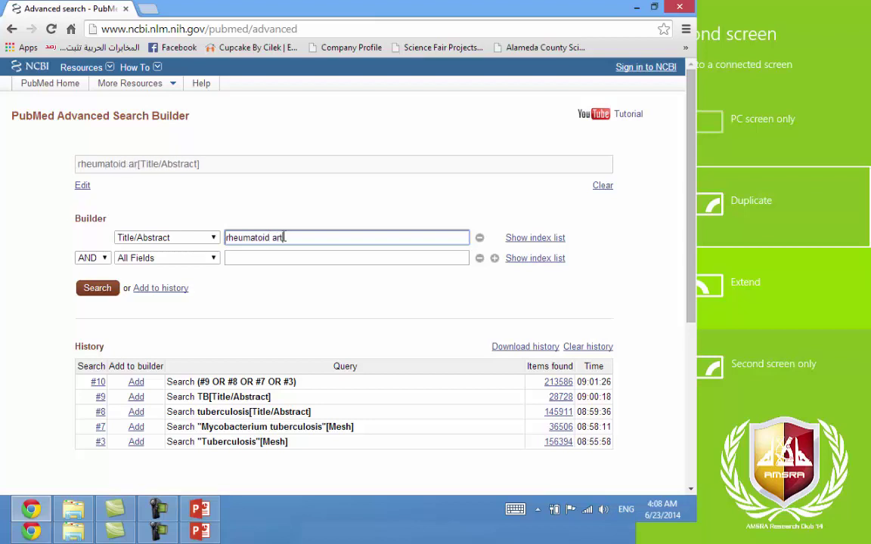
{"action": "type", "text": "hritis"}
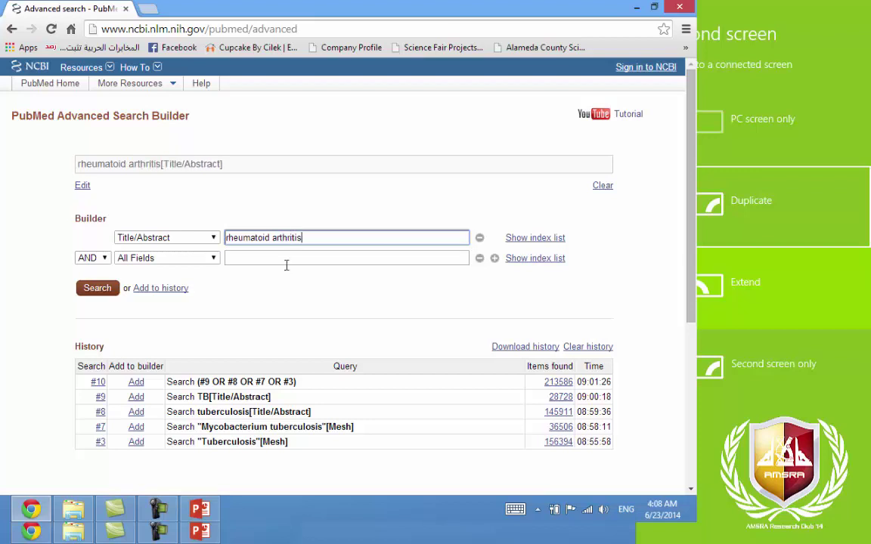
{"action": "left_click", "coordinate": [100, 288]}
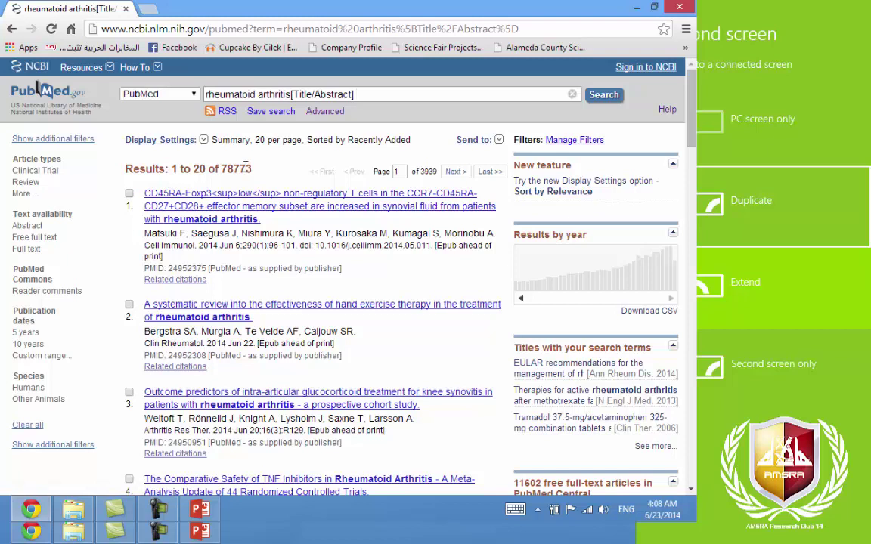
Combine the two rheumatoid arthritis searches in the Advanced Search Builder as #13 OR #14, run the query and look through its results
{"action": "left_click", "coordinate": [321, 114]}
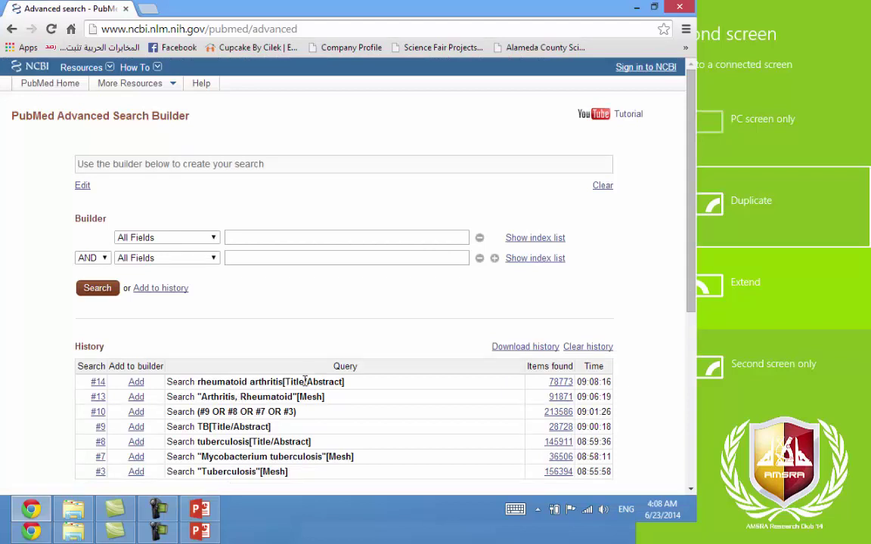
{"action": "left_click", "coordinate": [234, 239]}
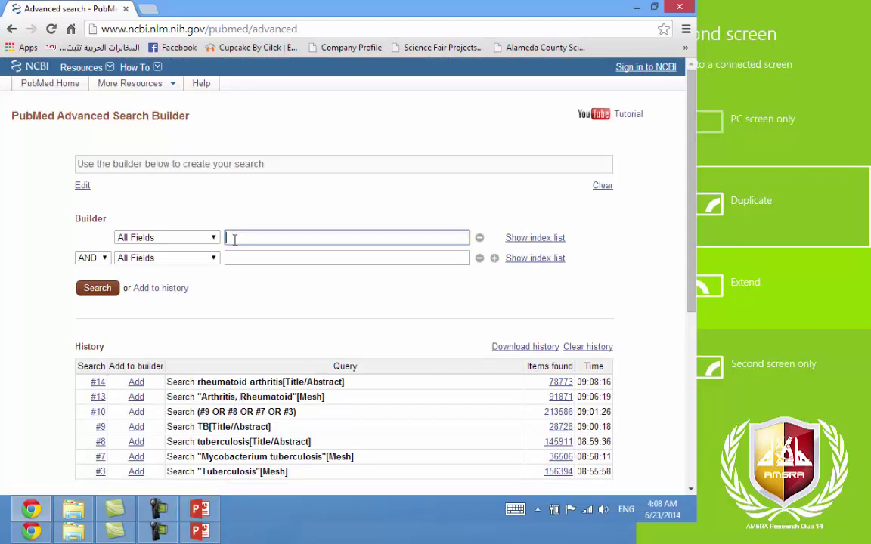
{"action": "type", "text": "#"}
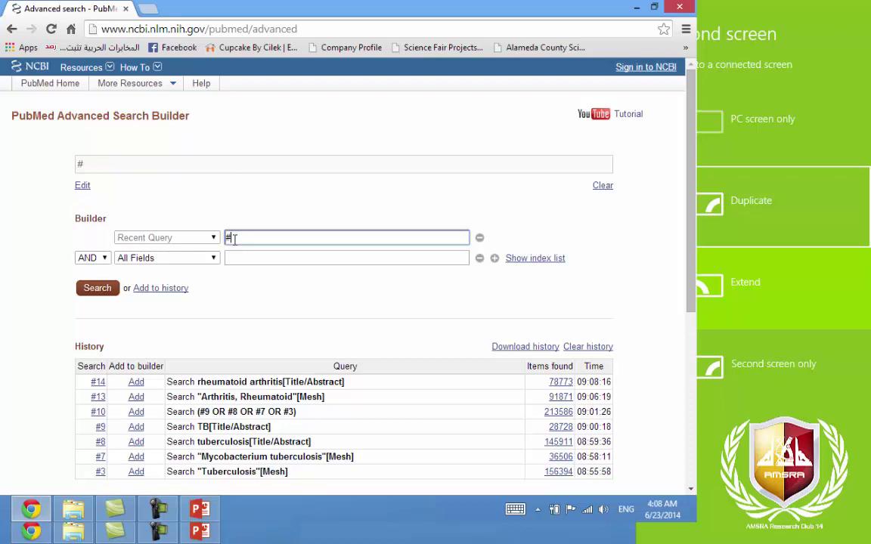
{"action": "type", "text": "13 OR"}
{"action": "type", "text": "#"}
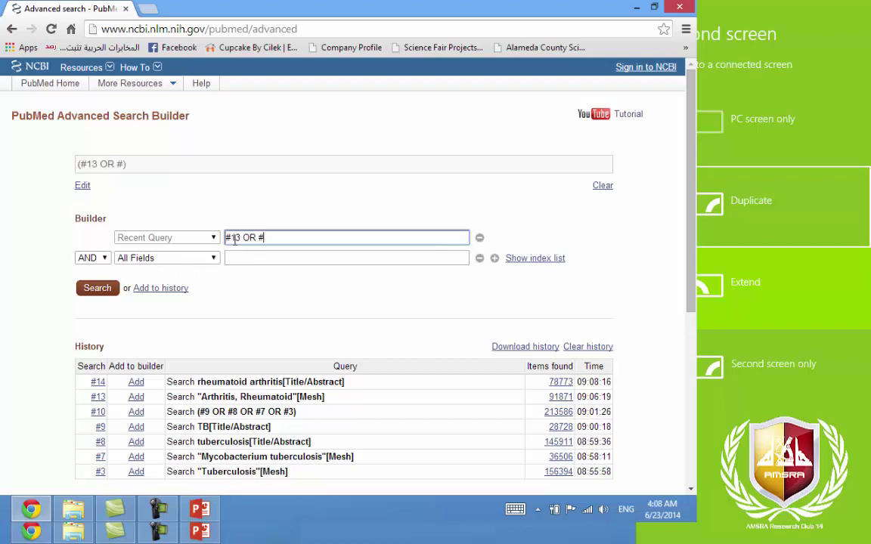
{"action": "type", "text": "14"}
{"action": "left_click", "coordinate": [98, 289]}
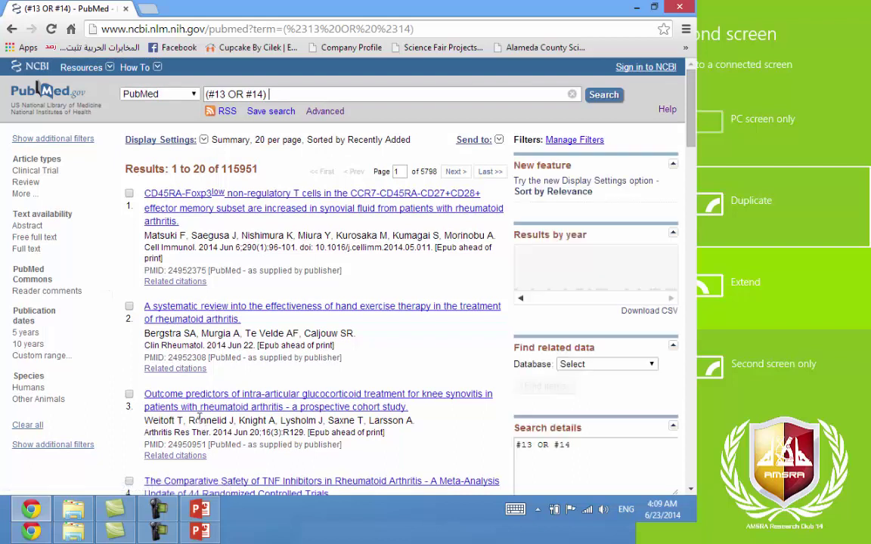
{"action": "scroll", "coordinate": [250, 340], "scroll_direction": "down", "scroll_amount": 8}
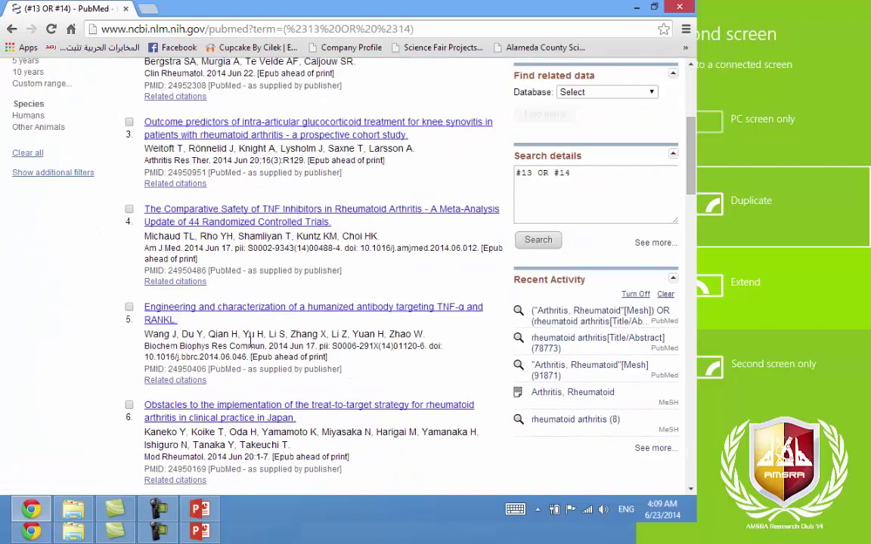
{"action": "scroll", "coordinate": [250, 340], "scroll_direction": "up", "scroll_amount": 8}
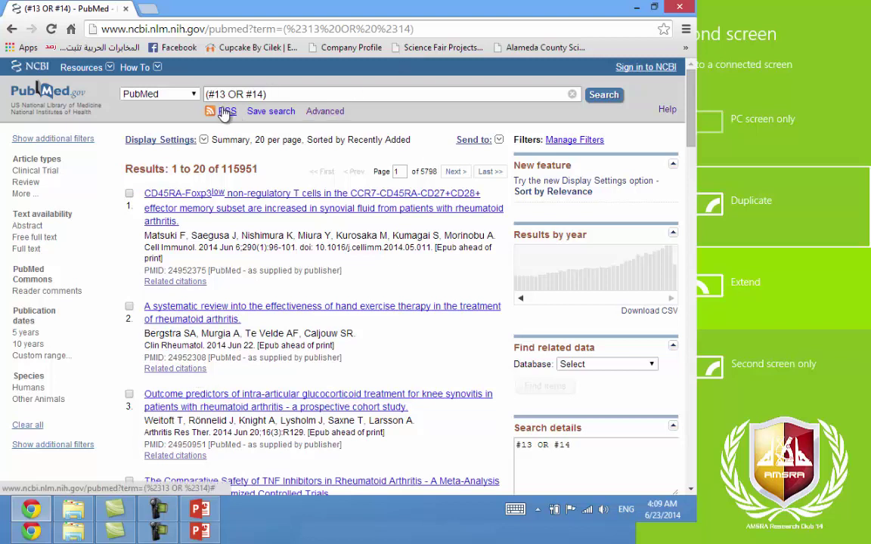
Search the MeSH database for tnf alpha and open the record of the Tumor Necrosis Factor-alpha heading
{"action": "left_click", "coordinate": [194, 95]}
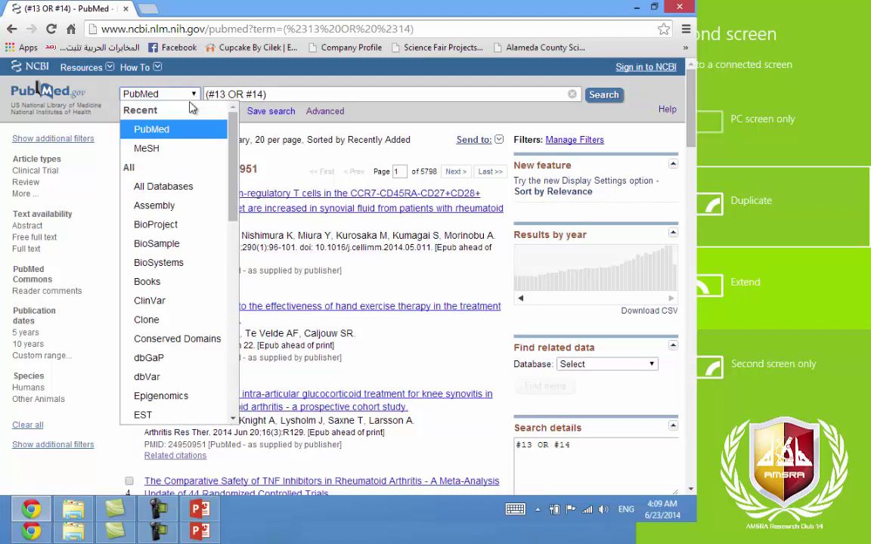
{"action": "left_click", "coordinate": [152, 146]}
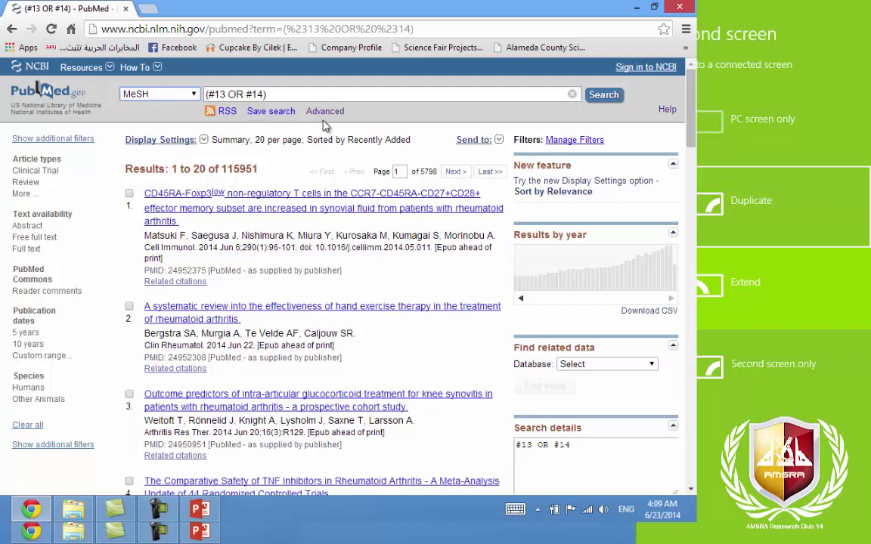
{"action": "triple_click", "coordinate": [274, 94]}
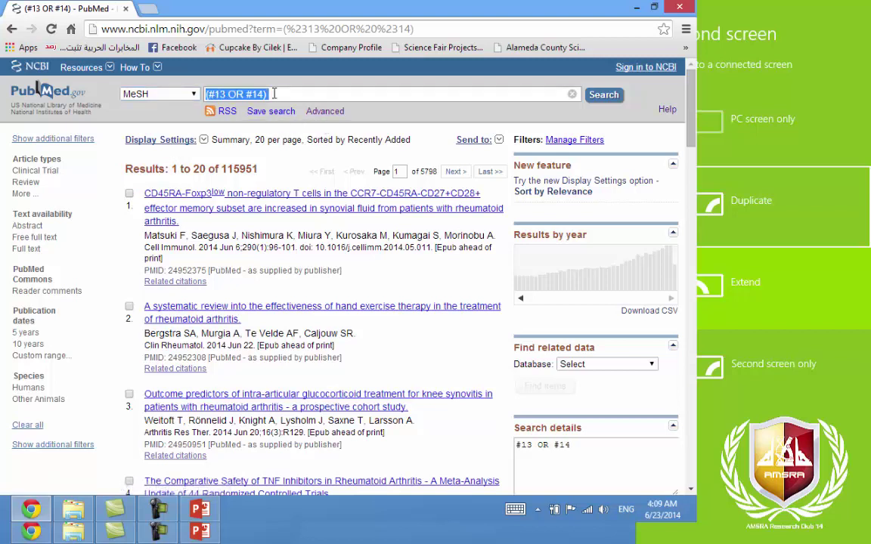
{"action": "type", "text": "tn"}
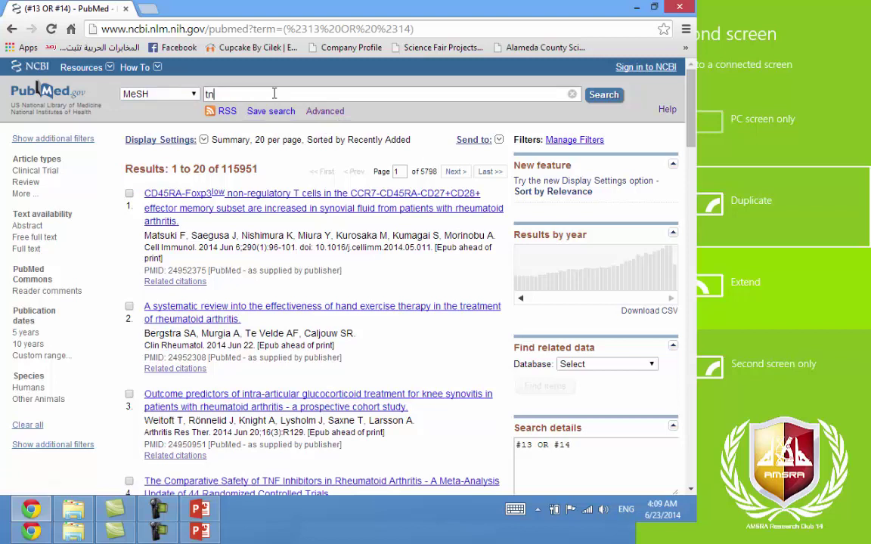
{"action": "type", "text": "f alp"}
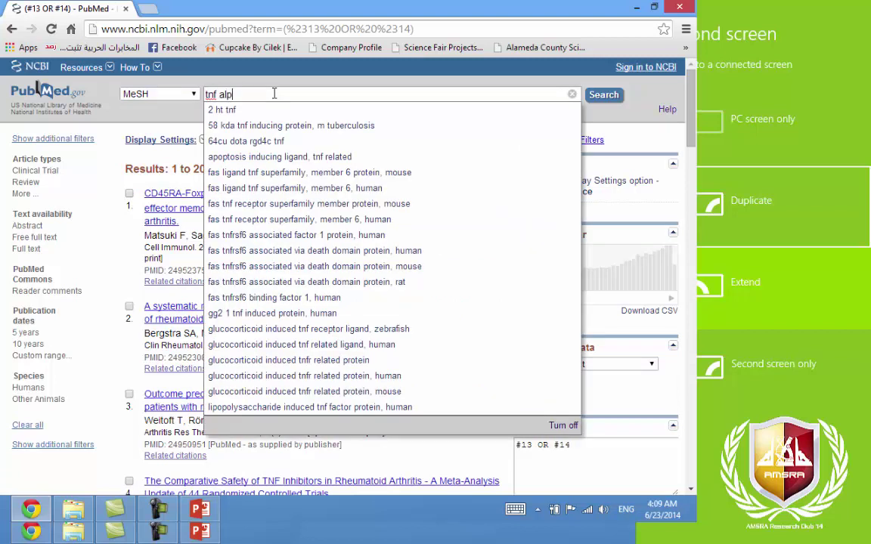
{"action": "type", "text": "ha"}
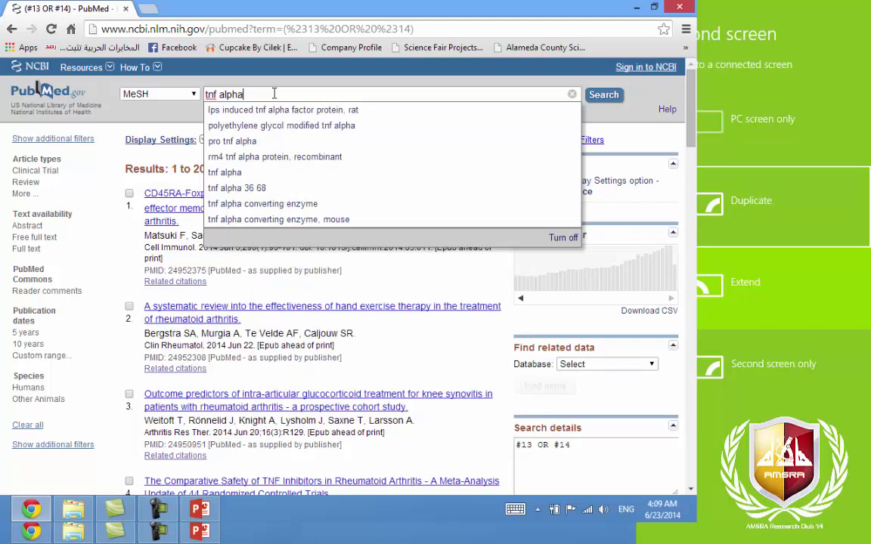
{"action": "key", "text": "Return"}
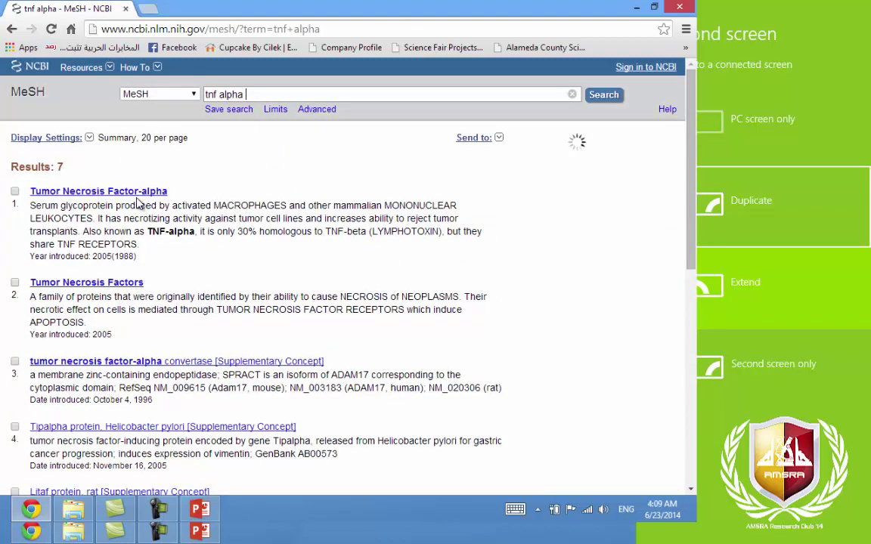
{"action": "left_click", "coordinate": [125, 190]}
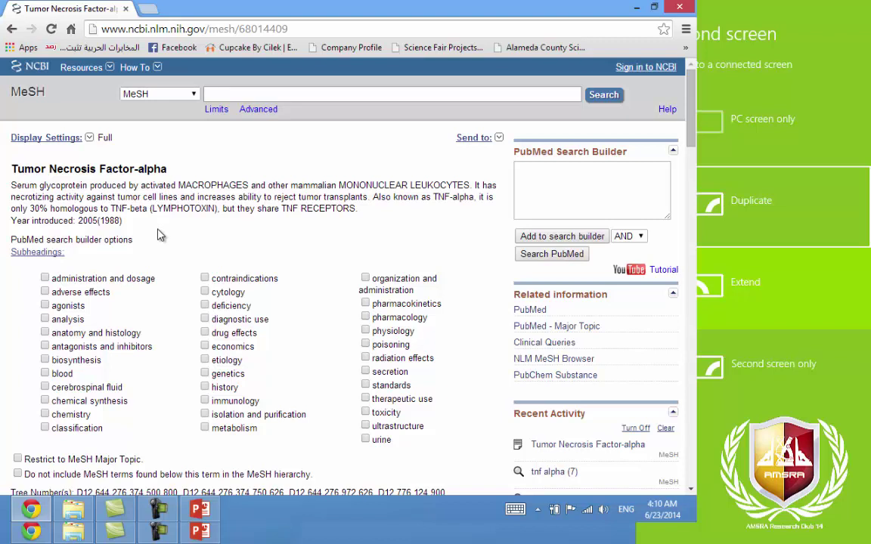
Examine the Tumor Necrosis Factor-alpha MeSH record, including its subheadings, entry terms and position in the category trees
{"action": "scroll", "coordinate": [162, 225], "scroll_direction": "down", "scroll_amount": 1}
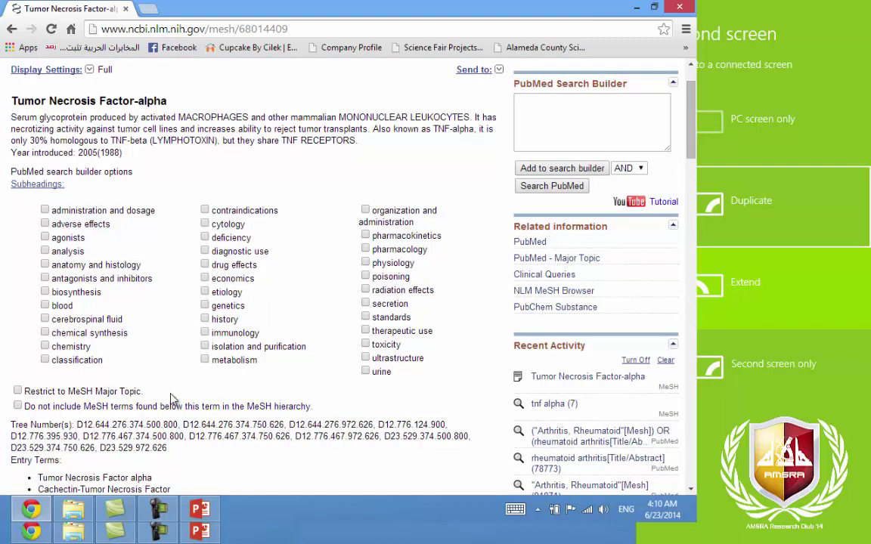
{"action": "scroll", "coordinate": [136, 365], "scroll_direction": "down", "scroll_amount": 3}
{"action": "scroll", "coordinate": [118, 384], "scroll_direction": "down", "scroll_amount": 3}
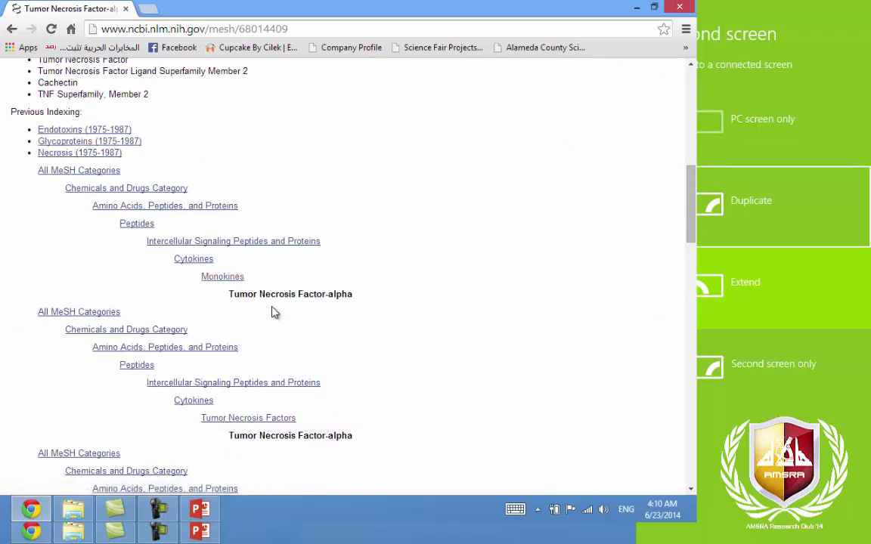
{"action": "scroll", "coordinate": [194, 296], "scroll_direction": "down", "scroll_amount": 2}
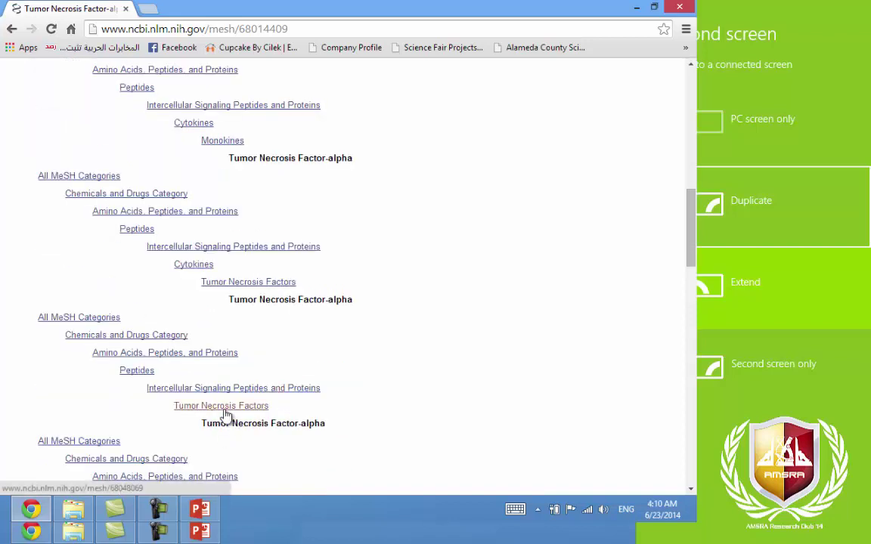
{"action": "scroll", "coordinate": [212, 345], "scroll_direction": "down", "scroll_amount": 1}
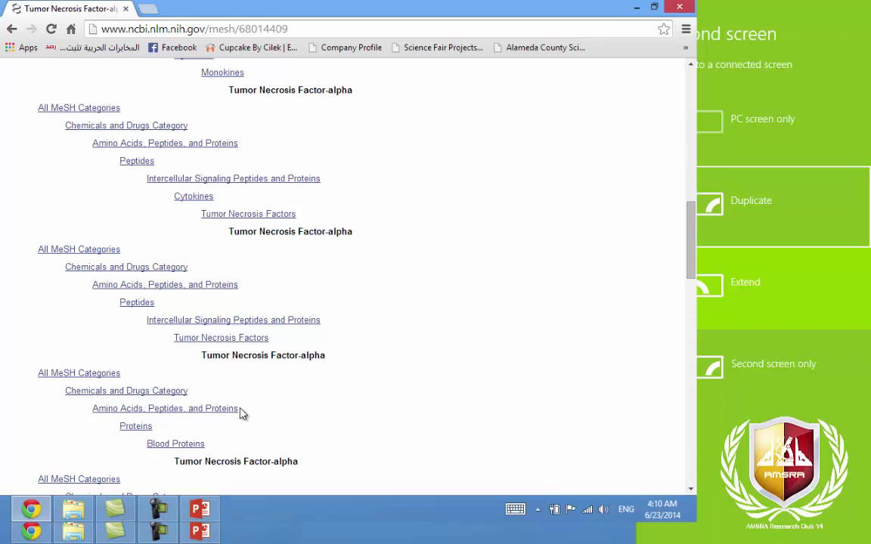
{"action": "scroll", "coordinate": [234, 378], "scroll_direction": "up", "scroll_amount": 6}
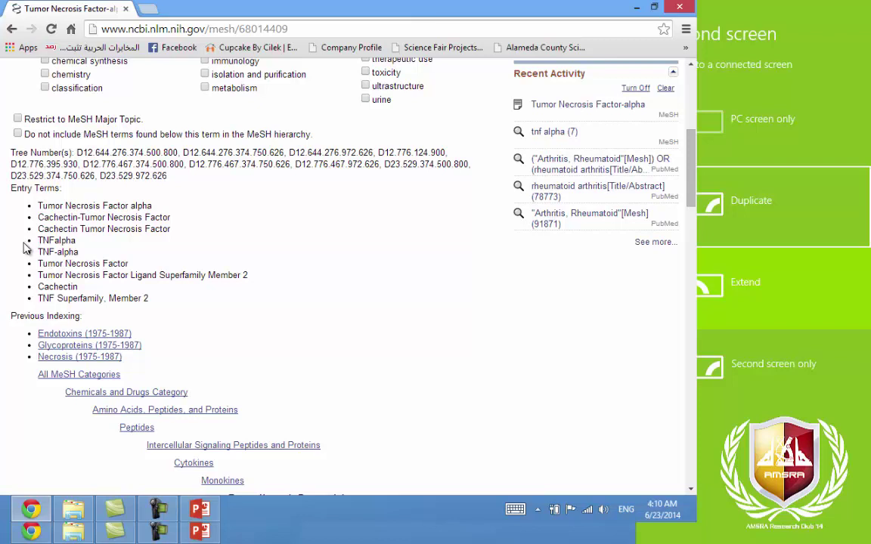
{"action": "scroll", "coordinate": [23, 247], "scroll_direction": "up", "scroll_amount": 3}
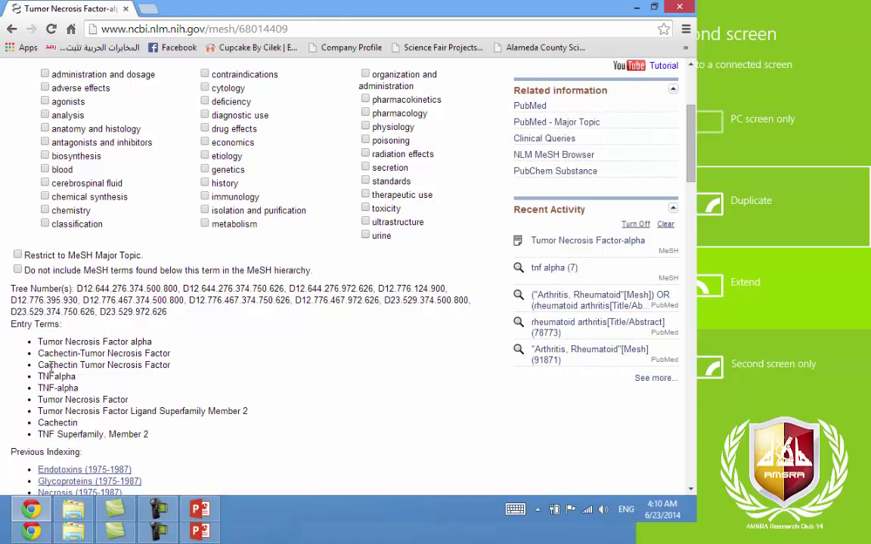
{"action": "scroll", "coordinate": [65, 326], "scroll_direction": "up", "scroll_amount": 5}
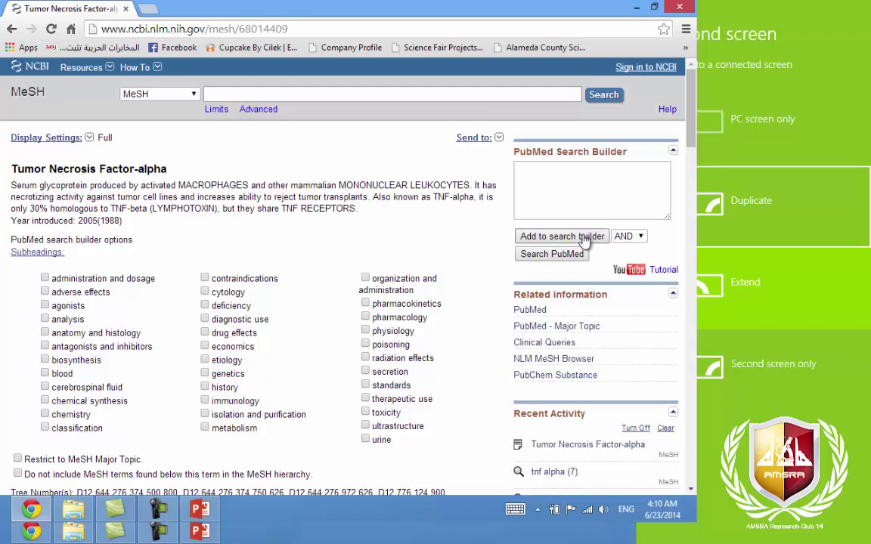
Search PubMed for "Tumor Necrosis Factor-alpha"[Mesh] from the search builder and refresh the history in the Advanced Search Builder
{"action": "left_click", "coordinate": [562, 236]}
{"action": "left_click", "coordinate": [556, 254]}
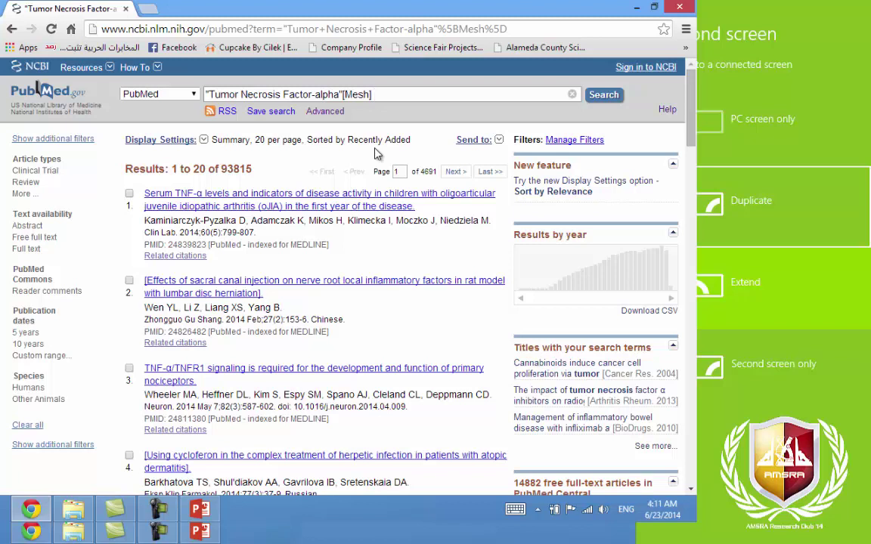
{"action": "left_click", "coordinate": [323, 114]}
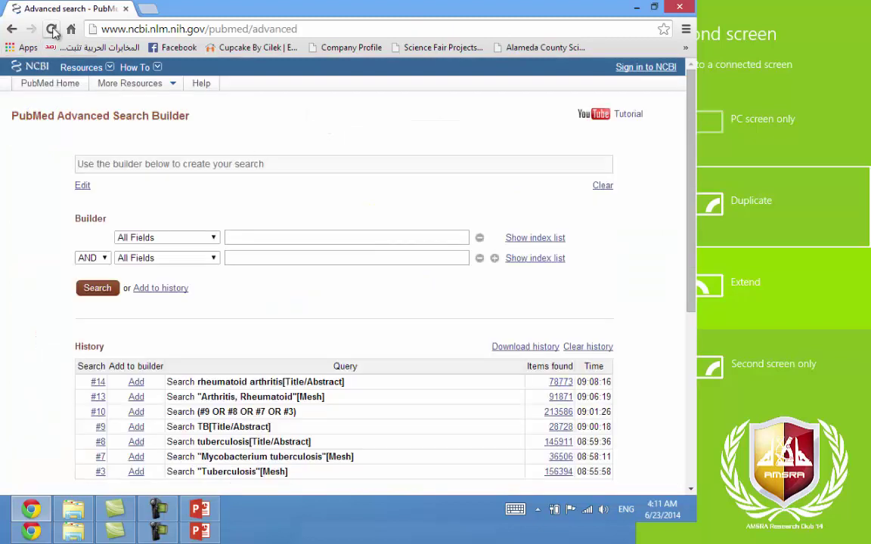
{"action": "left_click", "coordinate": [51, 28]}
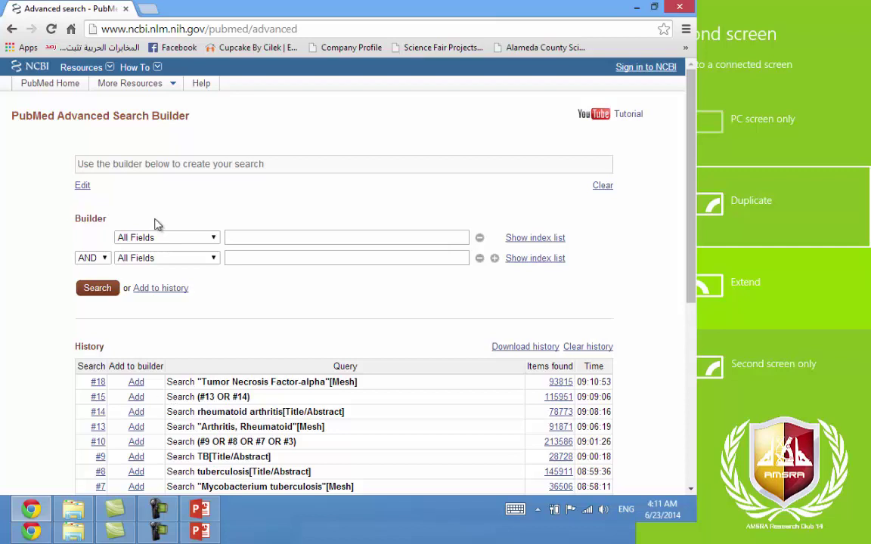
{"action": "left_click", "coordinate": [208, 237]}
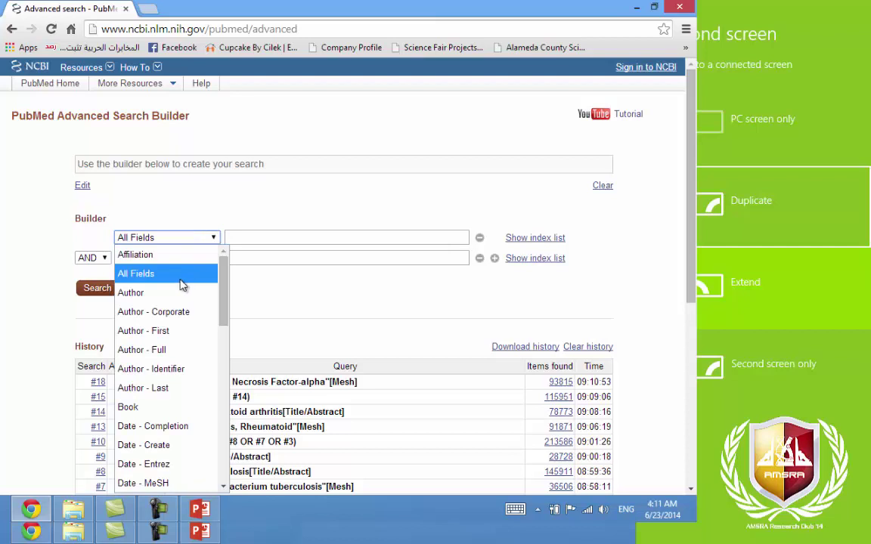
{"action": "scroll", "coordinate": [175, 286], "scroll_direction": "down", "scroll_amount": 6}
{"action": "scroll", "coordinate": [165, 463], "scroll_direction": "down", "scroll_amount": 1}
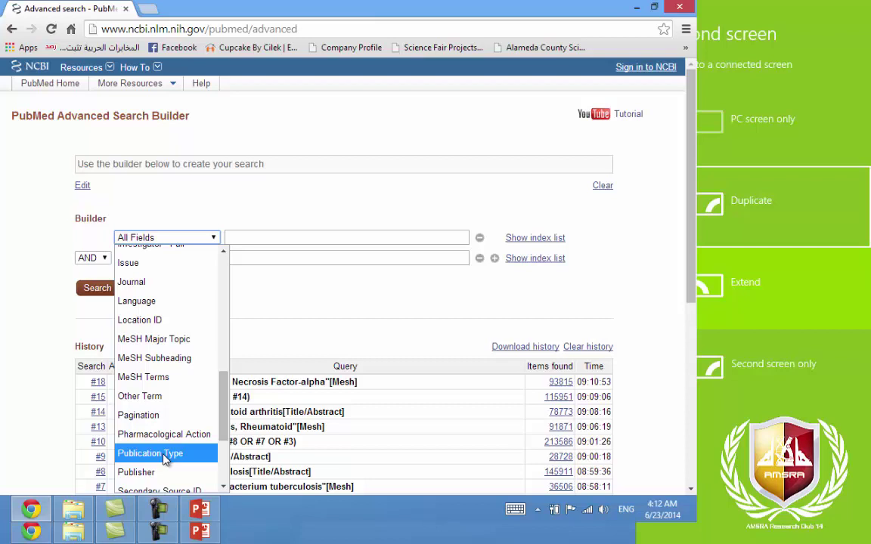
{"action": "scroll", "coordinate": [165, 453], "scroll_direction": "down", "scroll_amount": 3}
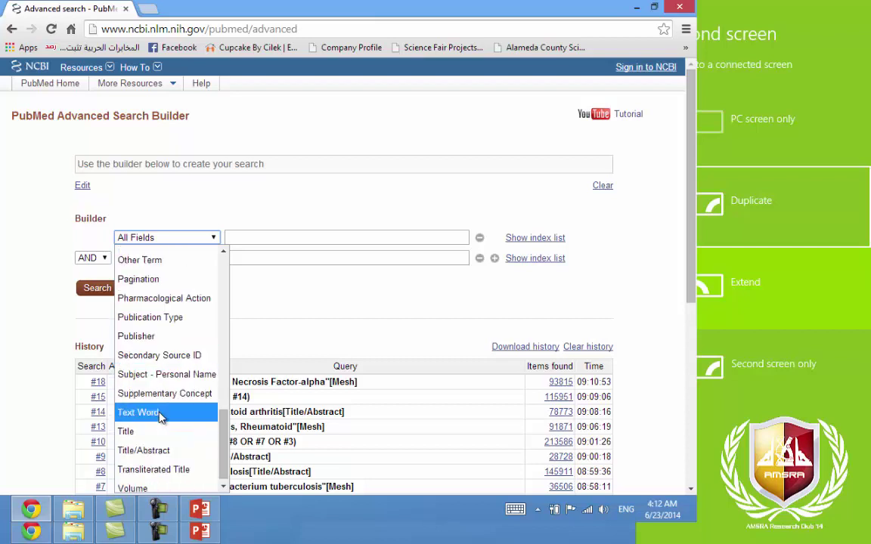
{"action": "left_click", "coordinate": [165, 452]}
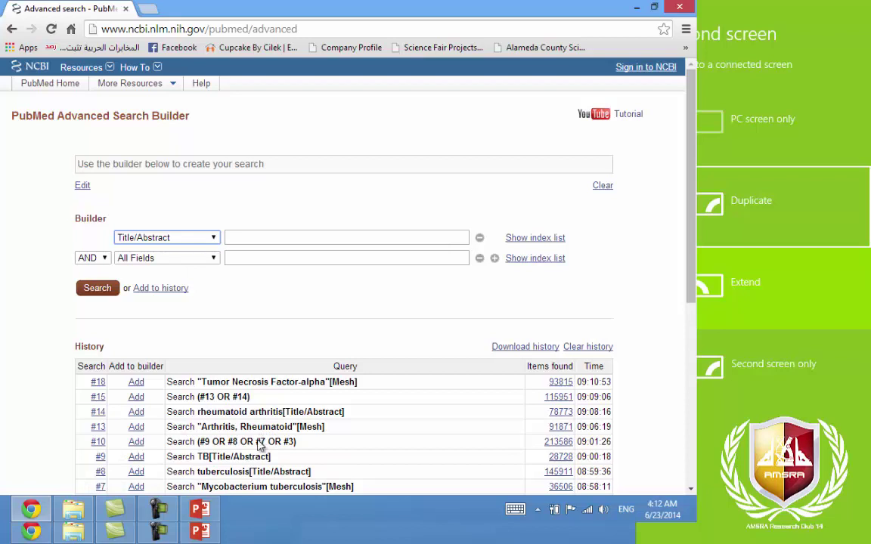
{"action": "left_click", "coordinate": [203, 237]}
{"action": "scroll", "coordinate": [194, 274], "scroll_direction": "up", "scroll_amount": 10}
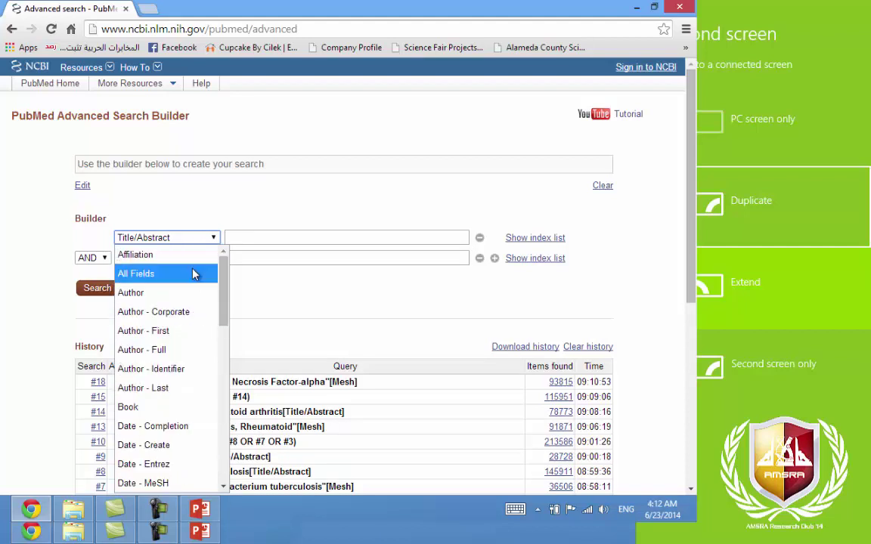
{"action": "left_click", "coordinate": [231, 247]}
Combine the tuberculosis, rheumatoid arthritis and TNF-alpha searches in the builder as #10 AND #15 AND #18 and run the query
{"action": "left_click", "coordinate": [238, 237]}
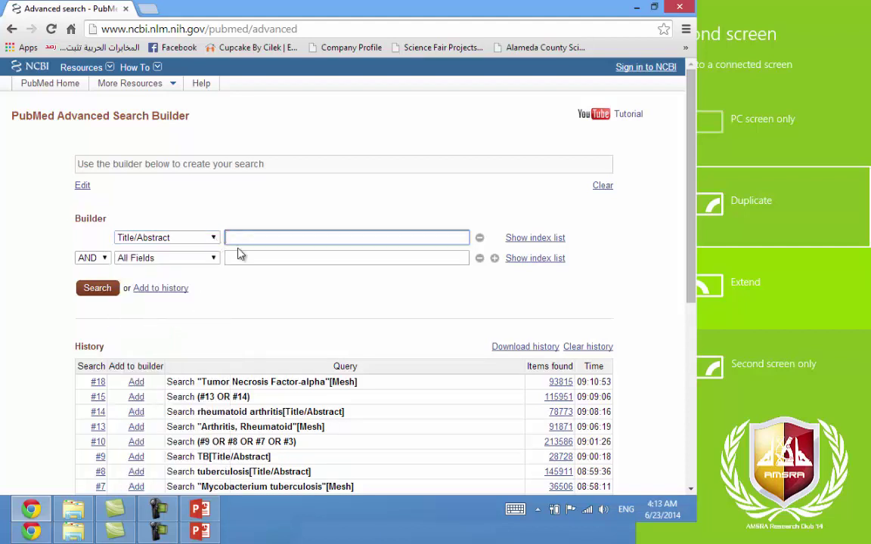
{"action": "type", "text": "#"}
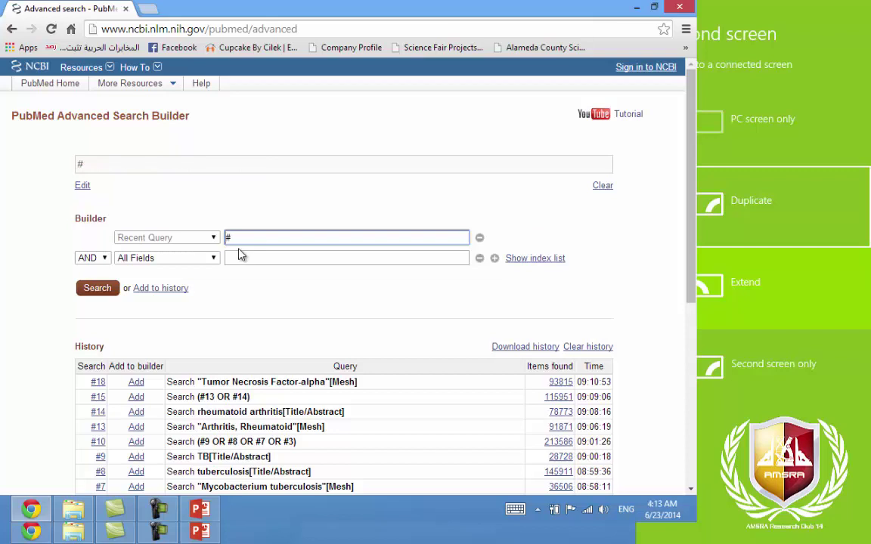
{"action": "type", "text": "10 AND #15"}
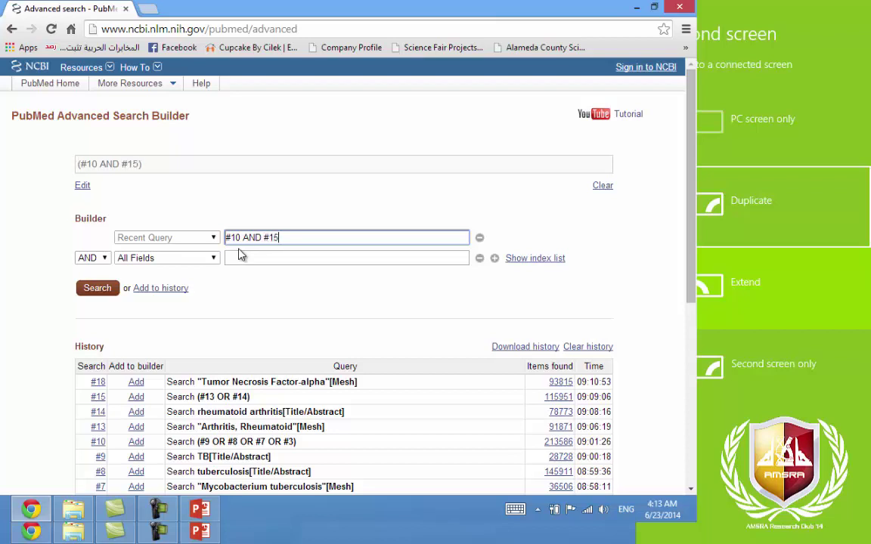
{"action": "type", "text": " AND # 18"}
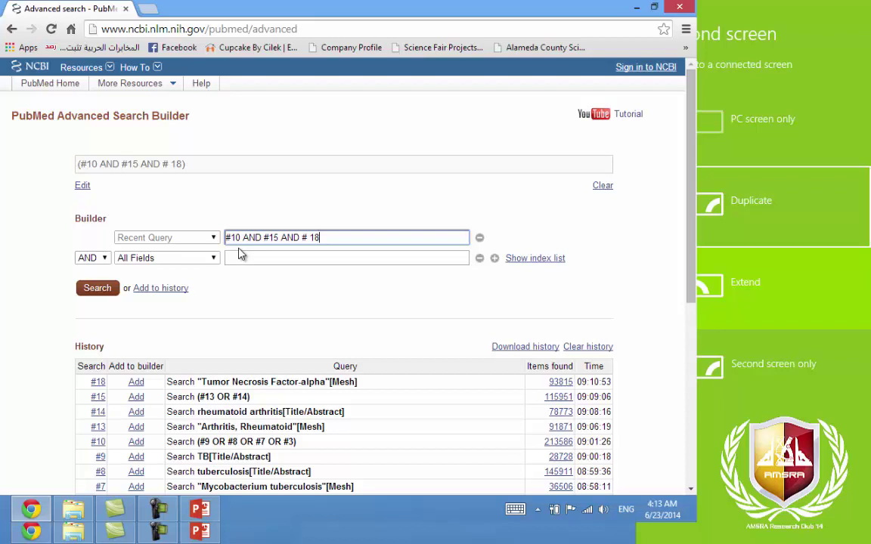
{"action": "left_click", "coordinate": [311, 240]}
{"action": "key", "text": "BackSpace"}
{"action": "left_click", "coordinate": [97, 290]}
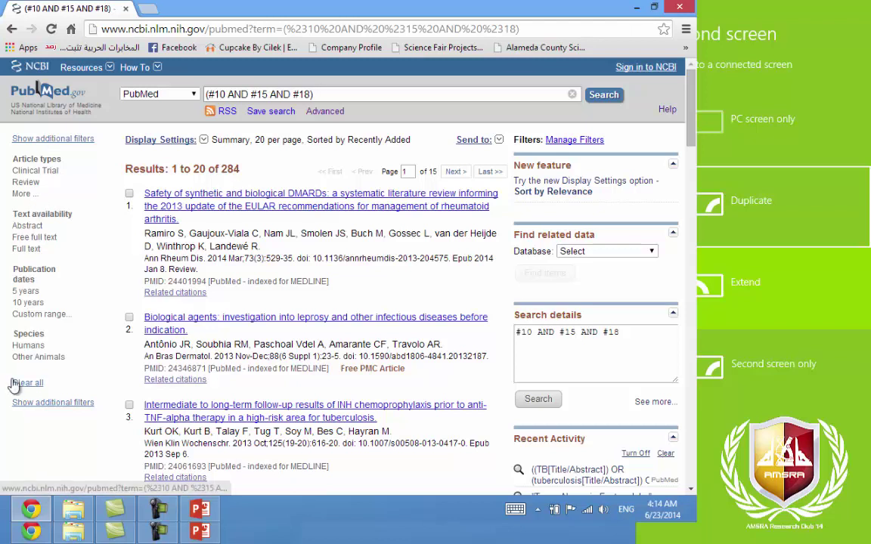
Look through the full list of article types and add Clinical Trial, Phase I to the filters offered for the results
{"action": "left_click", "coordinate": [23, 194]}
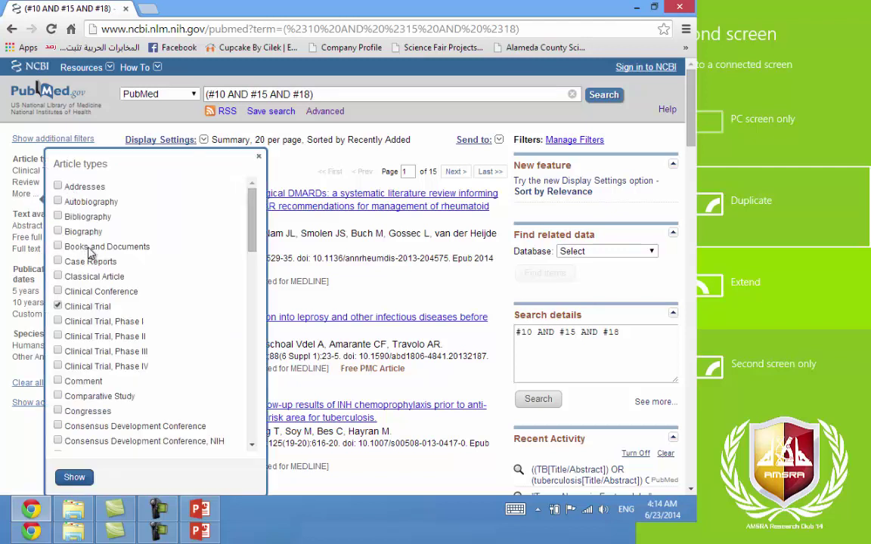
{"action": "scroll", "coordinate": [89, 254], "scroll_direction": "down", "scroll_amount": 15}
{"action": "scroll", "coordinate": [107, 187], "scroll_direction": "up", "scroll_amount": 15}
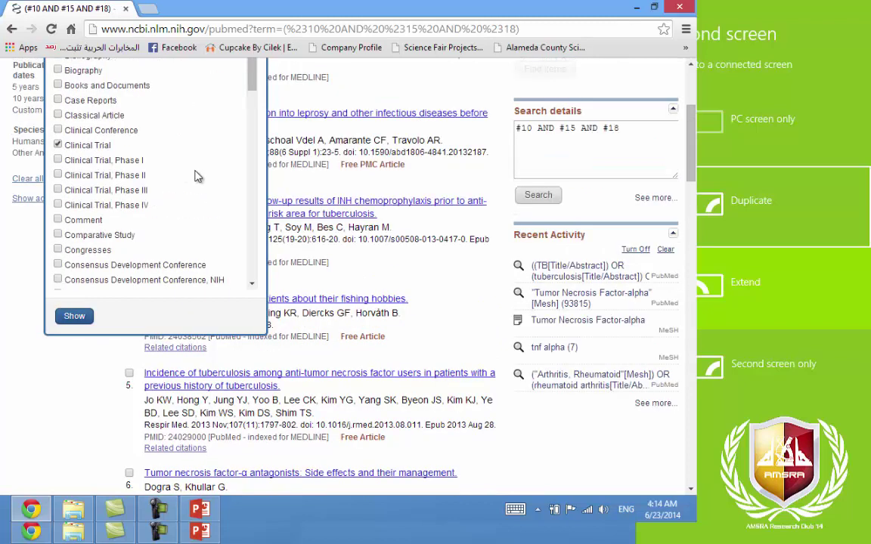
{"action": "scroll", "coordinate": [68, 189], "scroll_direction": "up", "scroll_amount": 3}
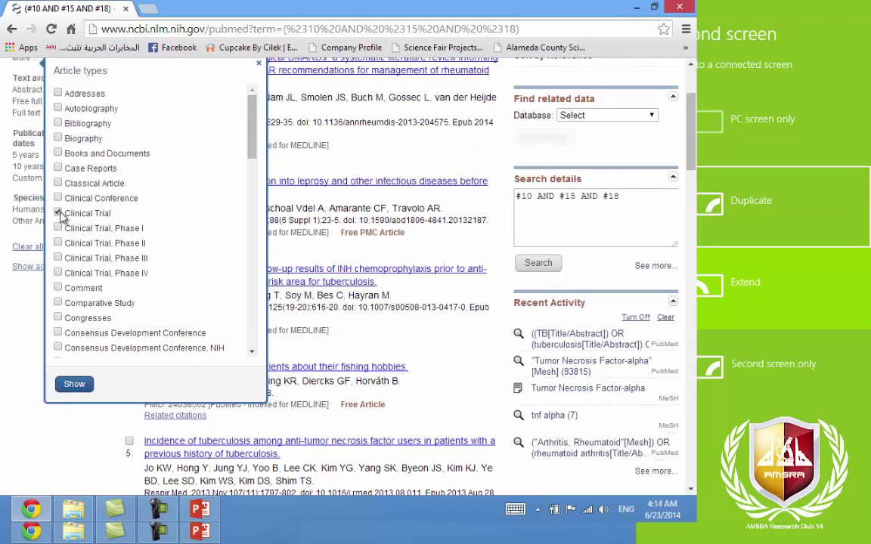
{"action": "left_click", "coordinate": [82, 385]}
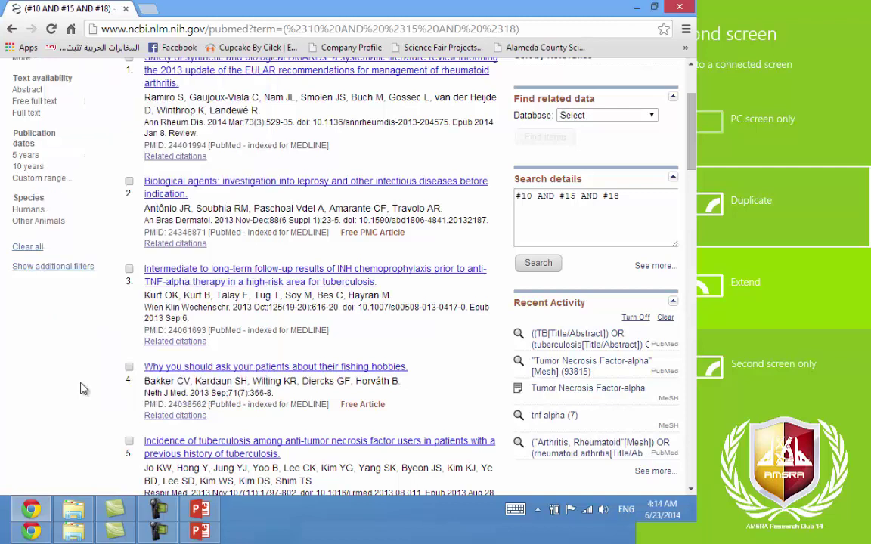
{"action": "scroll", "coordinate": [47, 151], "scroll_direction": "up", "scroll_amount": 3}
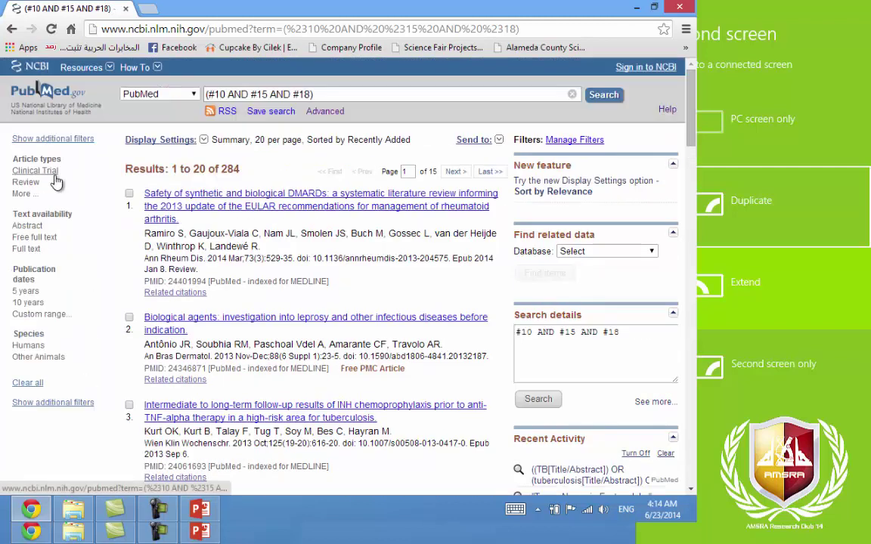
{"action": "left_click", "coordinate": [23, 193]}
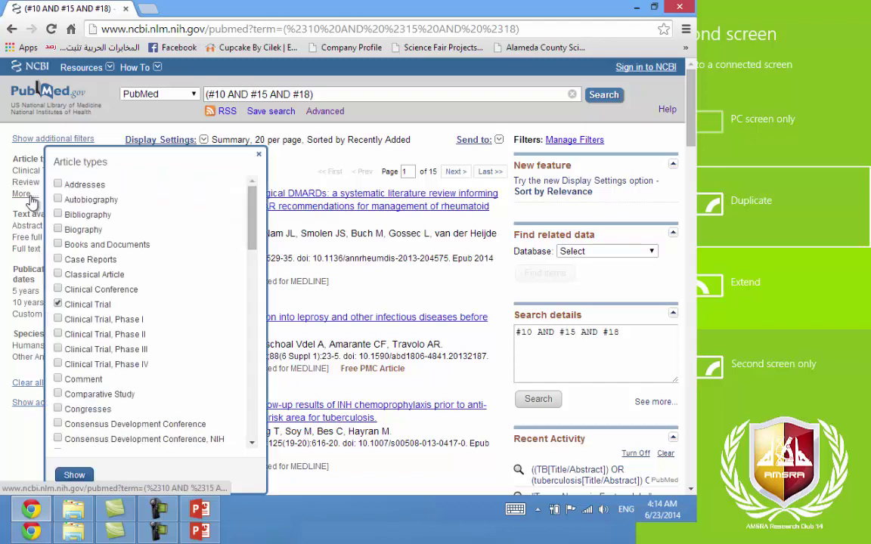
{"action": "left_click", "coordinate": [58, 319]}
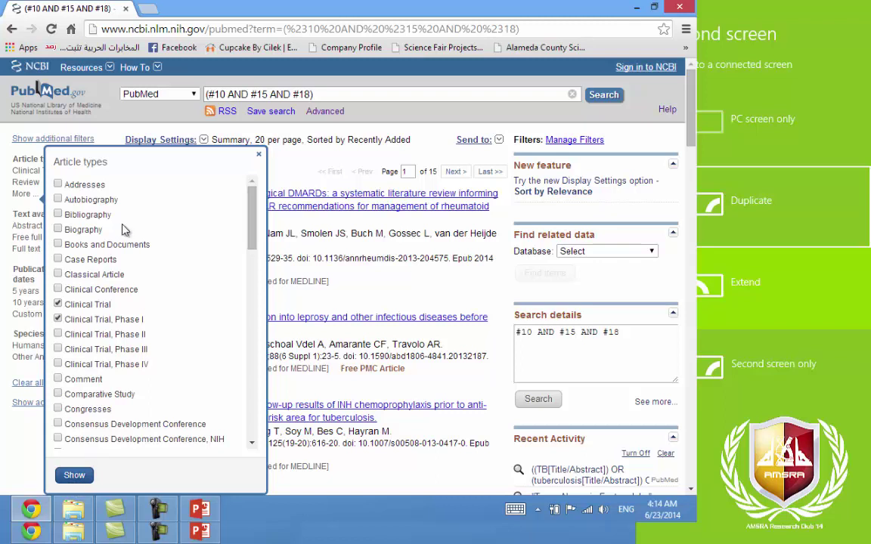
{"action": "left_click", "coordinate": [76, 475]}
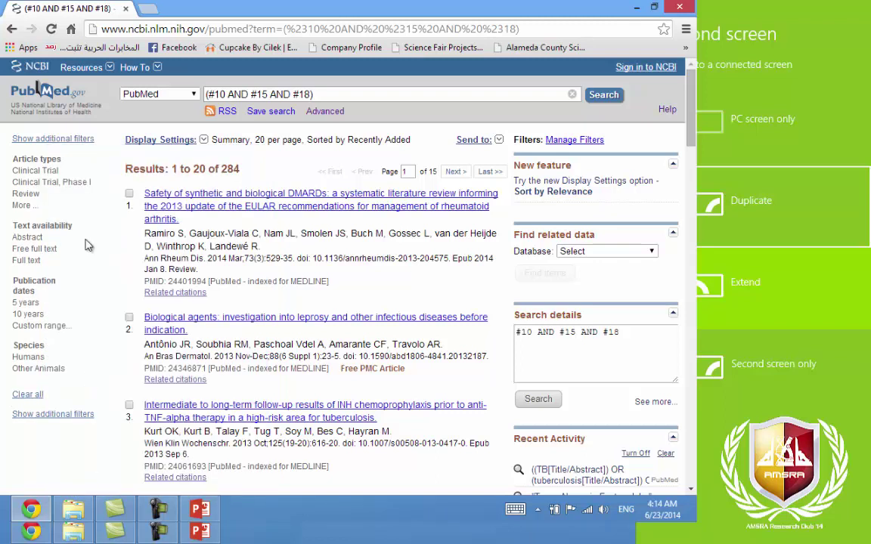
Restrict the combined search results to the Clinical Trial article type with Free full text availability
{"action": "left_click", "coordinate": [40, 171]}
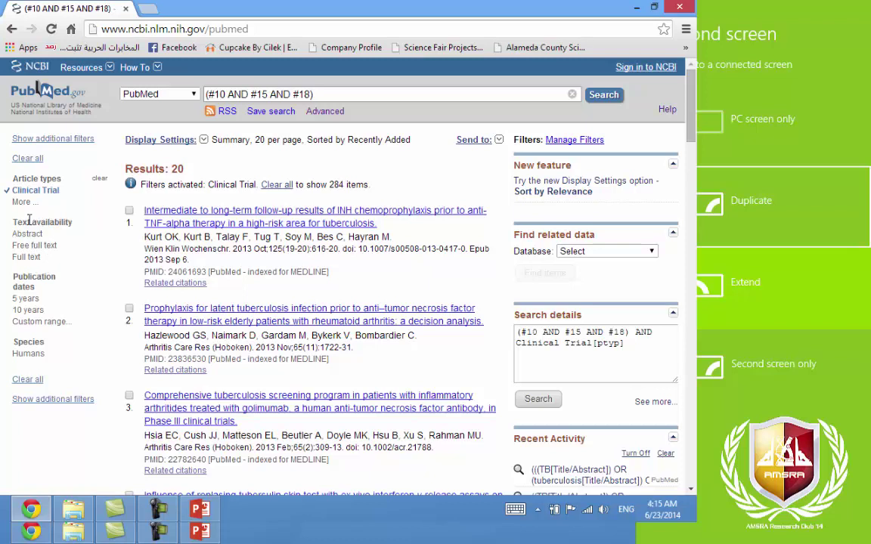
{"action": "left_click", "coordinate": [52, 247]}
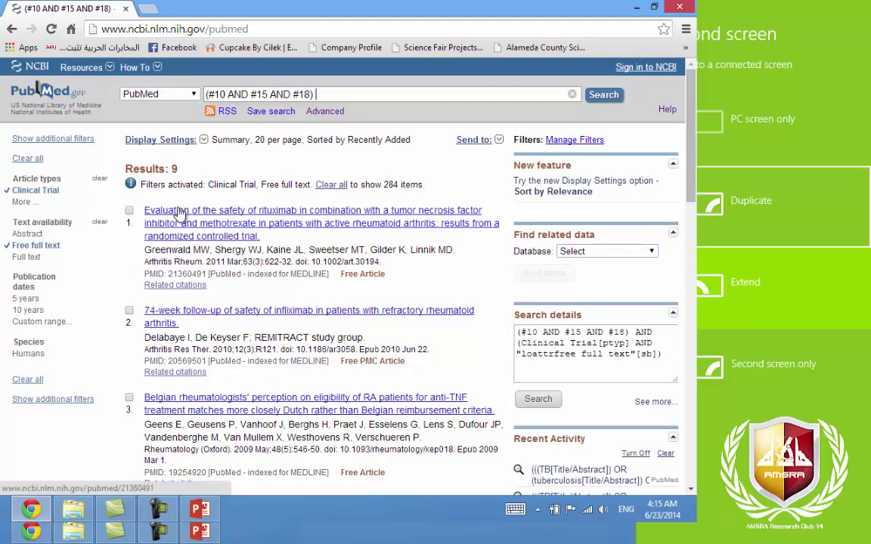
View the record of the 74-week infliximab safety follow-up with its filters cleared, and return to browse the filtered results
{"action": "left_click", "coordinate": [211, 316]}
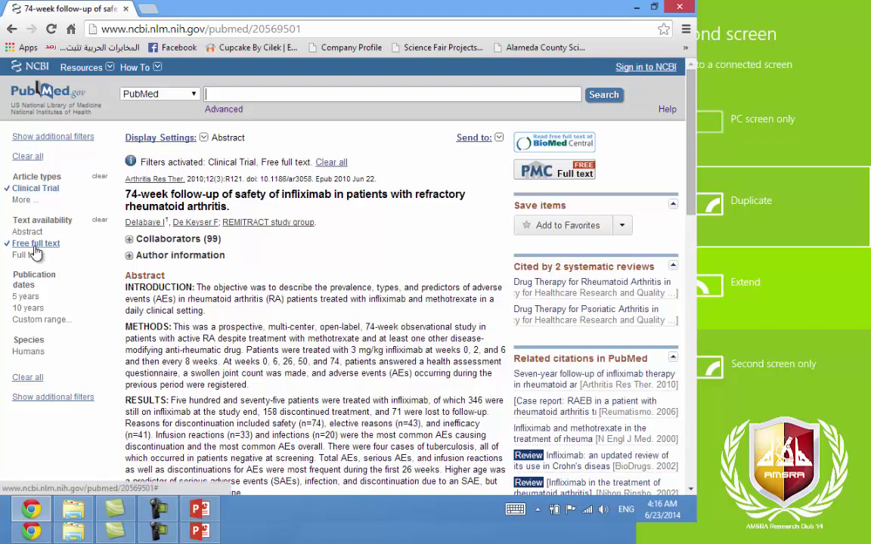
{"action": "left_click", "coordinate": [36, 159]}
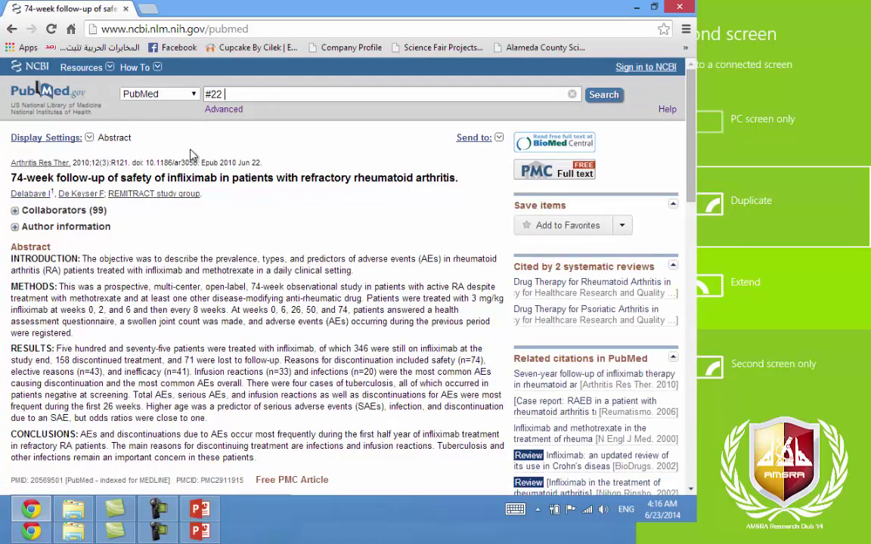
{"action": "left_click", "coordinate": [12, 31]}
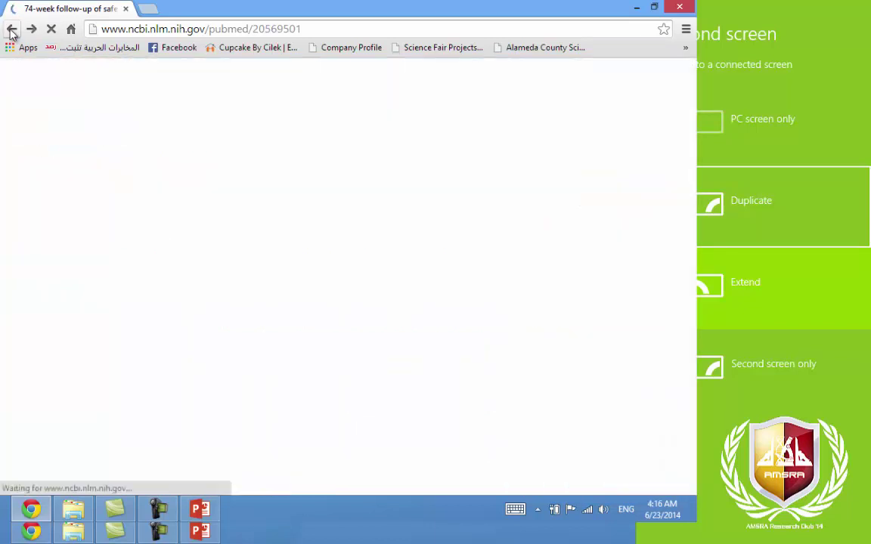
{"action": "left_click", "coordinate": [11, 30]}
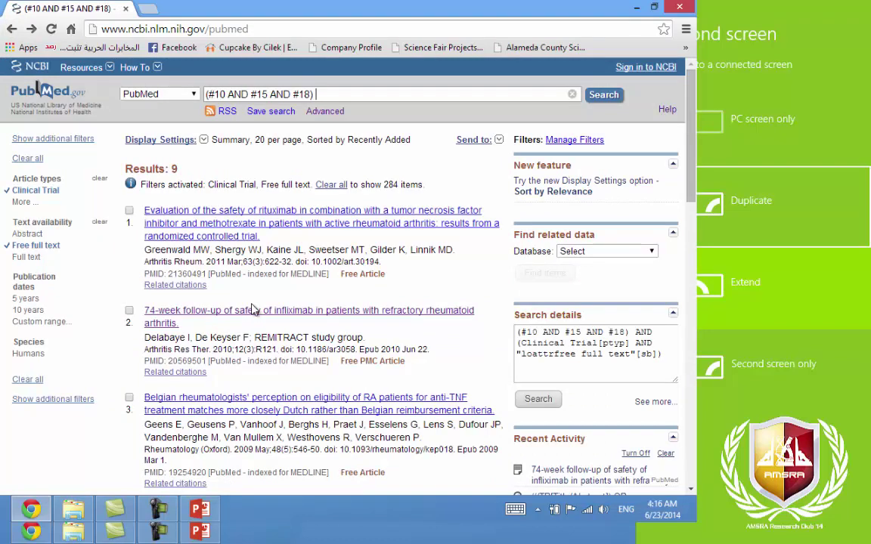
{"action": "scroll", "coordinate": [269, 295], "scroll_direction": "down", "scroll_amount": 5}
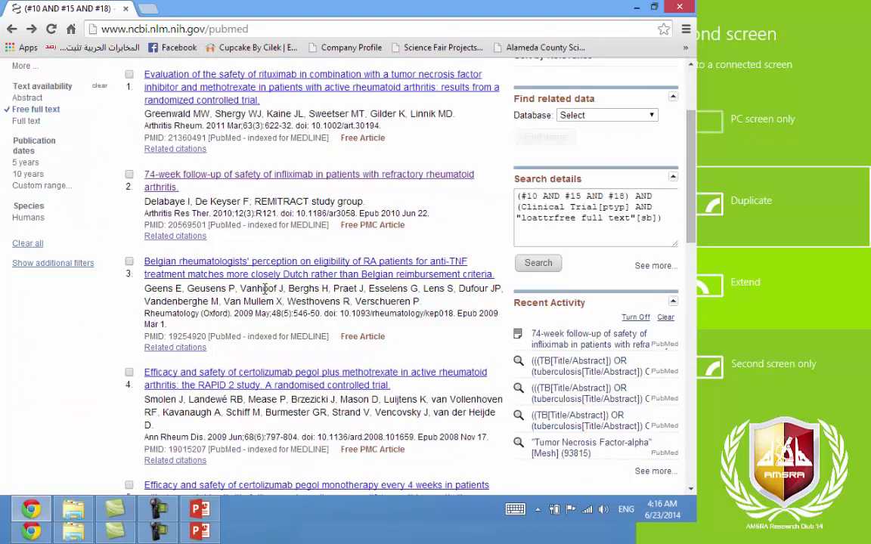
Clear the filters on the combined search and rerun it as (#10 AND #15 AND #18) NOT animals
{"action": "scroll", "coordinate": [269, 295], "scroll_direction": "down", "scroll_amount": 2}
{"action": "scroll", "coordinate": [257, 280], "scroll_direction": "up", "scroll_amount": 10}
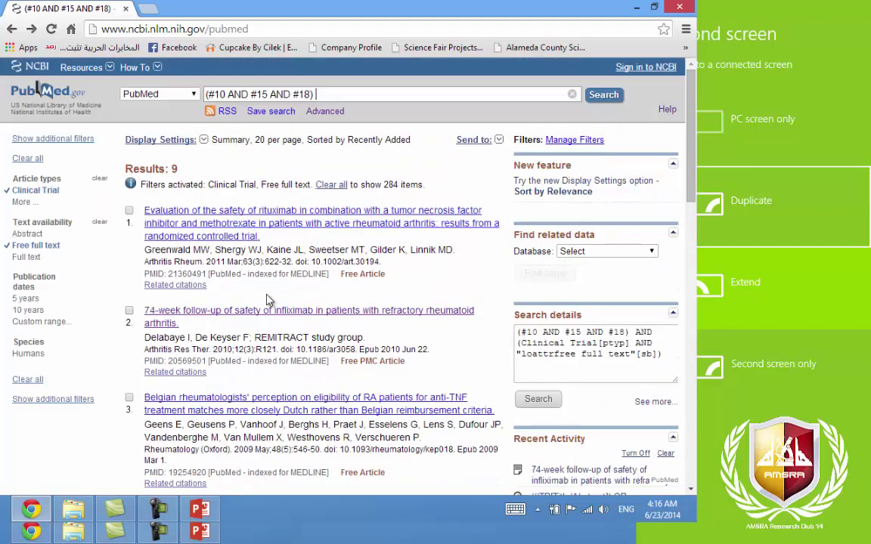
{"action": "left_click", "coordinate": [11, 196]}
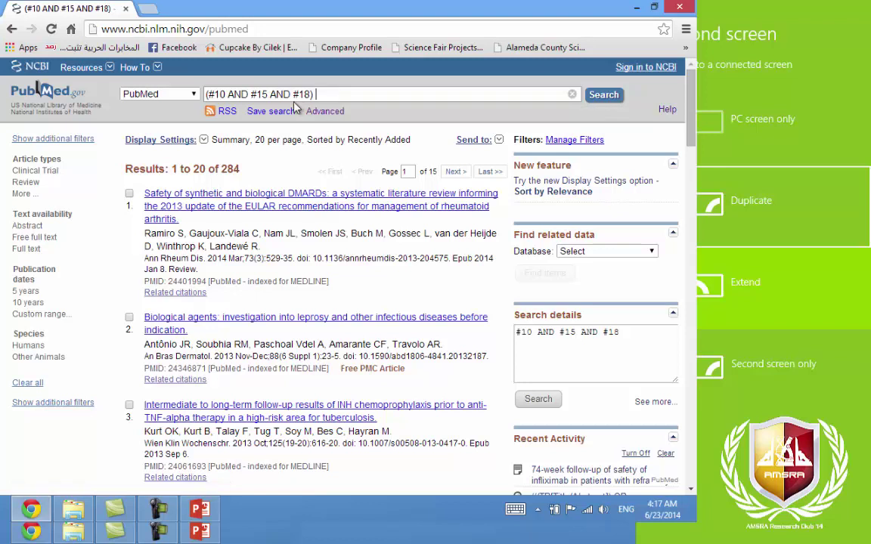
{"action": "type", "text": "OT animals"}
{"action": "key", "text": "Return"}
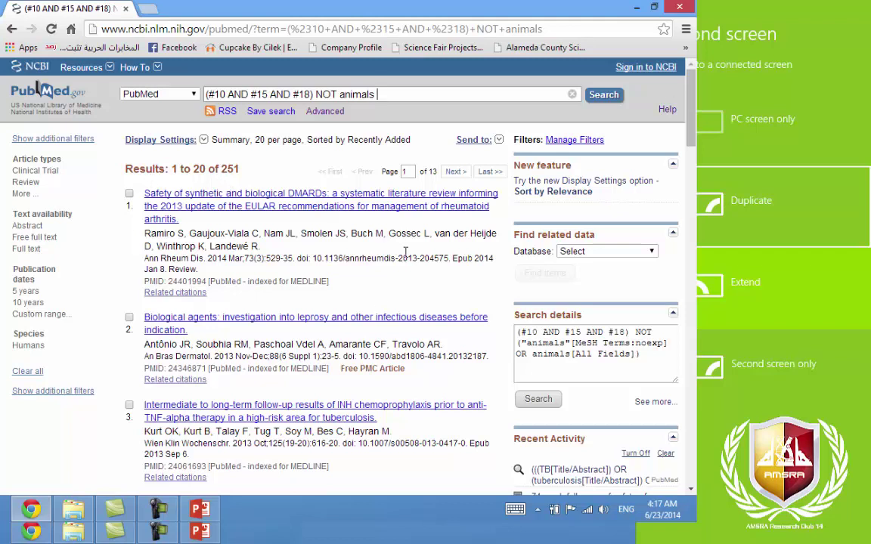
Display the search results in Abstract format with 5 items per page
{"action": "left_click", "coordinate": [178, 143]}
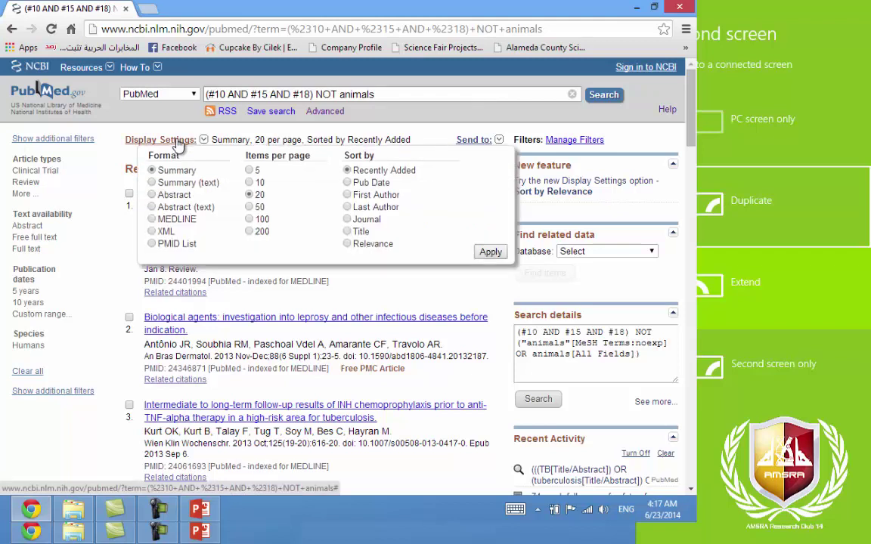
{"action": "left_click", "coordinate": [152, 196]}
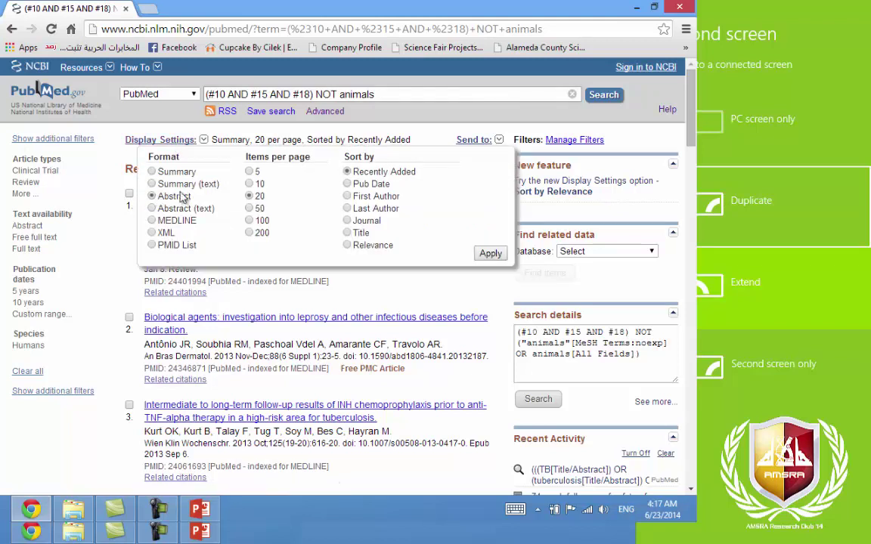
{"action": "left_click", "coordinate": [249, 171]}
{"action": "left_click", "coordinate": [490, 253]}
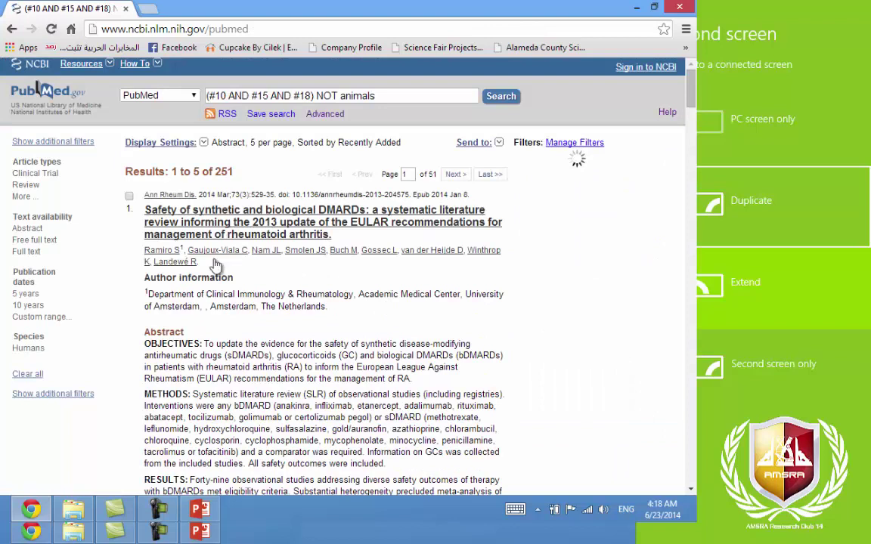
Examine the abstracts on the first results page, including their keywords, full-text availability and publisher links
{"action": "scroll", "coordinate": [218, 263], "scroll_direction": "down", "scroll_amount": 5}
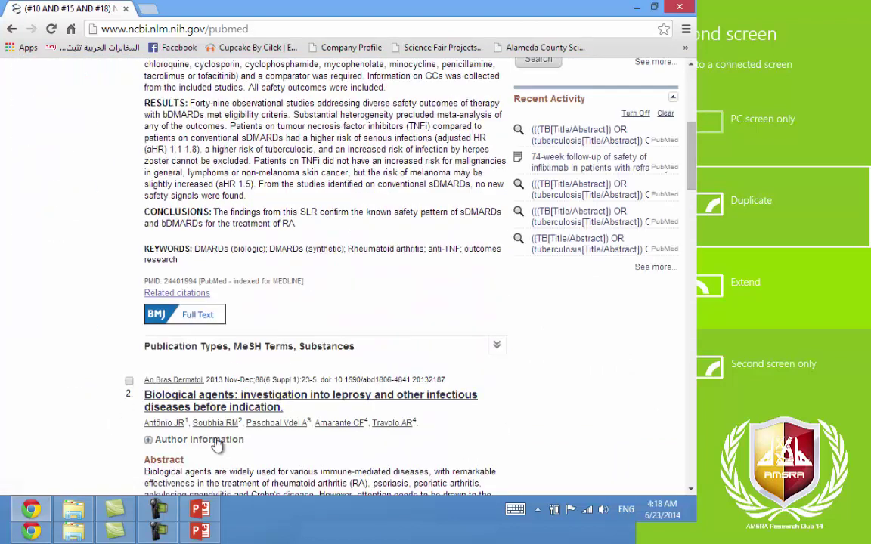
{"action": "scroll", "coordinate": [222, 420], "scroll_direction": "down", "scroll_amount": 3}
{"action": "scroll", "coordinate": [223, 416], "scroll_direction": "down", "scroll_amount": 8}
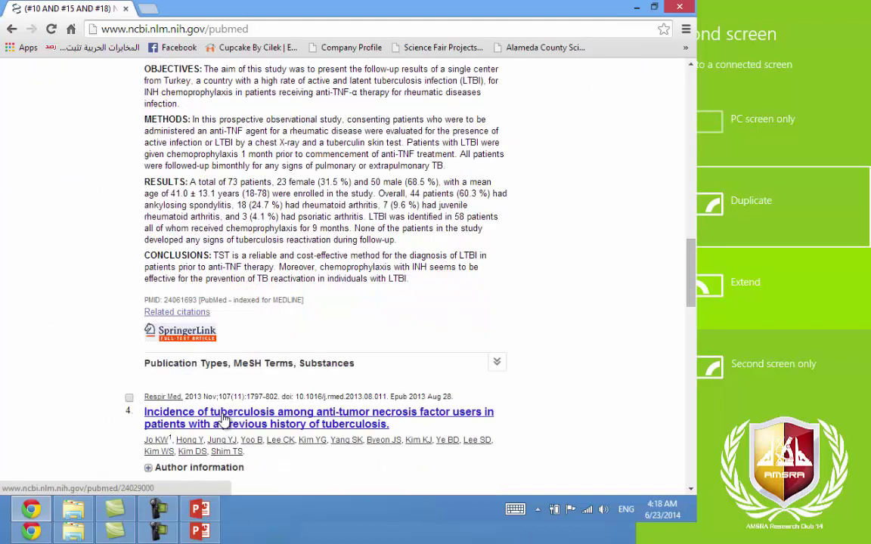
{"action": "scroll", "coordinate": [223, 421], "scroll_direction": "down", "scroll_amount": 5}
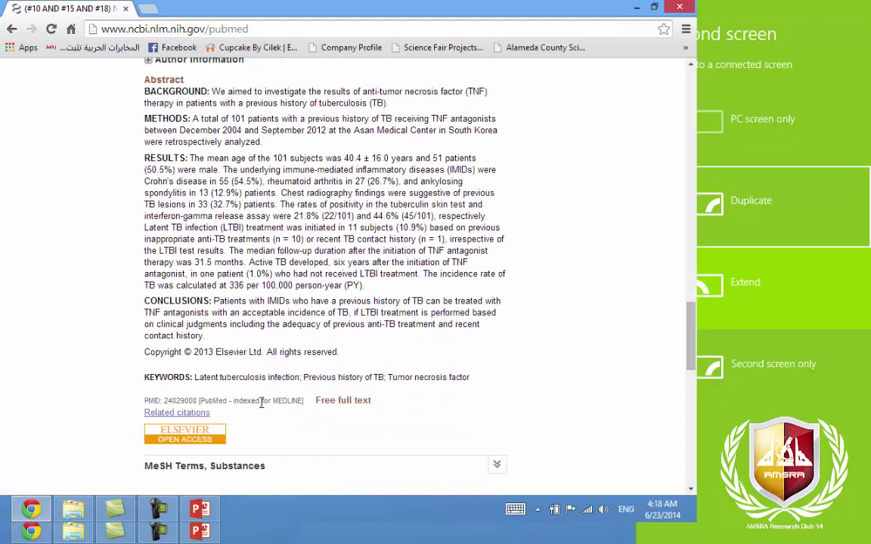
{"action": "scroll", "coordinate": [253, 417], "scroll_direction": "up", "scroll_amount": 1}
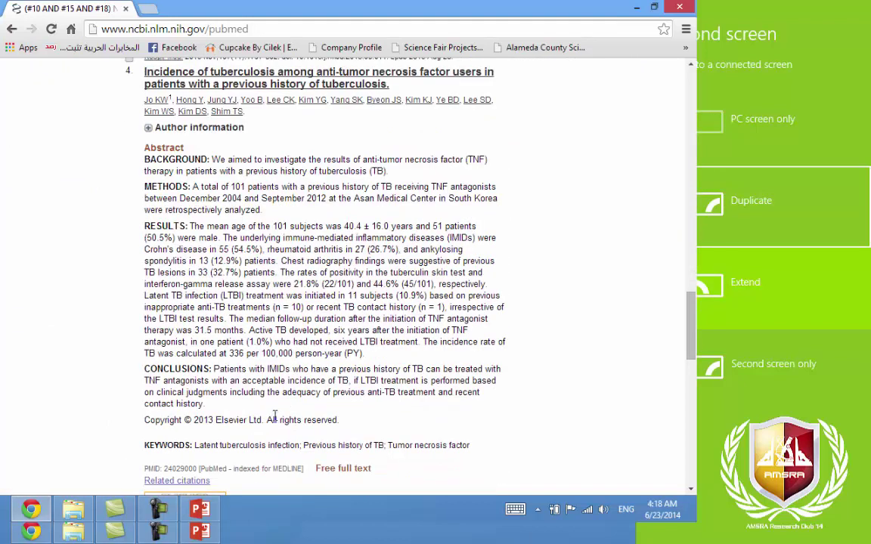
{"action": "scroll", "coordinate": [193, 363], "scroll_direction": "up", "scroll_amount": 4}
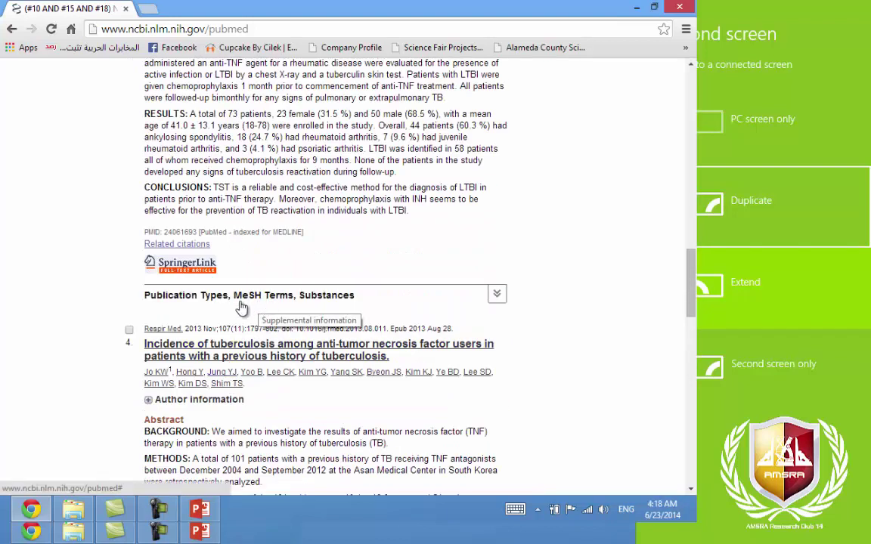
{"action": "scroll", "coordinate": [195, 325], "scroll_direction": "up", "scroll_amount": 3}
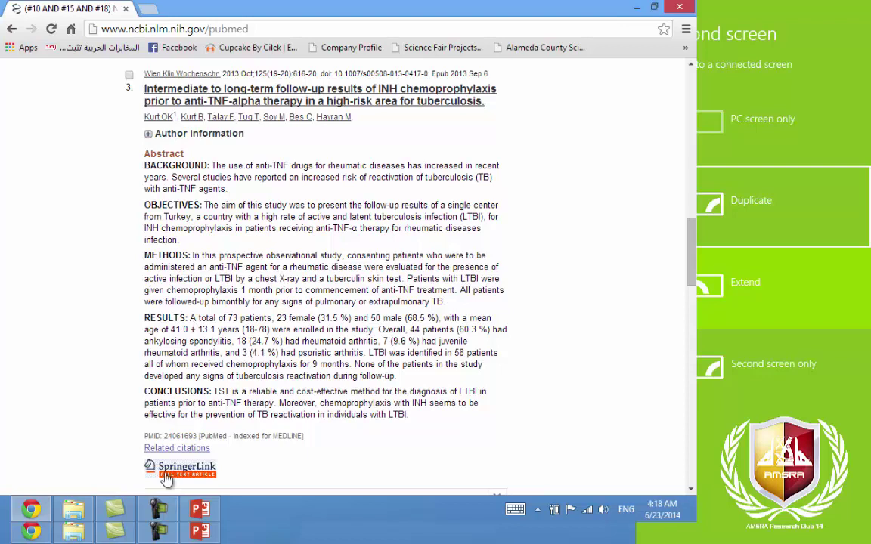
{"action": "scroll", "coordinate": [228, 376], "scroll_direction": "up", "scroll_amount": 1}
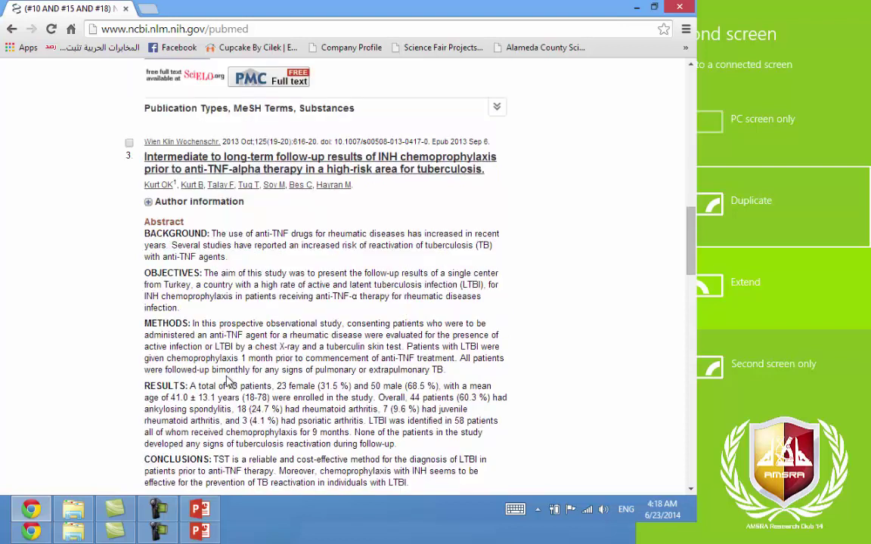
{"action": "scroll", "coordinate": [228, 380], "scroll_direction": "up", "scroll_amount": 2}
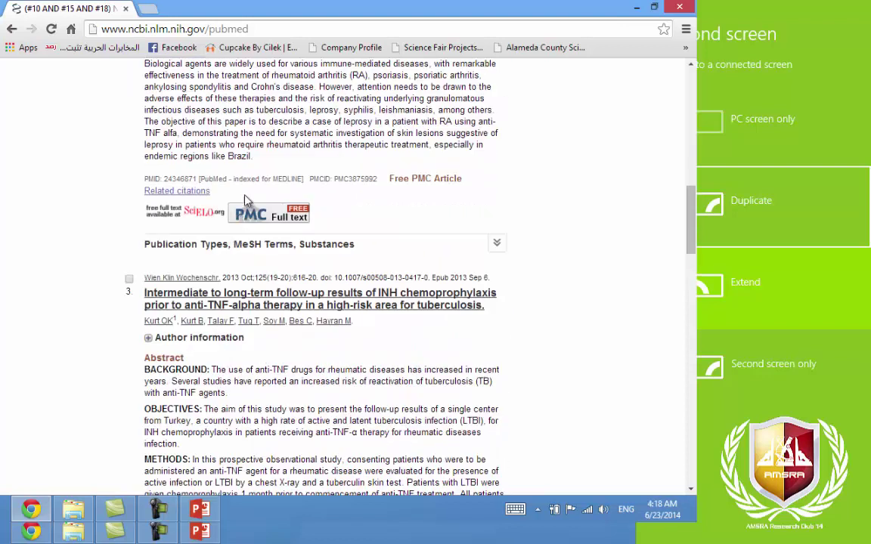
{"action": "scroll", "coordinate": [253, 256], "scroll_direction": "up", "scroll_amount": 2}
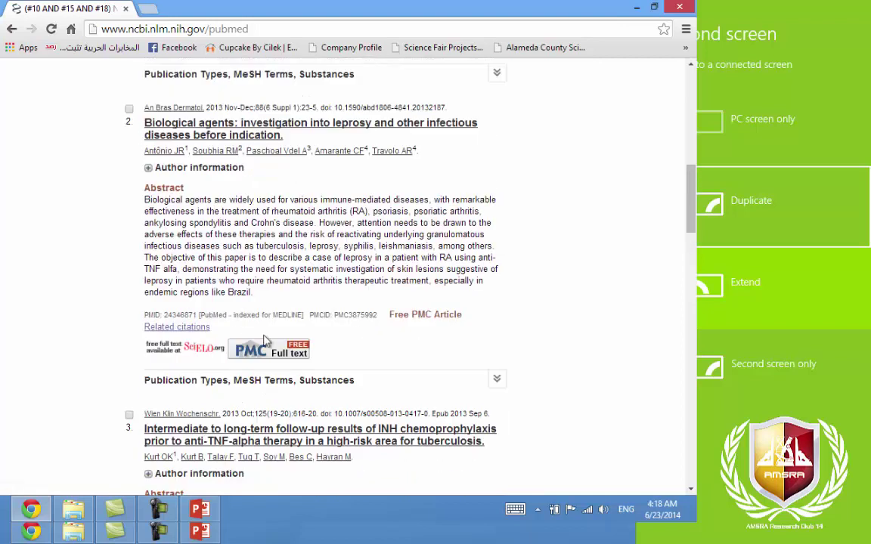
{"action": "scroll", "coordinate": [250, 390], "scroll_direction": "down", "scroll_amount": 11}
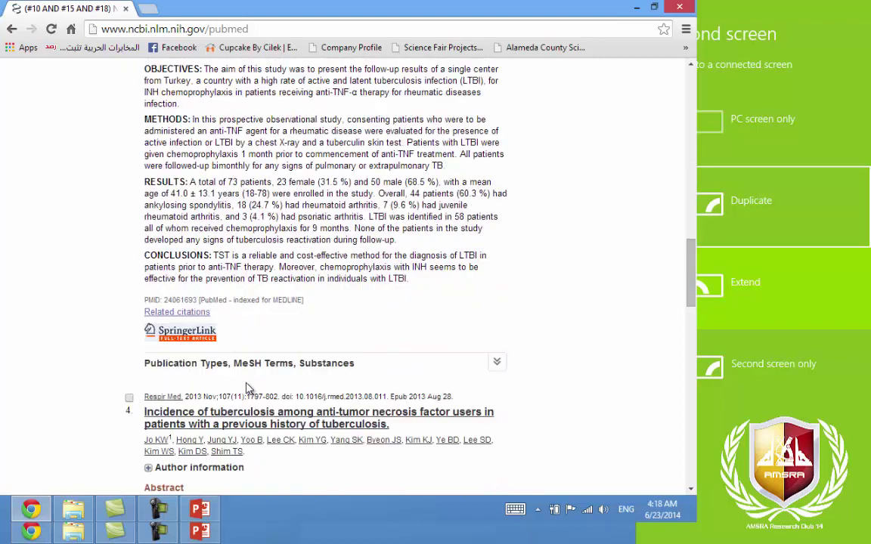
{"action": "scroll", "coordinate": [260, 357], "scroll_direction": "down", "scroll_amount": 2}
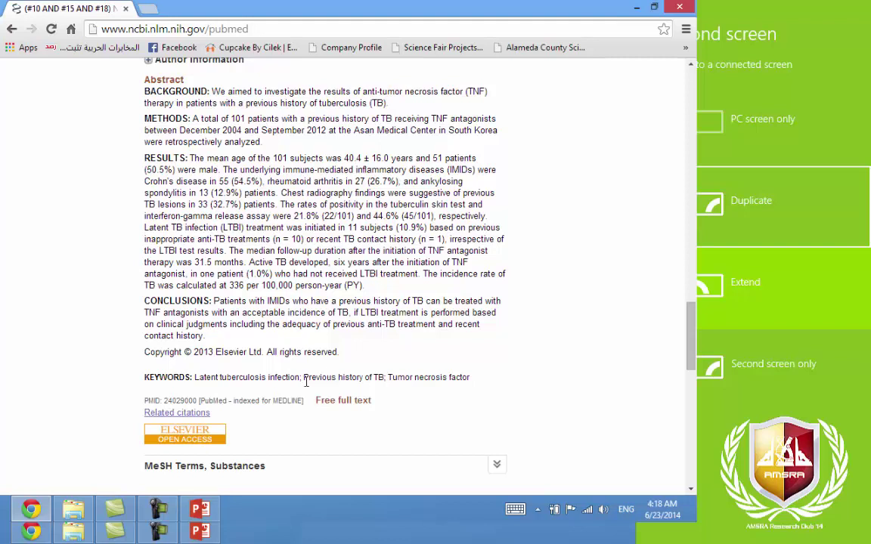
{"action": "scroll", "coordinate": [277, 342], "scroll_direction": "up", "scroll_amount": 1}
{"action": "scroll", "coordinate": [246, 287], "scroll_direction": "up", "scroll_amount": 1}
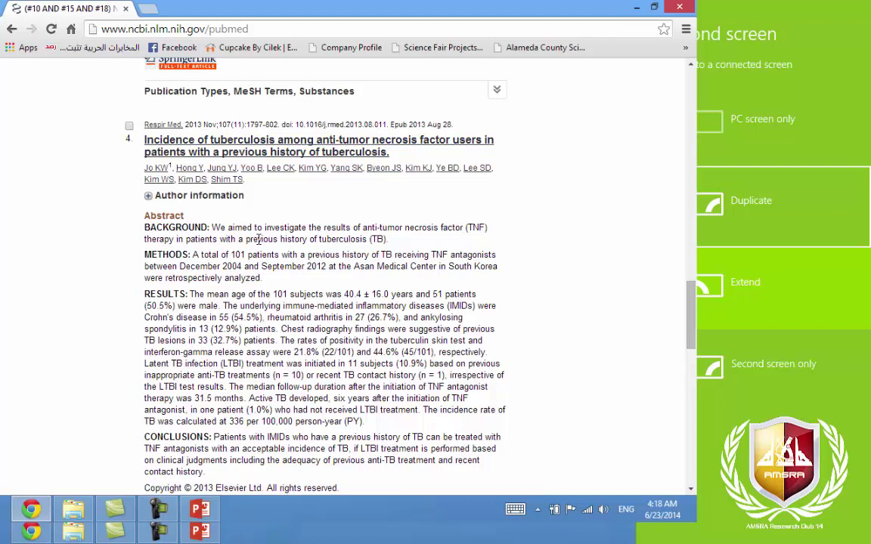
{"action": "scroll", "coordinate": [257, 237], "scroll_direction": "down", "scroll_amount": 3}
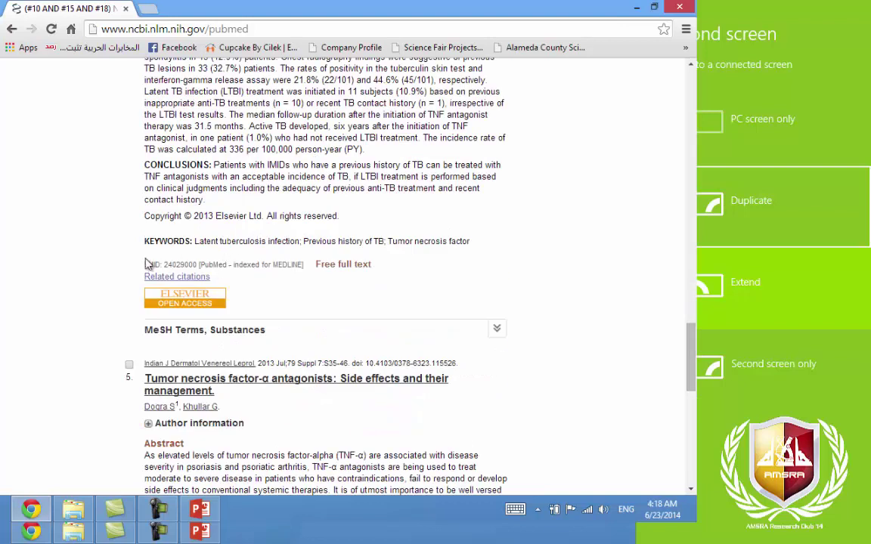
{"action": "scroll", "coordinate": [247, 302], "scroll_direction": "down", "scroll_amount": 6}
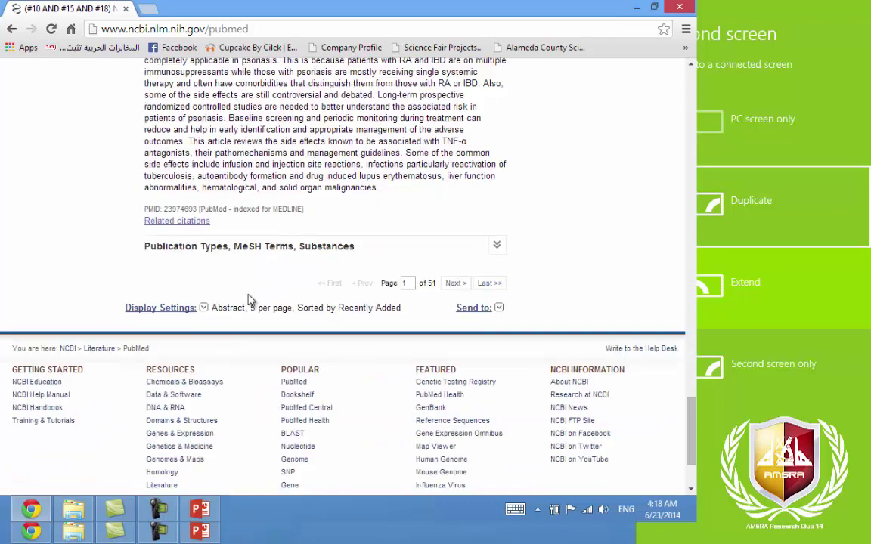
{"action": "scroll", "coordinate": [327, 257], "scroll_direction": "up", "scroll_amount": 15}
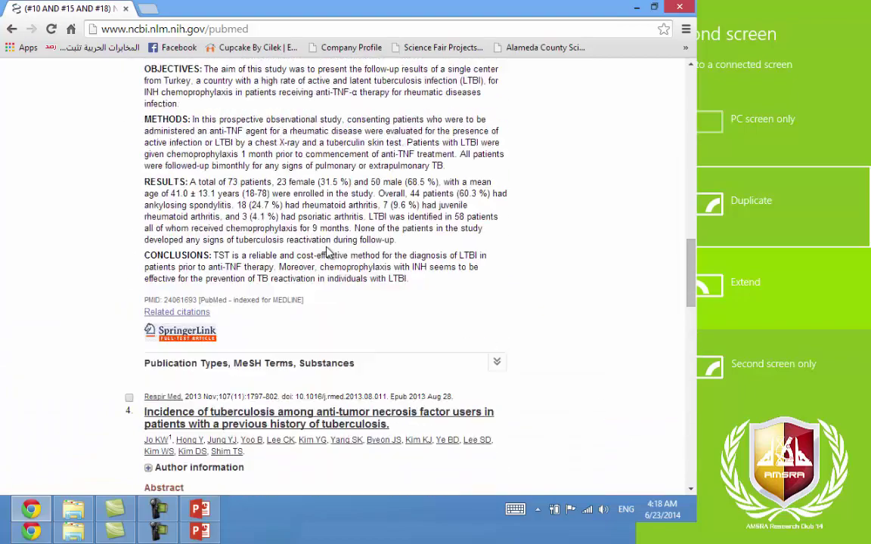
{"action": "scroll", "coordinate": [327, 254], "scroll_direction": "up", "scroll_amount": 15}
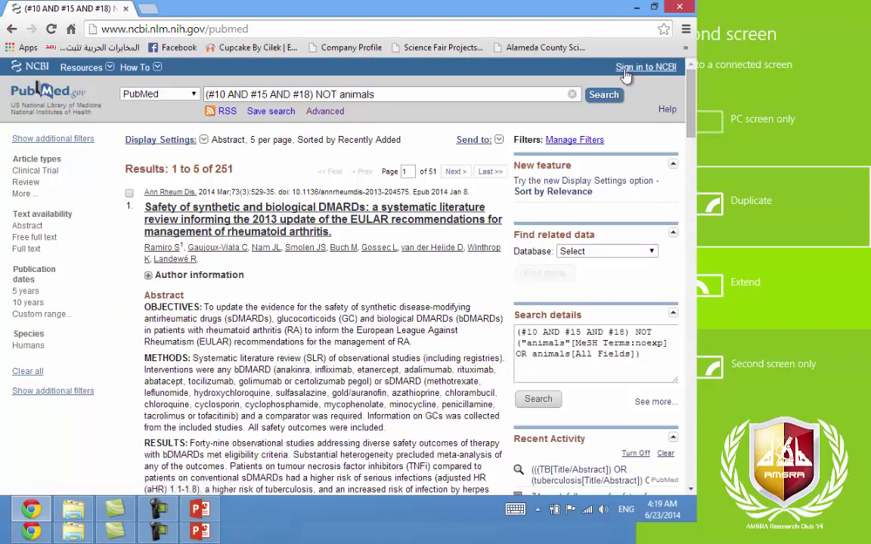
Select the first two results, on DMARD safety and on biological agents and leprosy, and send them to the Clipboard
{"action": "left_click", "coordinate": [497, 140]}
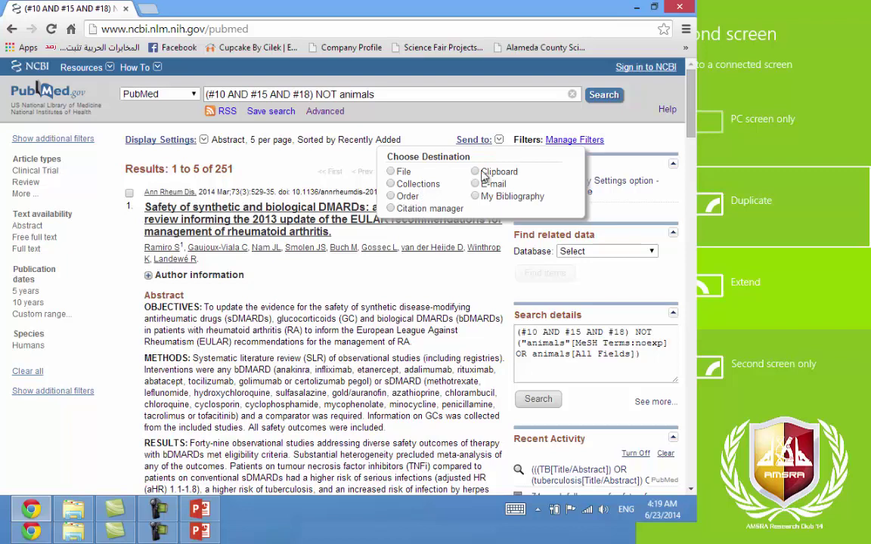
{"action": "left_click", "coordinate": [128, 193]}
{"action": "scroll", "coordinate": [129, 227], "scroll_direction": "down", "scroll_amount": 5}
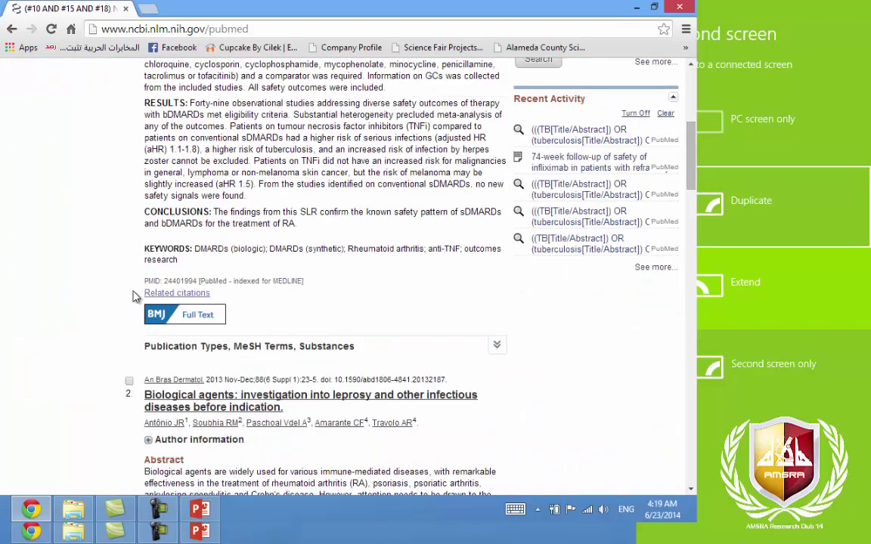
{"action": "scroll", "coordinate": [151, 342], "scroll_direction": "up", "scroll_amount": 5}
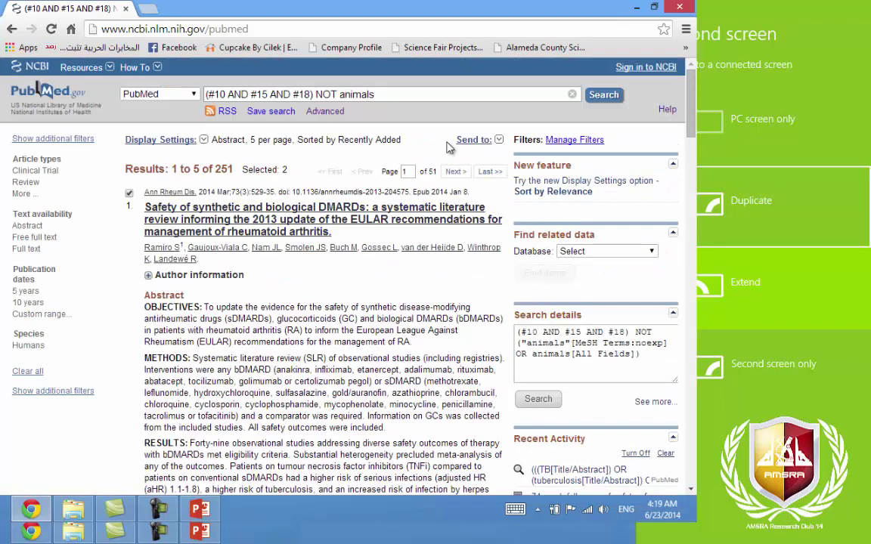
{"action": "left_click", "coordinate": [478, 140]}
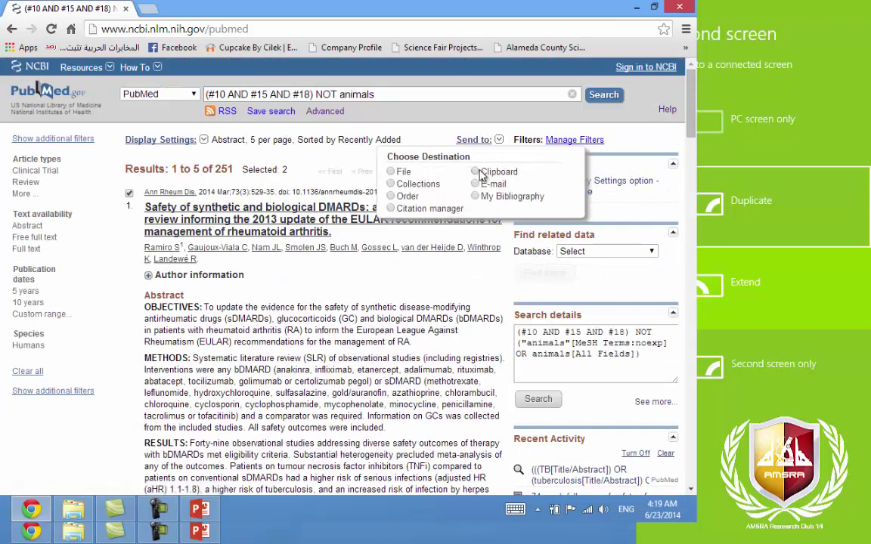
{"action": "left_click", "coordinate": [480, 173]}
{"action": "left_click", "coordinate": [427, 255]}
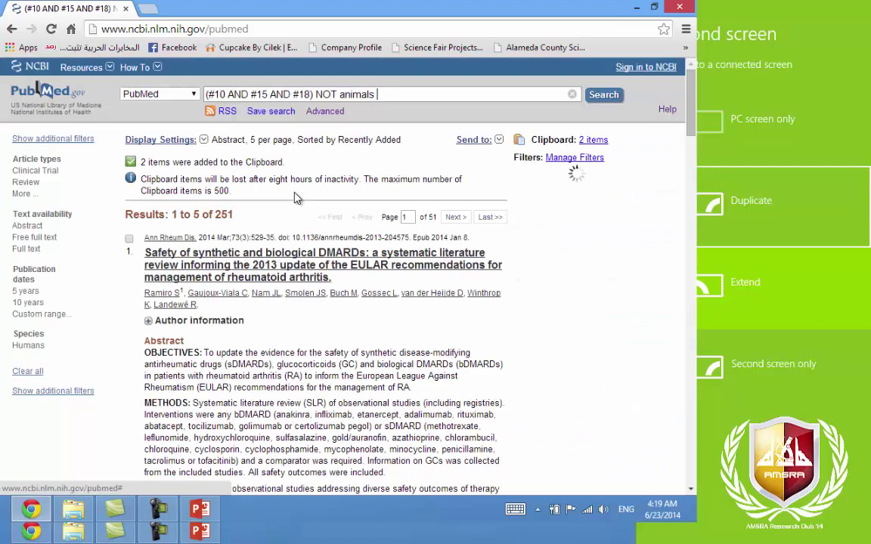
Open the PubMed Clipboard and apply the Summary format sorted by Recently Added to its citations
{"action": "left_click", "coordinate": [532, 136]}
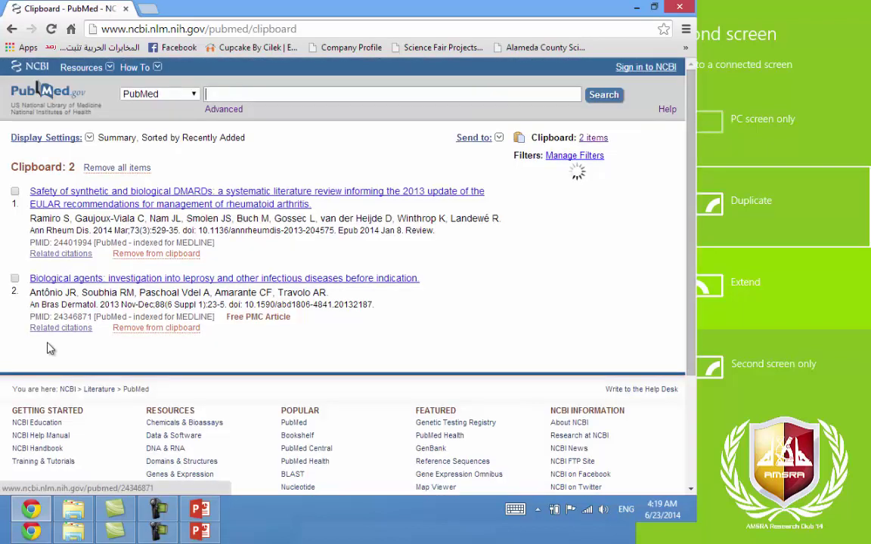
{"action": "left_click", "coordinate": [81, 137]}
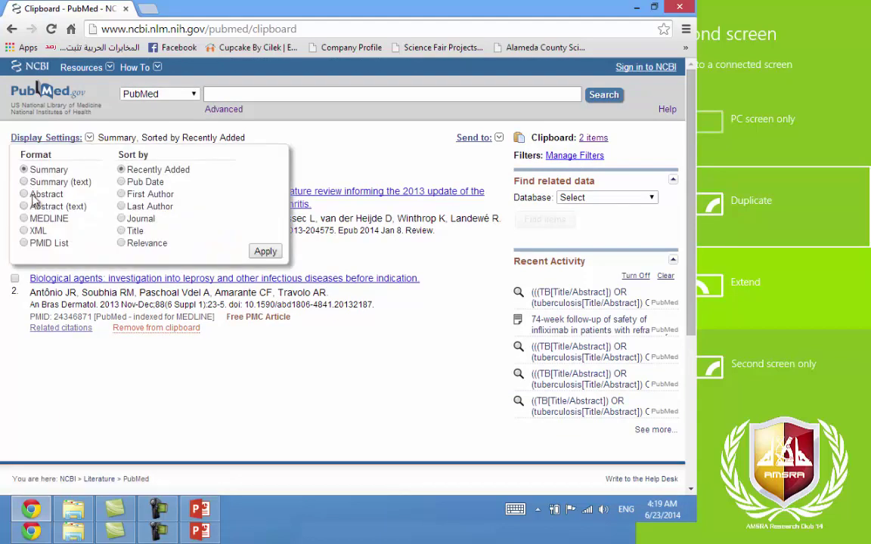
{"action": "left_click", "coordinate": [257, 251]}
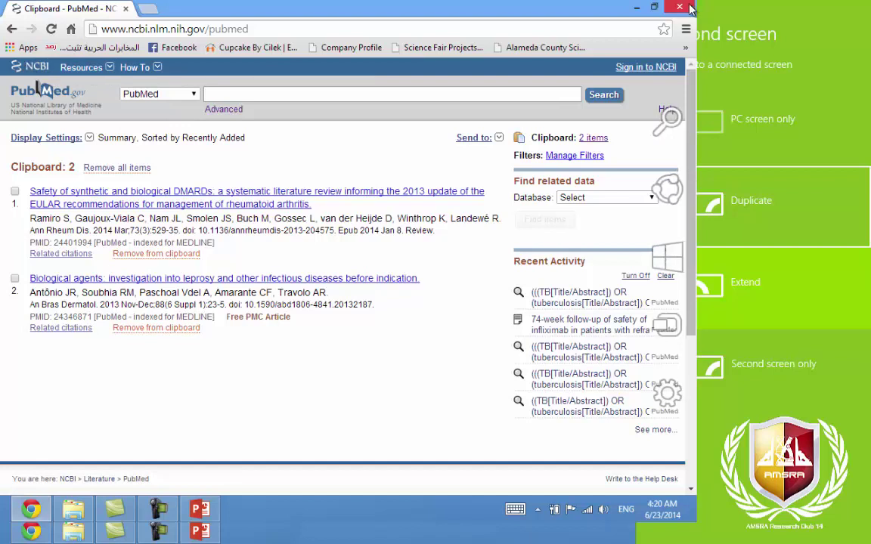
Switch to PowerPoint, start the slide show from slide 42 and reveal the search strategy notes over the concept table
{"action": "left_click", "coordinate": [199, 511]}
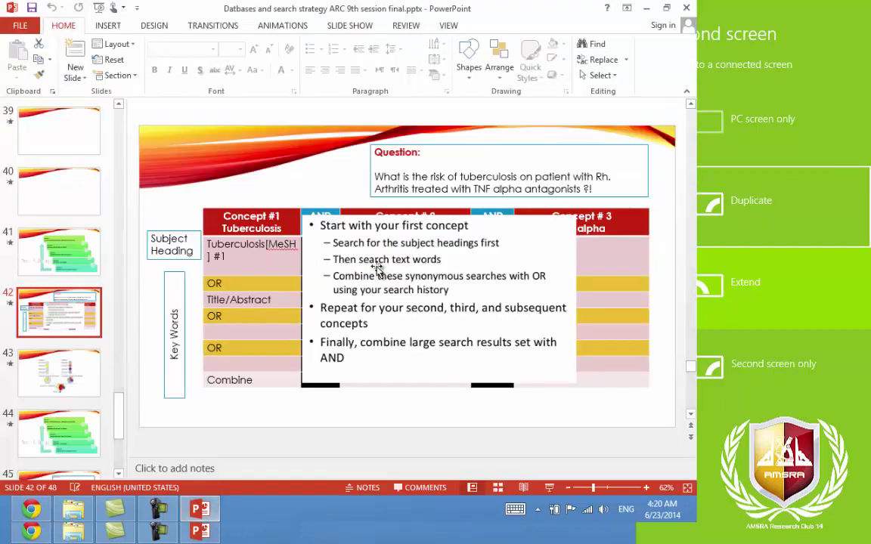
{"action": "left_click", "coordinate": [548, 487]}
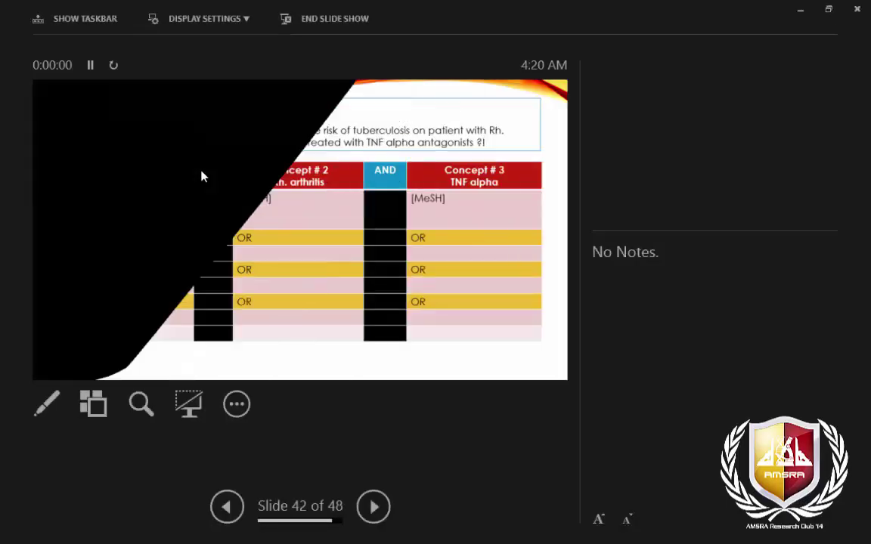
{"action": "left_click", "coordinate": [203, 174]}
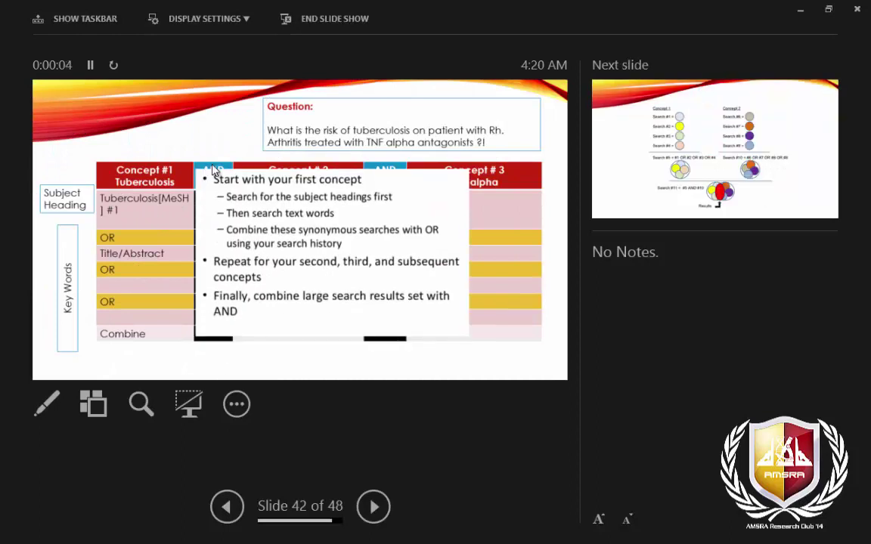
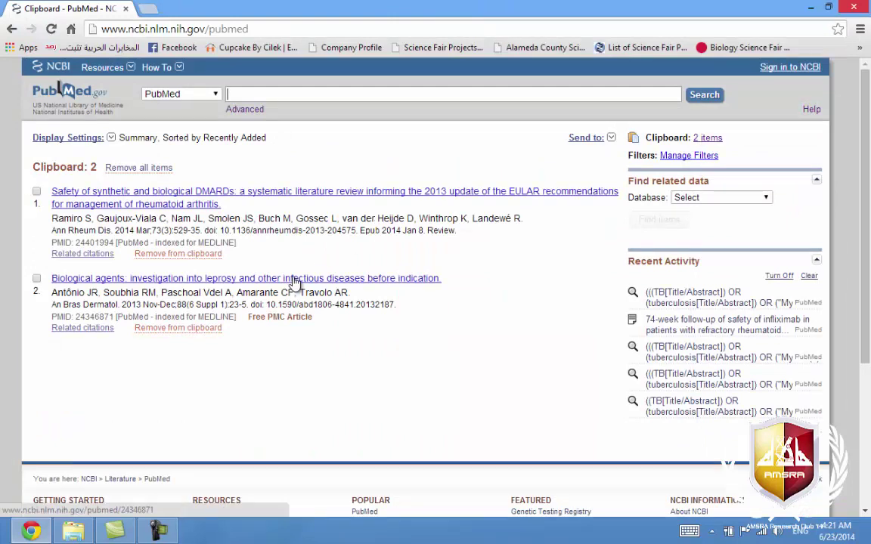
Set the second-screen projection mode to Duplicate
{"action": "key", "text": "super+p"}
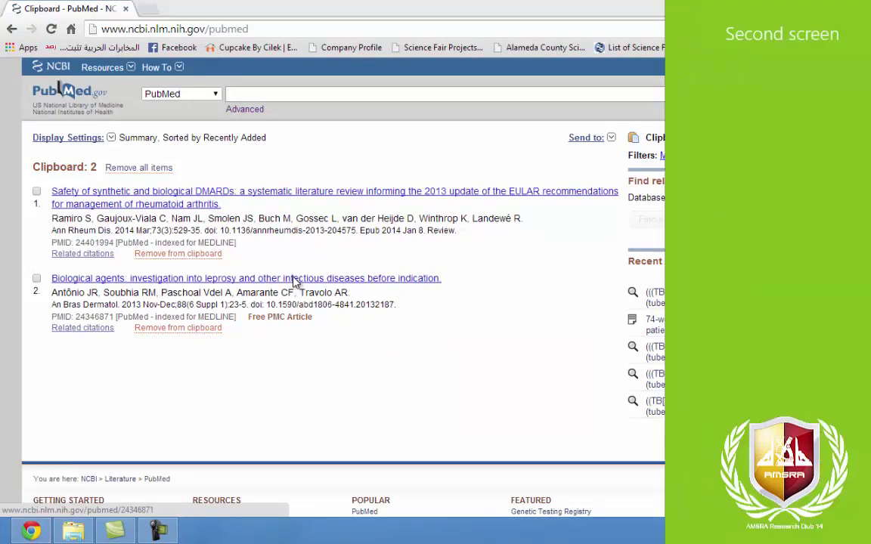
{"action": "key", "text": "Up"}
{"action": "key", "text": "Return"}
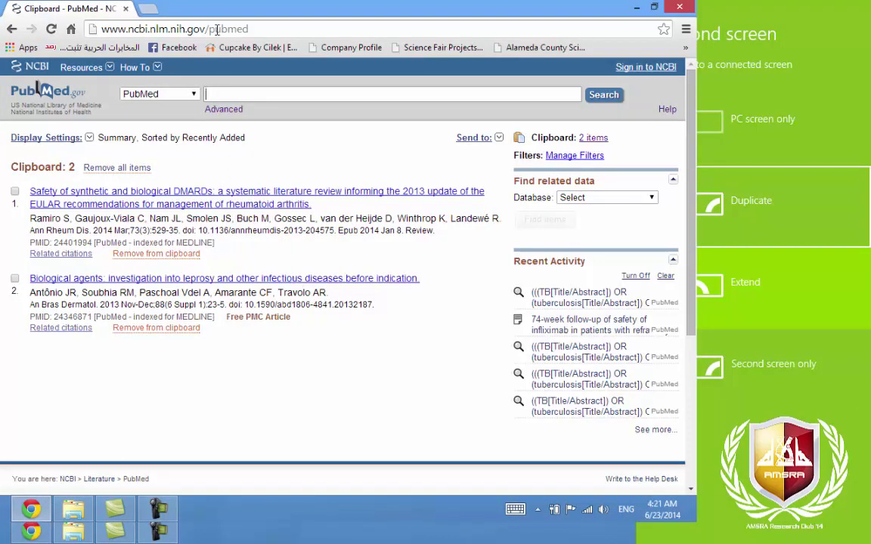
Search Google for "cochrane" and open The Cochrane Collaboration website from the results
{"action": "left_click", "coordinate": [194, 27]}
{"action": "type", "text": "co"}
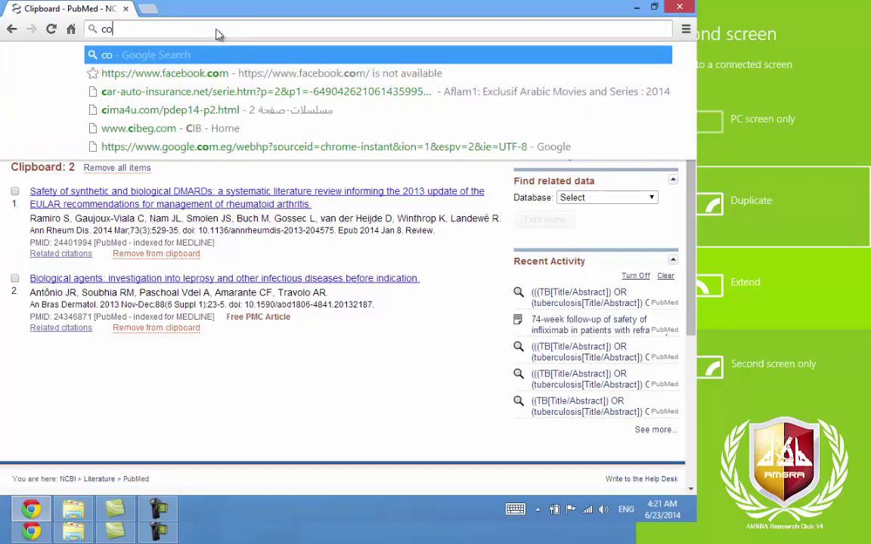
{"action": "type", "text": "chrane"}
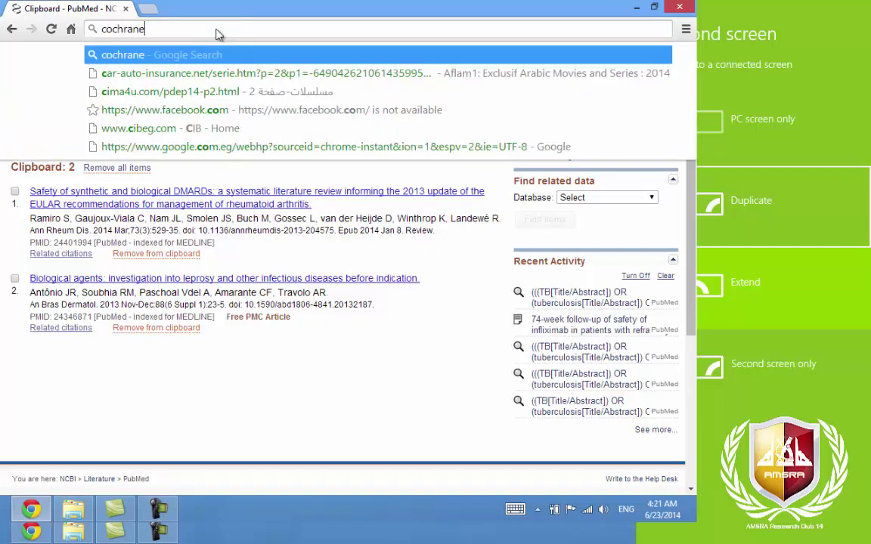
{"action": "key", "text": "Return"}
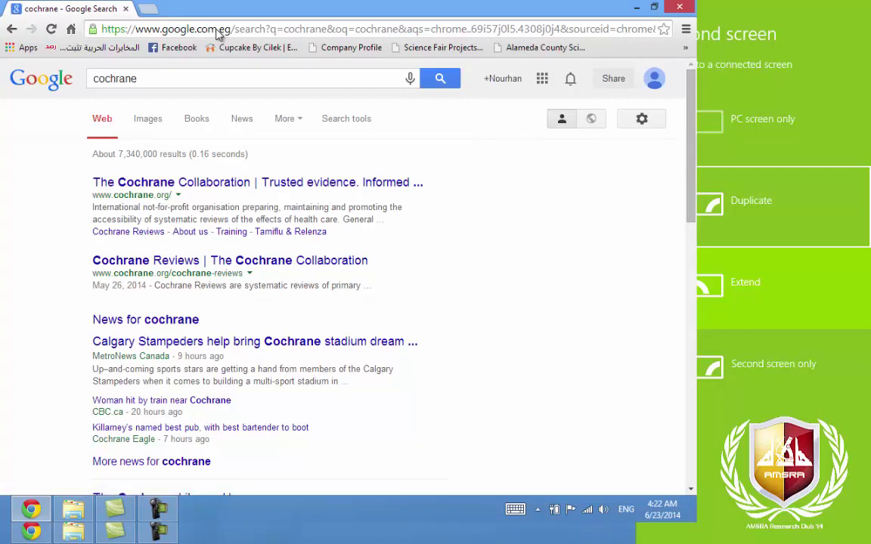
{"action": "left_click", "coordinate": [171, 180]}
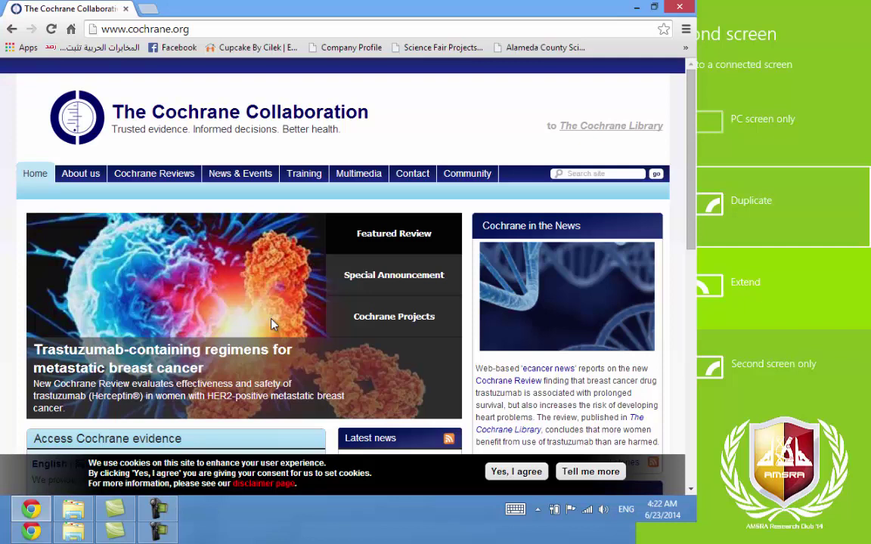
Look over the Cochrane Collaboration home page and open The Cochrane Library from it
{"action": "scroll", "coordinate": [273, 324], "scroll_direction": "down", "scroll_amount": 1}
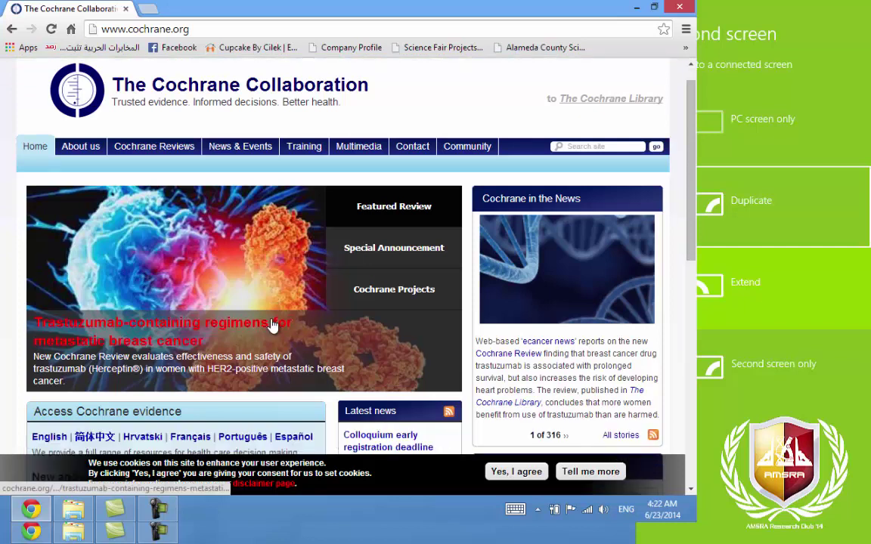
{"action": "scroll", "coordinate": [274, 324], "scroll_direction": "down", "scroll_amount": 3}
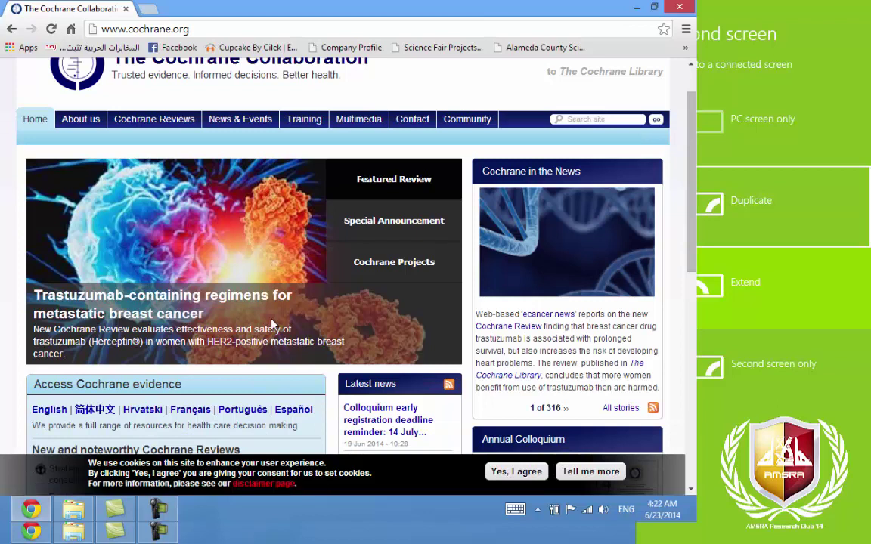
{"action": "scroll", "coordinate": [274, 325], "scroll_direction": "up", "scroll_amount": 4}
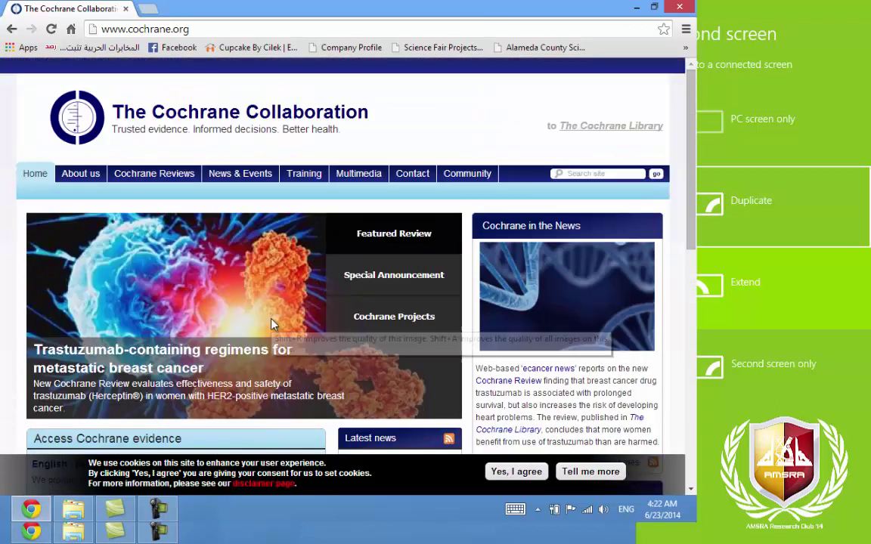
{"action": "left_click", "coordinate": [605, 132]}
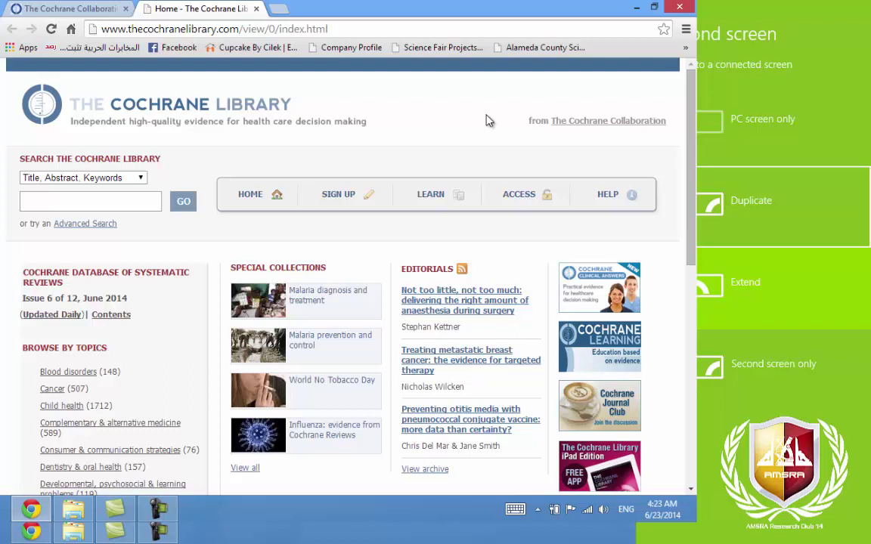
Look over the Cochrane Library's topics and collections and open its Advanced Search page
{"action": "scroll", "coordinate": [487, 121], "scroll_direction": "down", "scroll_amount": 3}
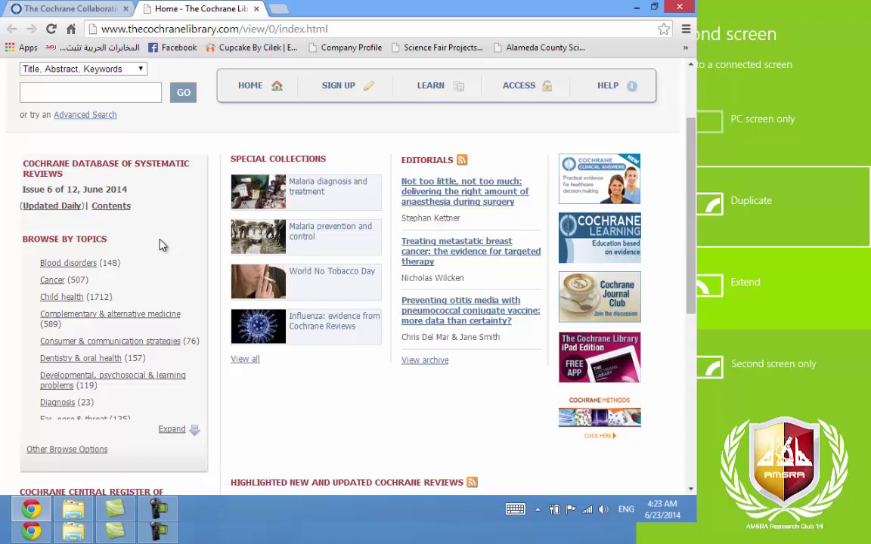
{"action": "scroll", "coordinate": [161, 245], "scroll_direction": "down", "scroll_amount": 1}
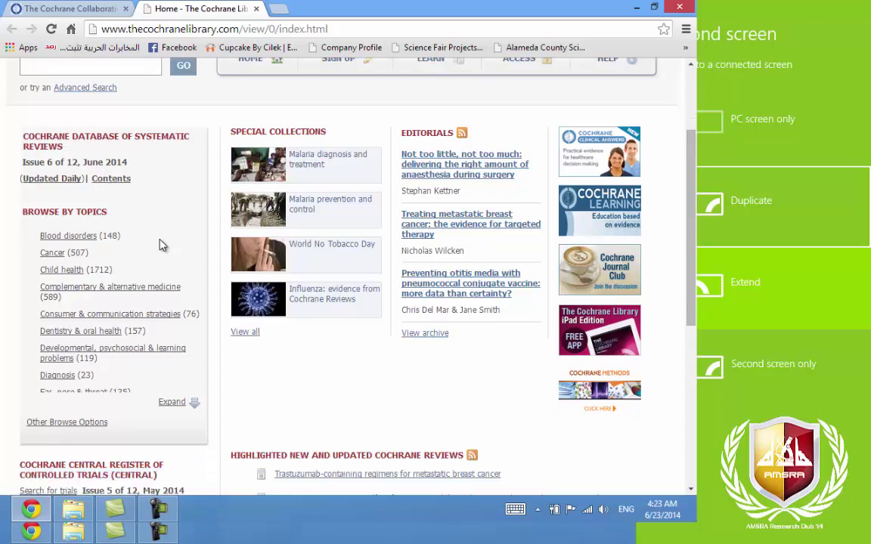
{"action": "scroll", "coordinate": [161, 245], "scroll_direction": "up", "scroll_amount": 3}
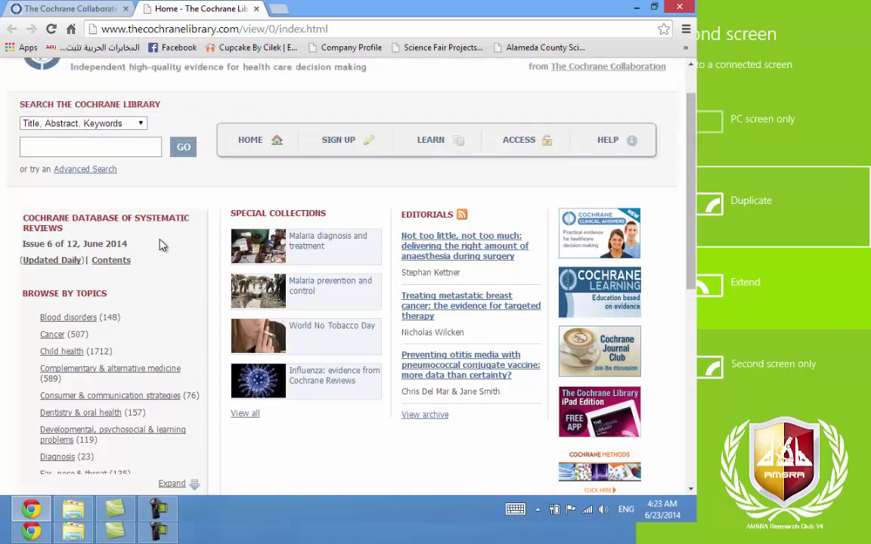
{"action": "left_click", "coordinate": [94, 177]}
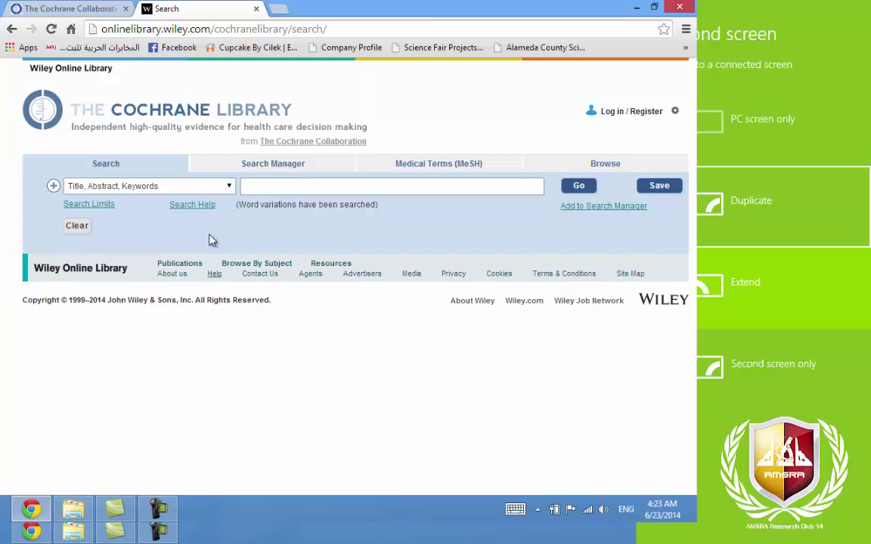
Switch to File Explorer, open "Datbases and search strategy ARC 9th session final.pptx" in PowerPoint and show slide 45 with the zinc lozenges question
{"action": "mouse_move", "coordinate": [72, 514]}
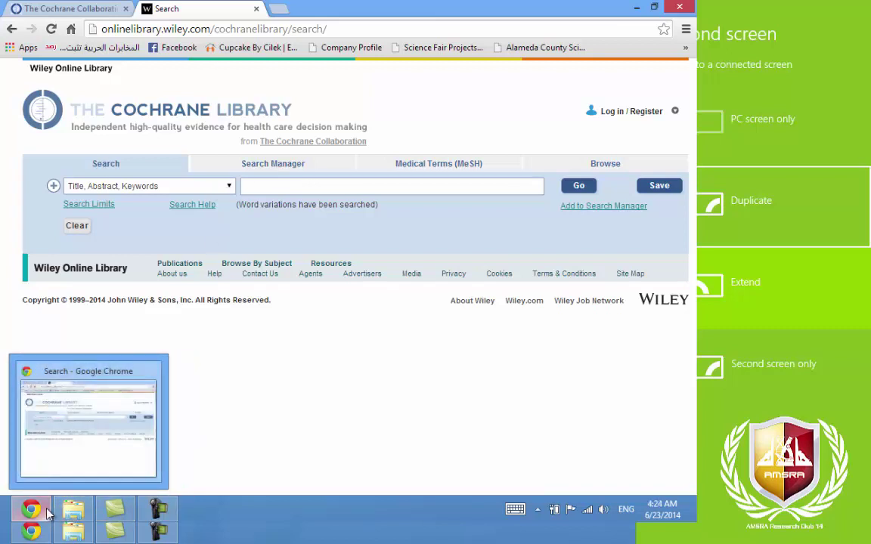
{"action": "left_click", "coordinate": [72, 511]}
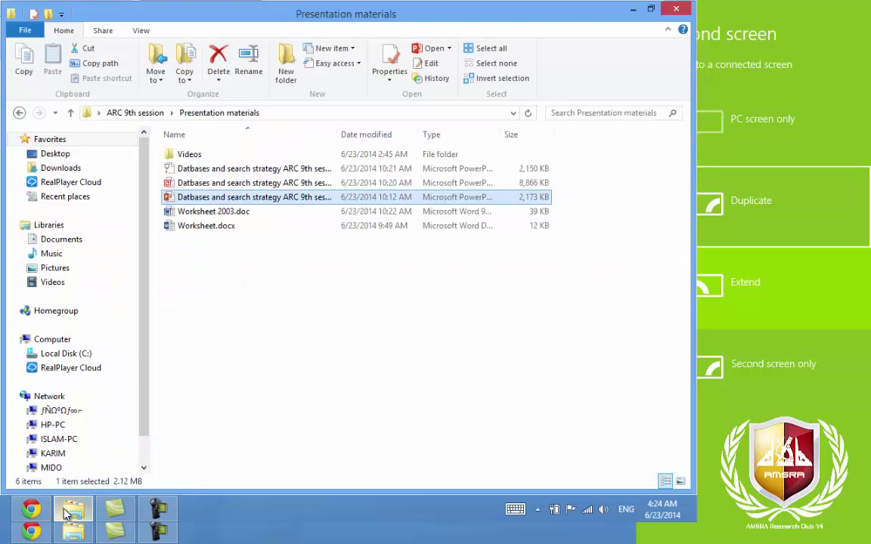
{"action": "double_click", "coordinate": [201, 197]}
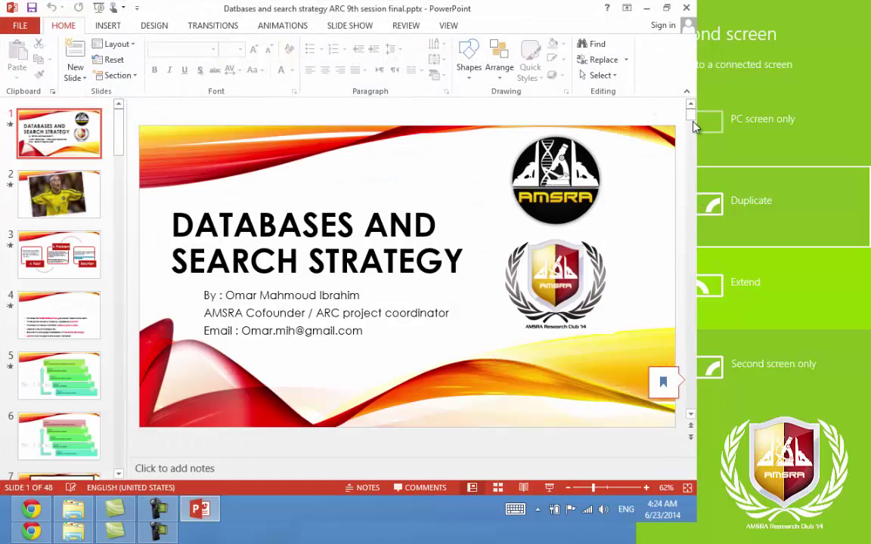
{"action": "left_click_drag", "start_coordinate": [693, 122], "coordinate": [692, 383]}
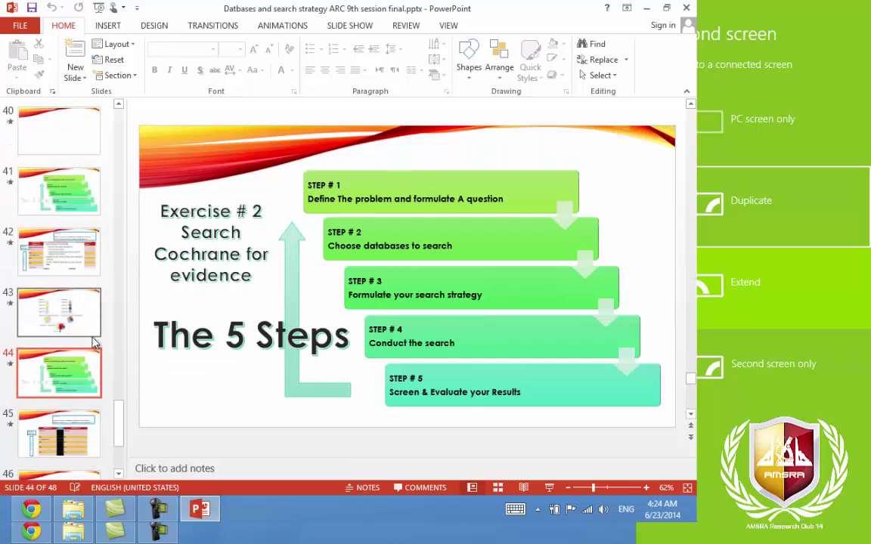
{"action": "left_click", "coordinate": [82, 421]}
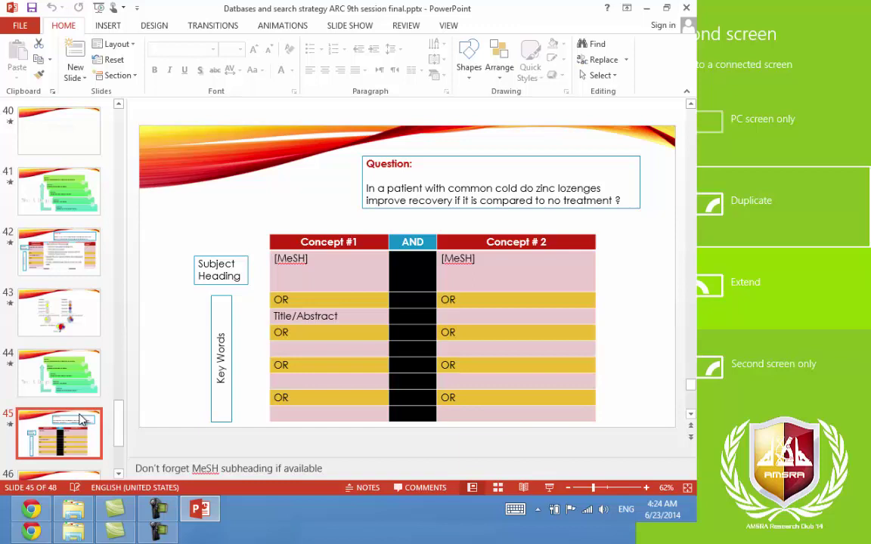
{"action": "key", "text": "Down"}
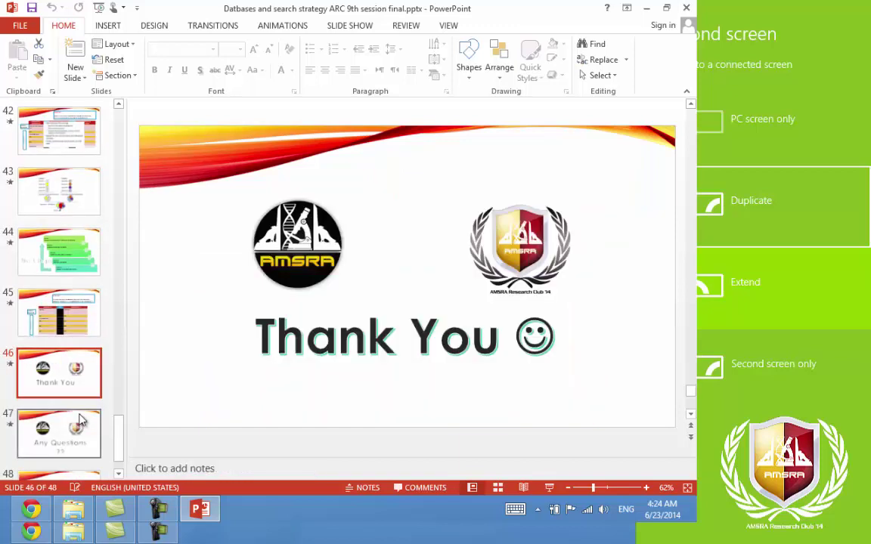
{"action": "key", "text": "Up"}
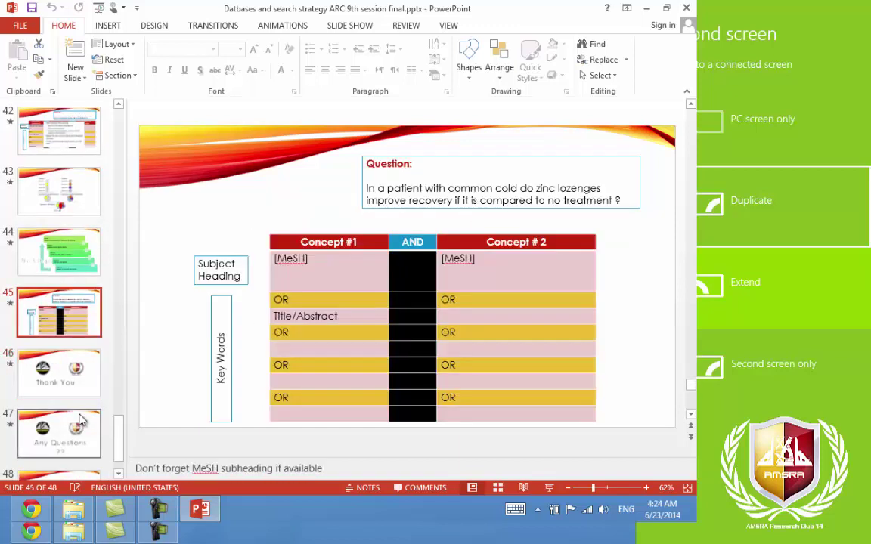
Switch back to Chrome and look up the MeSH term "zinc" in the Cochrane Library's medical terms search
{"action": "left_click", "coordinate": [44, 517]}
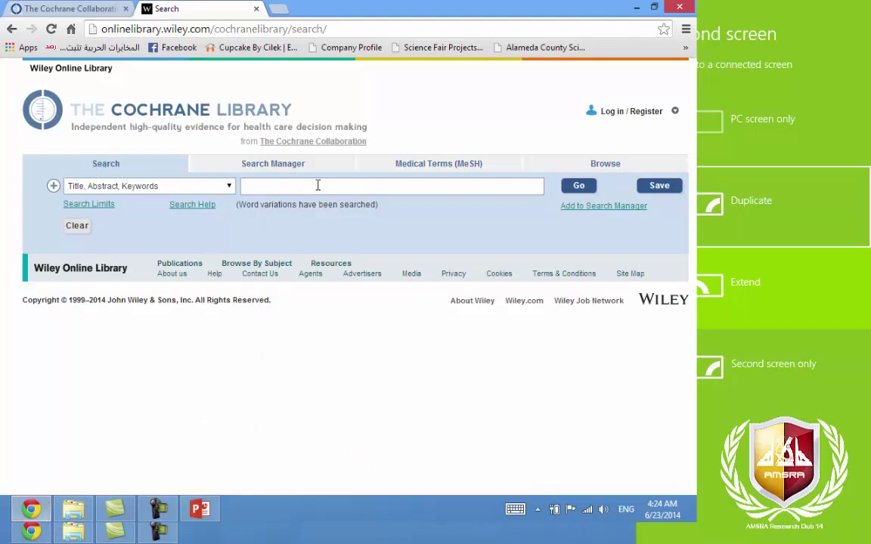
{"action": "left_click", "coordinate": [407, 172]}
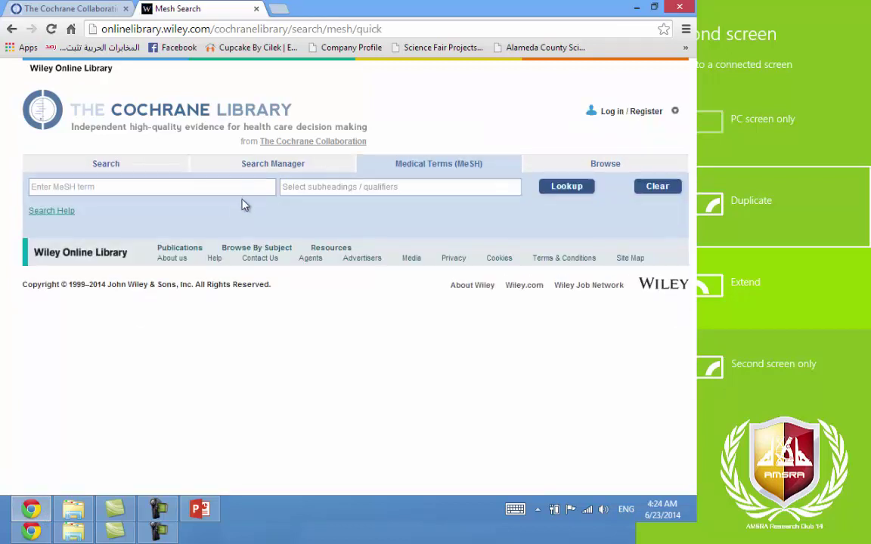
{"action": "type", "text": "zinc"}
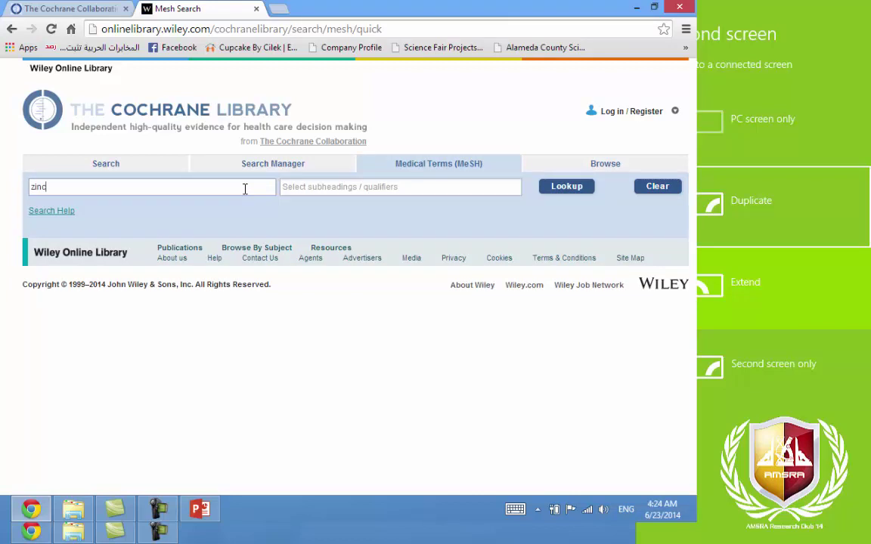
{"action": "key", "text": "Return"}
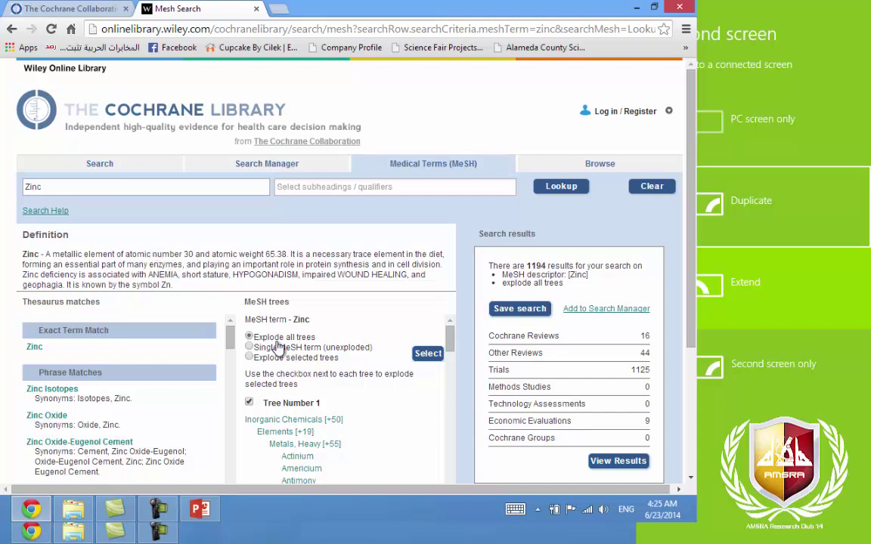
Examine the MeSH trees for Zinc and add the search exploding all trees to the Search Manager
{"action": "scroll", "coordinate": [276, 346], "scroll_direction": "down", "scroll_amount": 3}
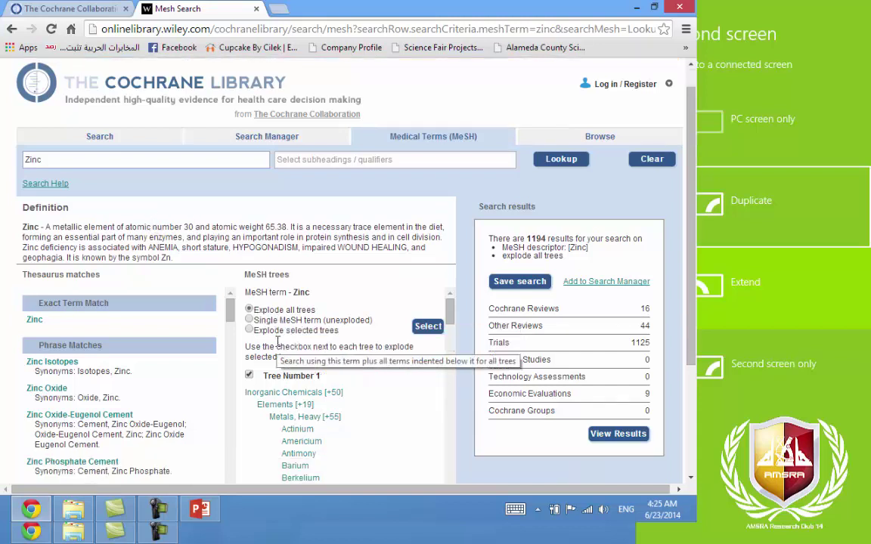
{"action": "scroll", "coordinate": [277, 347], "scroll_direction": "down", "scroll_amount": 1}
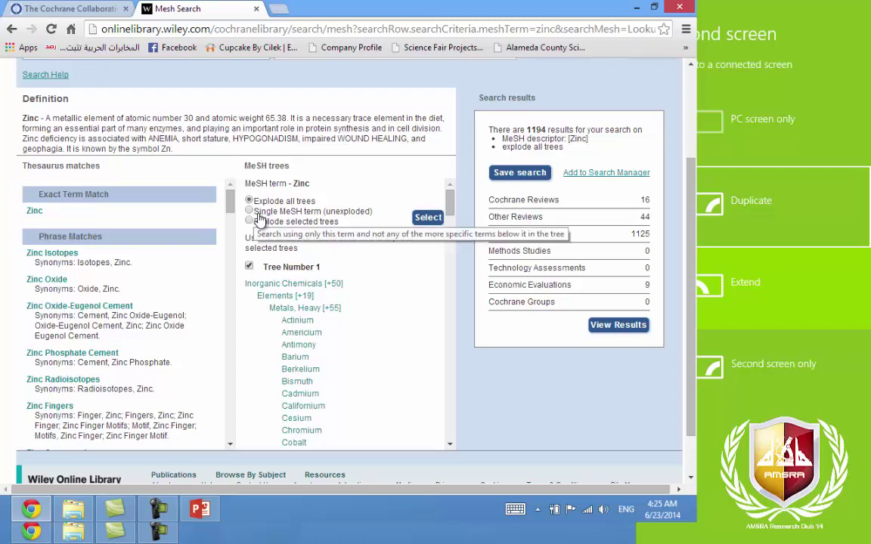
{"action": "scroll", "coordinate": [259, 218], "scroll_direction": "down", "scroll_amount": 1}
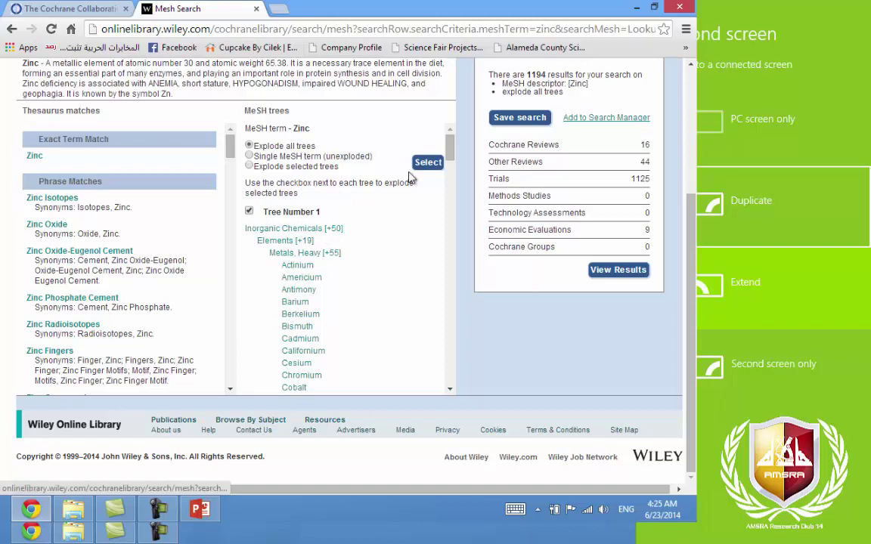
{"action": "left_click_drag", "start_coordinate": [452, 151], "coordinate": [449, 206]}
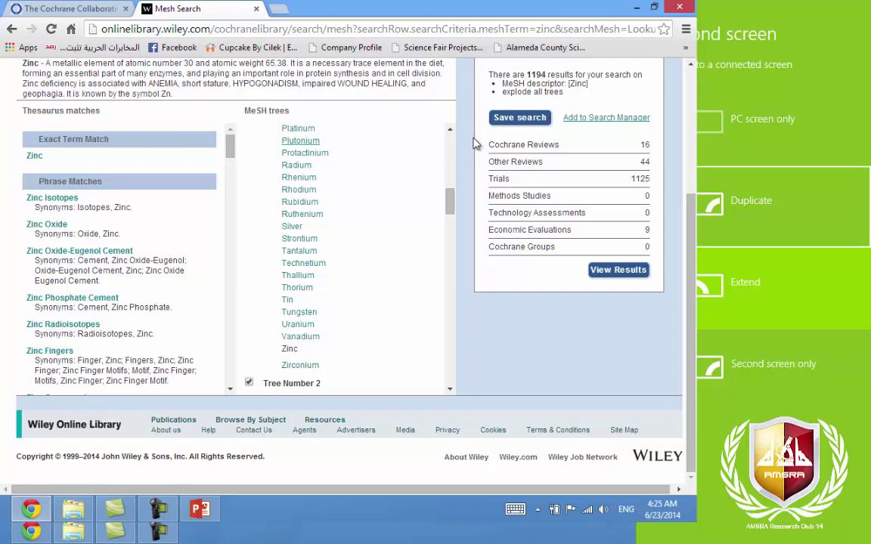
{"action": "left_click", "coordinate": [588, 121]}
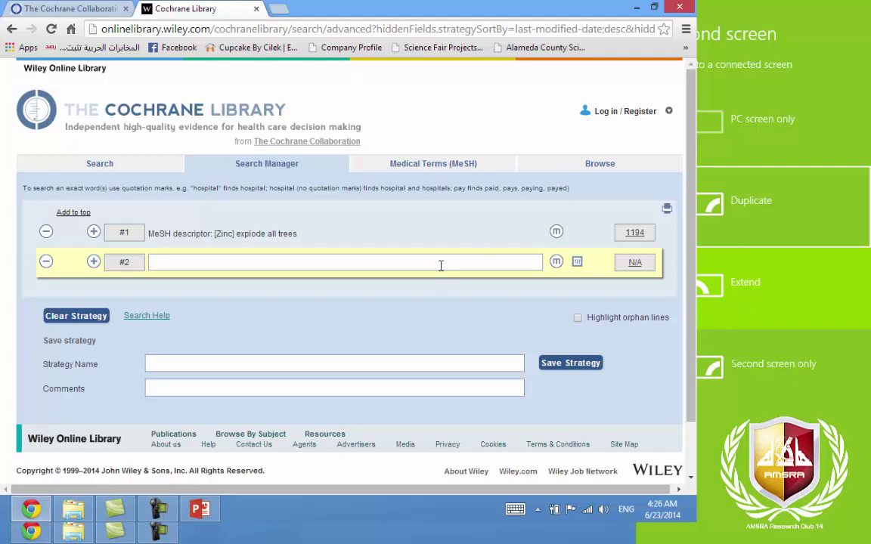
Enter "zn" as search line #2, run it and open its results
{"action": "type", "text": "zn"}
{"action": "left_click", "coordinate": [626, 266]}
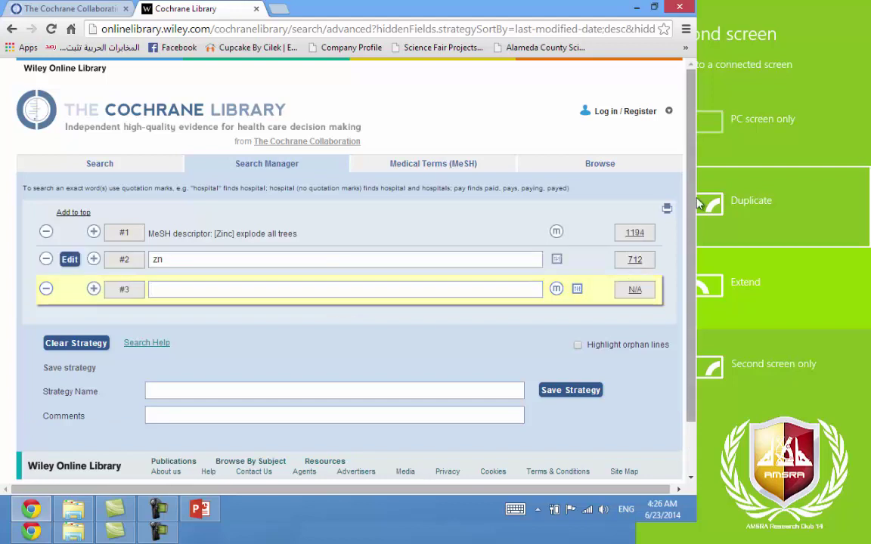
{"action": "scroll", "coordinate": [690, 227], "scroll_direction": "down", "scroll_amount": 2}
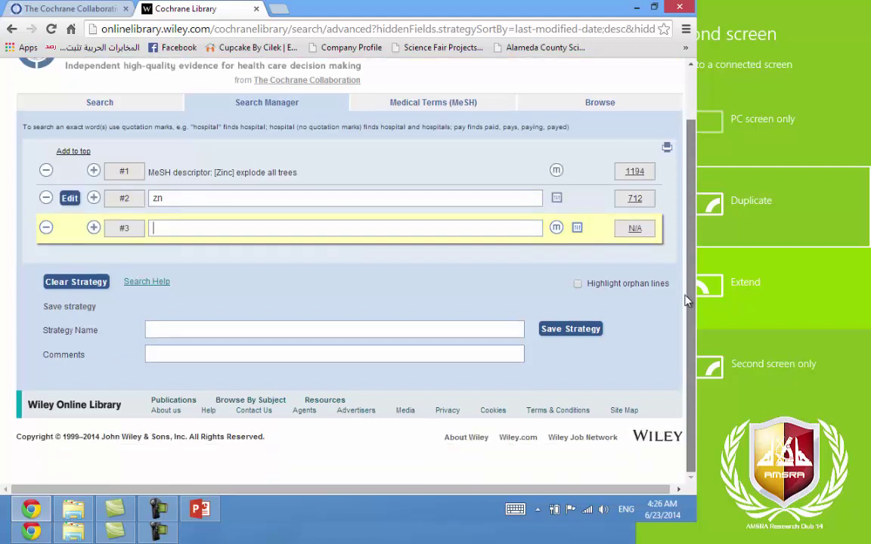
{"action": "left_click", "coordinate": [636, 201]}
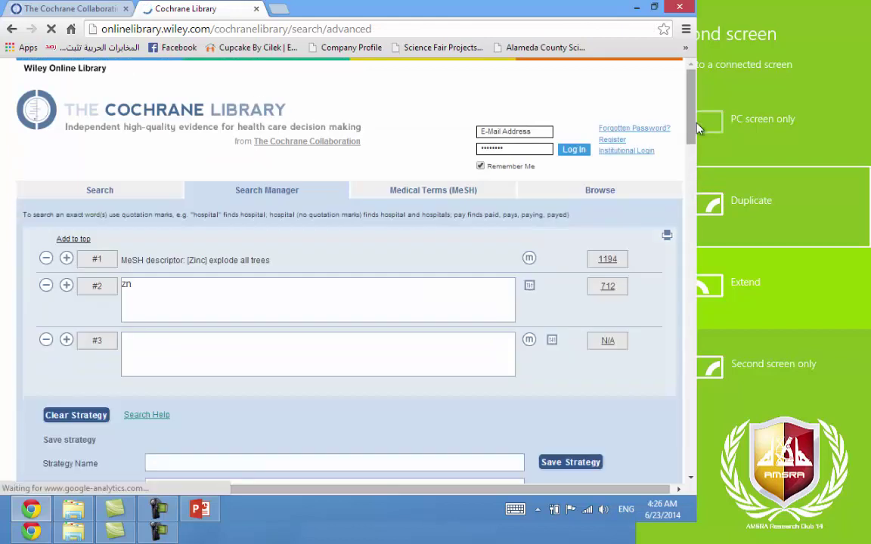
Enter "#2 or #1" as search line #3, run it and open its results
{"action": "mouse_move", "coordinate": [697, 129]}
{"action": "left_mouse_down"}
{"action": "mouse_move", "coordinate": [694, 199]}
{"action": "mouse_move", "coordinate": [694, 132]}
{"action": "left_mouse_up"}
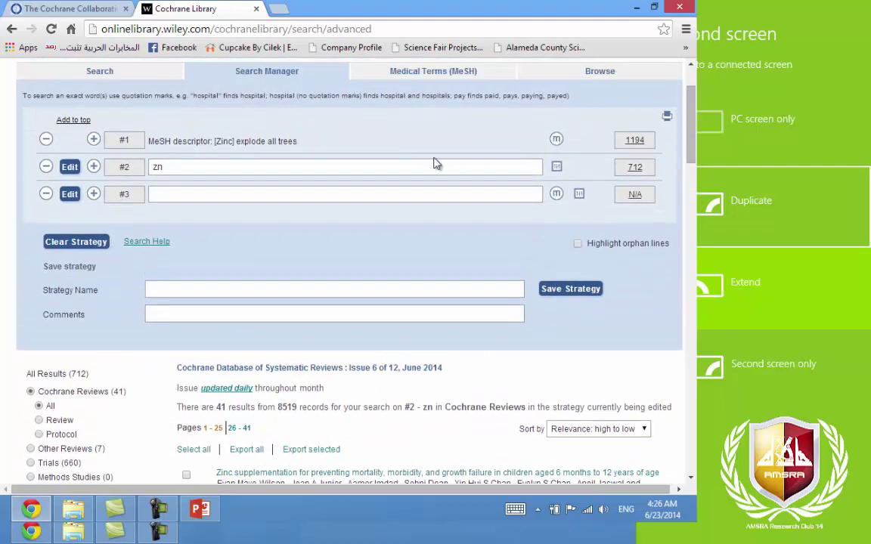
{"action": "left_click", "coordinate": [420, 193]}
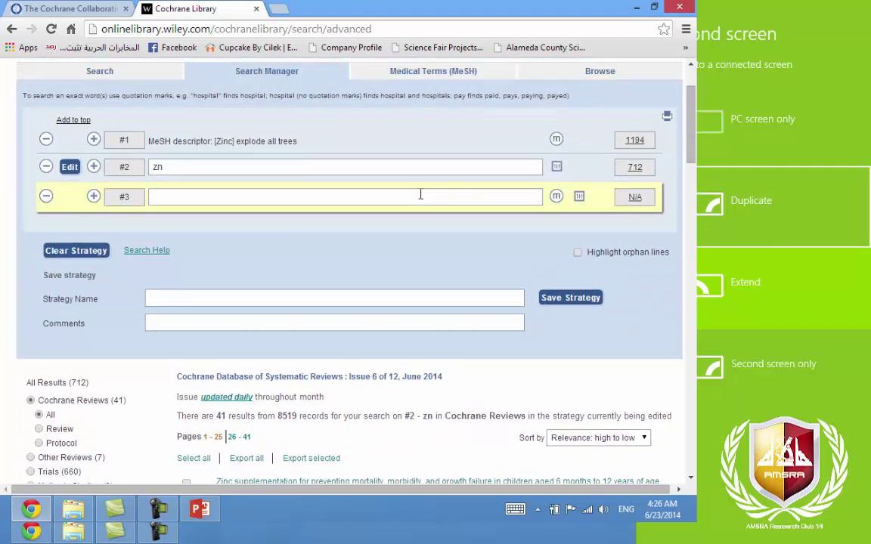
{"action": "type", "text": "#2"}
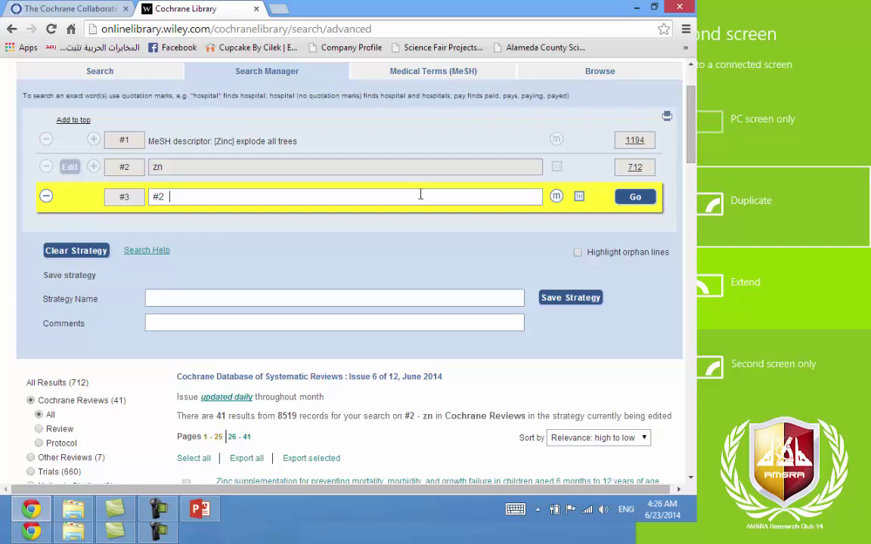
{"action": "type", "text": "OR #1"}
{"action": "key", "text": "Left"}
{"action": "key", "text": "Left"}
{"action": "key", "text": "Left"}
{"action": "key", "text": "Left"}
{"action": "key", "text": "Left"}
{"action": "key", "text": "BackSpace"}
{"action": "left_click", "coordinate": [630, 197]}
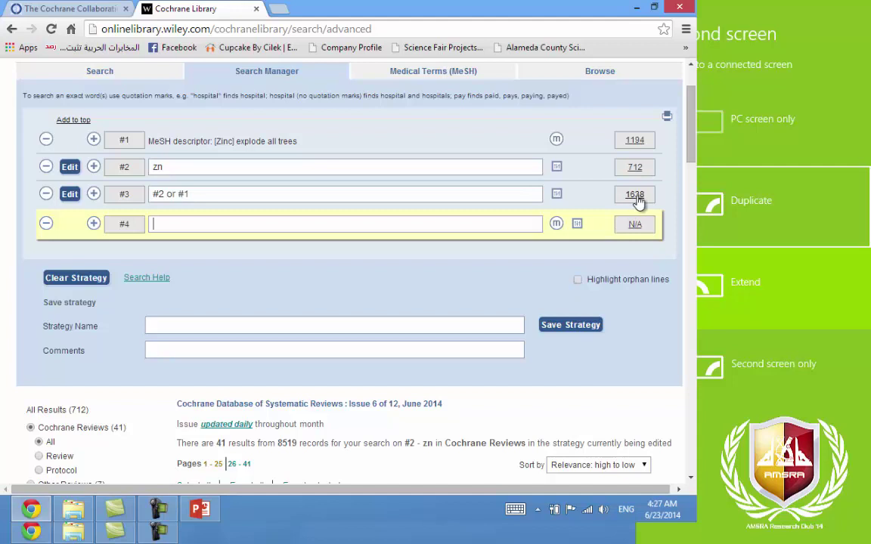
{"action": "left_click", "coordinate": [637, 198]}
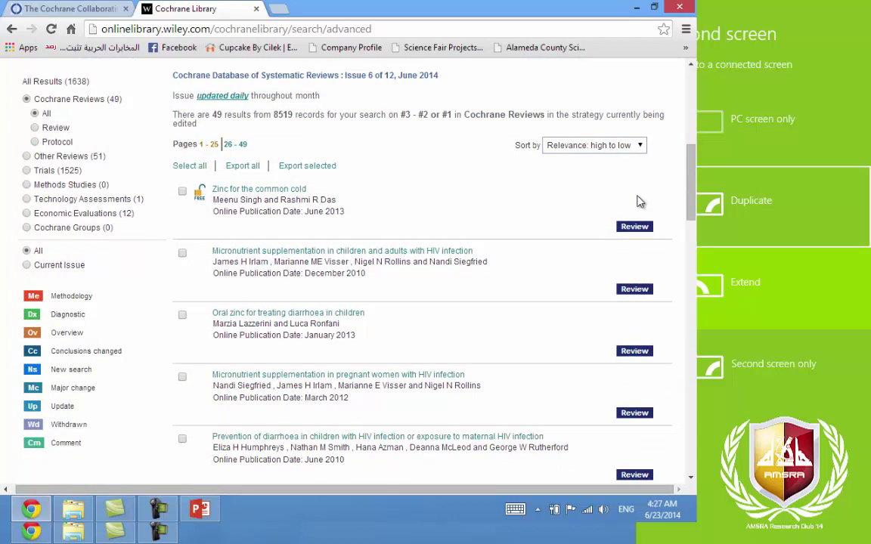
Look up "colds" in the Cochrane Library's medical terms (MeSH) search
{"action": "scroll", "coordinate": [637, 201], "scroll_direction": "up", "scroll_amount": 4}
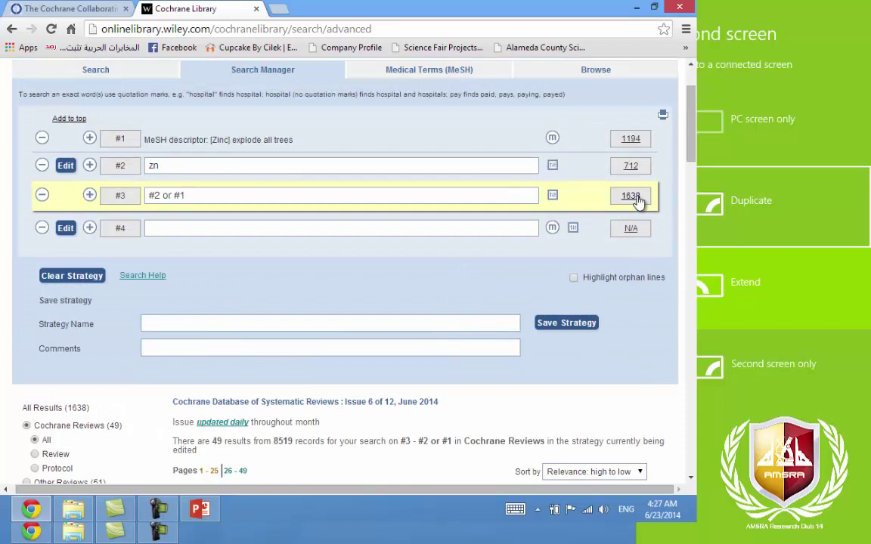
{"action": "left_click", "coordinate": [485, 77]}
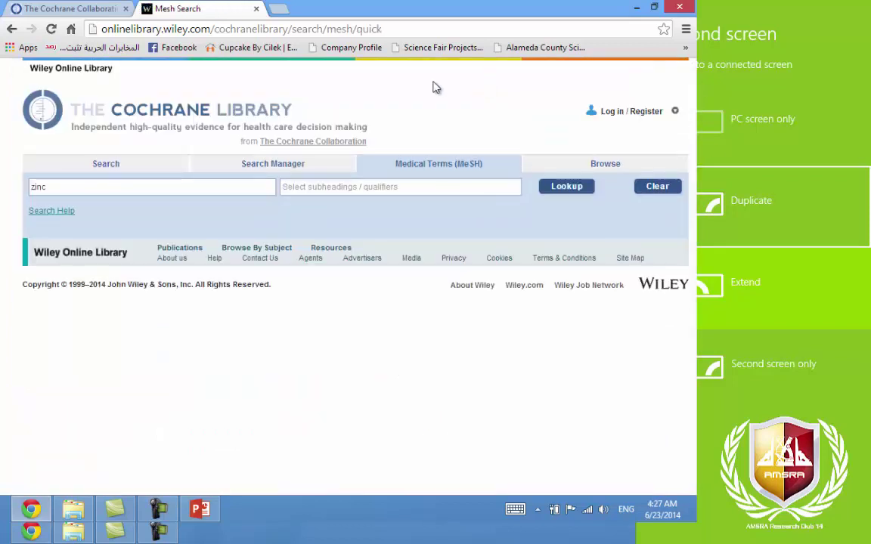
{"action": "double_click", "coordinate": [228, 189]}
{"action": "type", "text": "common col"}
{"action": "triple_click", "coordinate": [229, 189]}
{"action": "type", "text": "colds"}
{"action": "key", "text": "Return"}
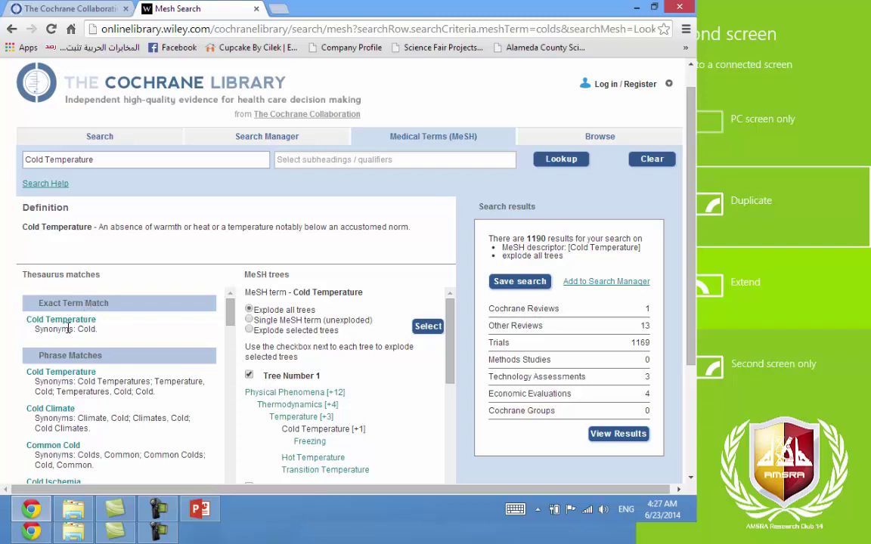
Choose Common Cold from the phrase matches and add its search exploding all trees to the Search Manager
{"action": "scroll", "coordinate": [69, 330], "scroll_direction": "down", "scroll_amount": 1}
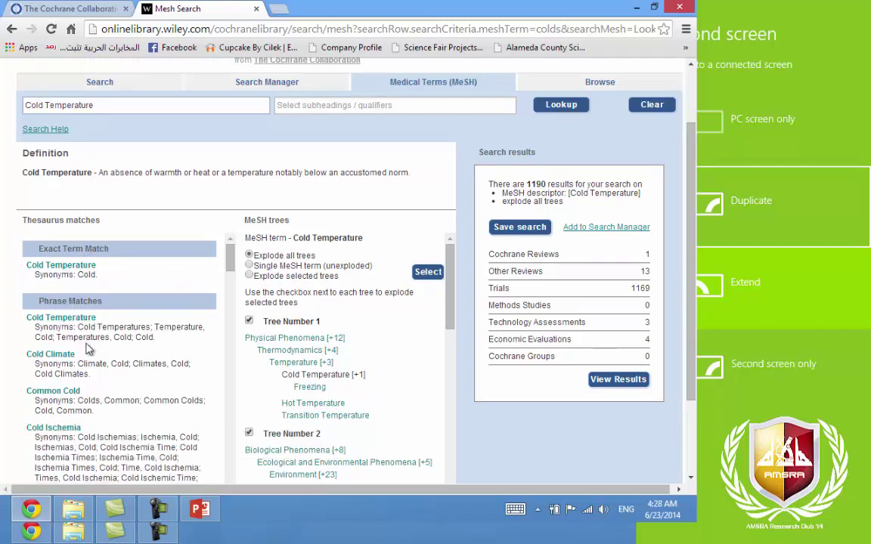
{"action": "left_click", "coordinate": [72, 394]}
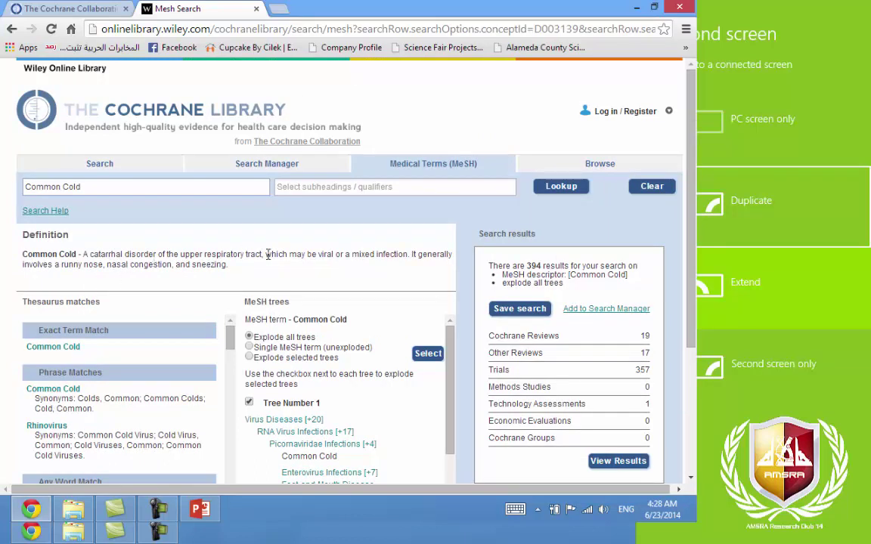
{"action": "left_click", "coordinate": [599, 311]}
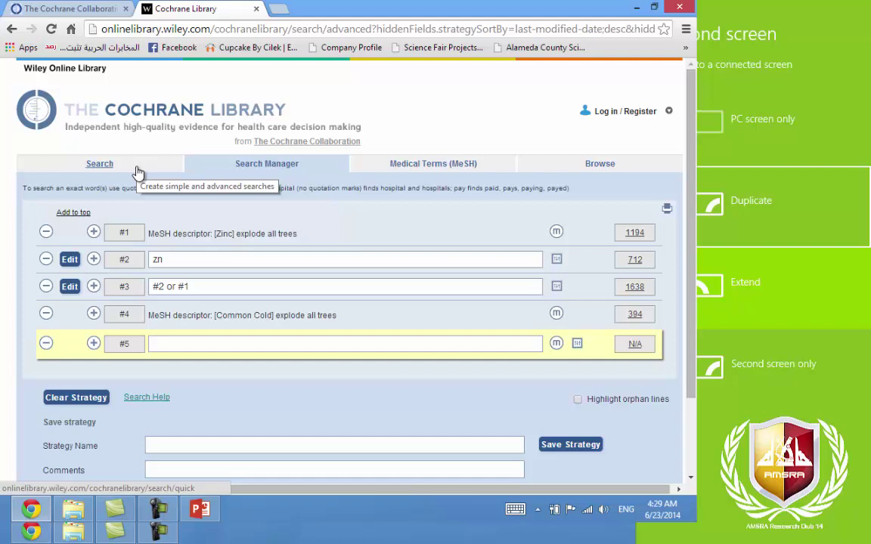
Enter "#3 and #4" as search line #5, run it and show its results
{"action": "type", "text": "#"}
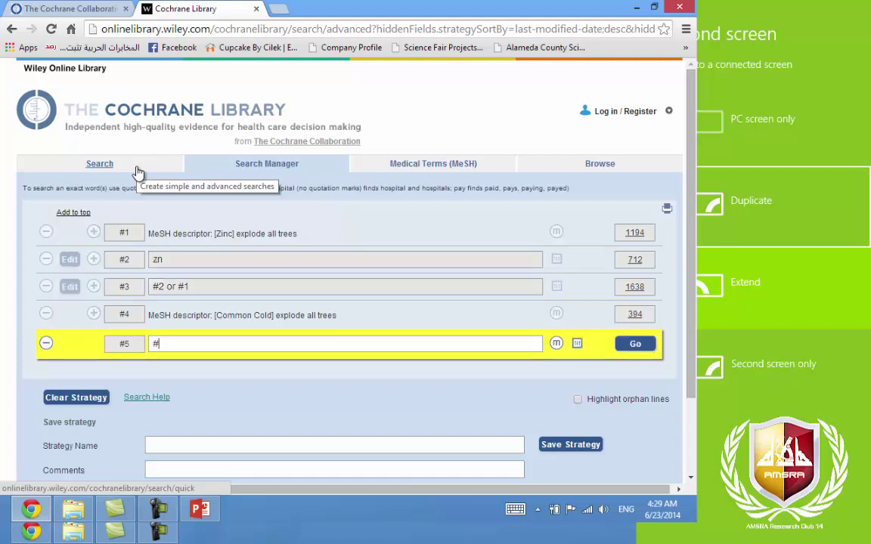
{"action": "type", "text": "3 AND #4"}
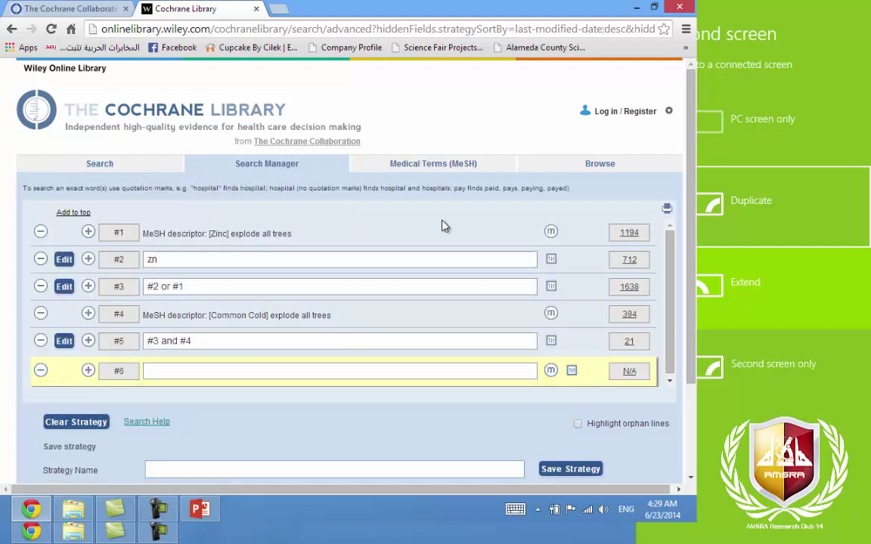
{"action": "left_click", "coordinate": [620, 346]}
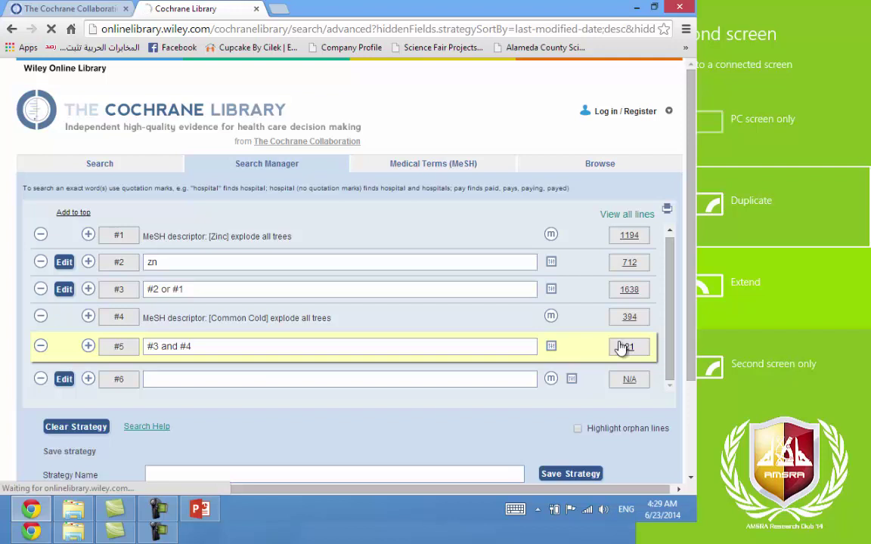
{"action": "scroll", "coordinate": [620, 347], "scroll_direction": "down", "scroll_amount": 3}
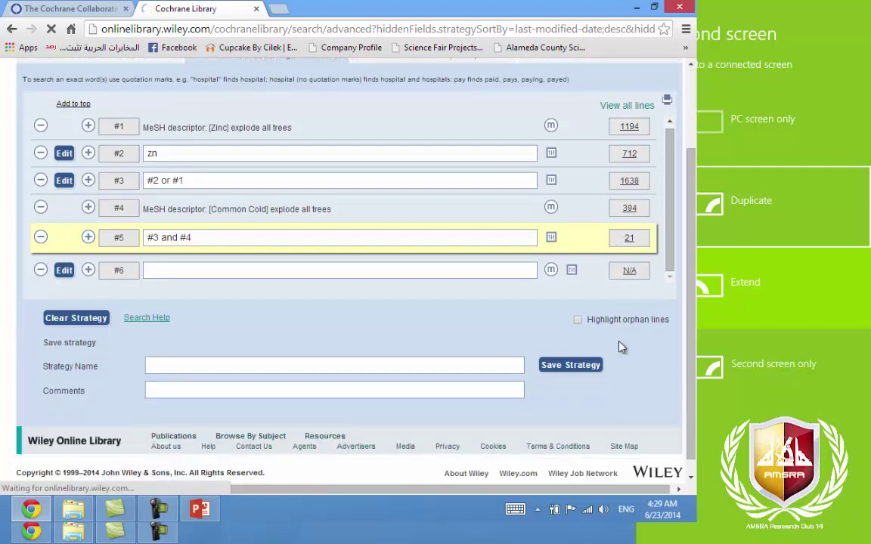
{"action": "scroll", "coordinate": [620, 346], "scroll_direction": "down", "scroll_amount": 5}
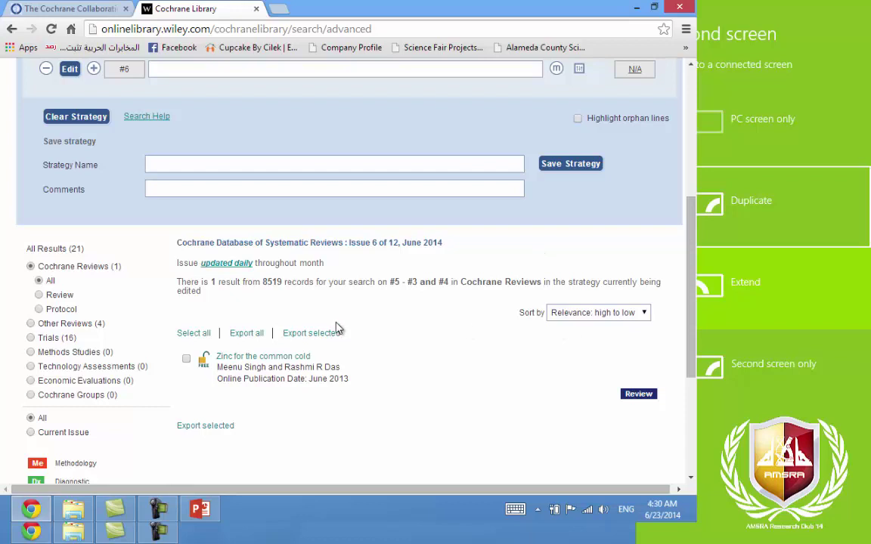
Open the review "Zinc for the common cold" and browse its full PDF to page 45
{"action": "left_click", "coordinate": [305, 365]}
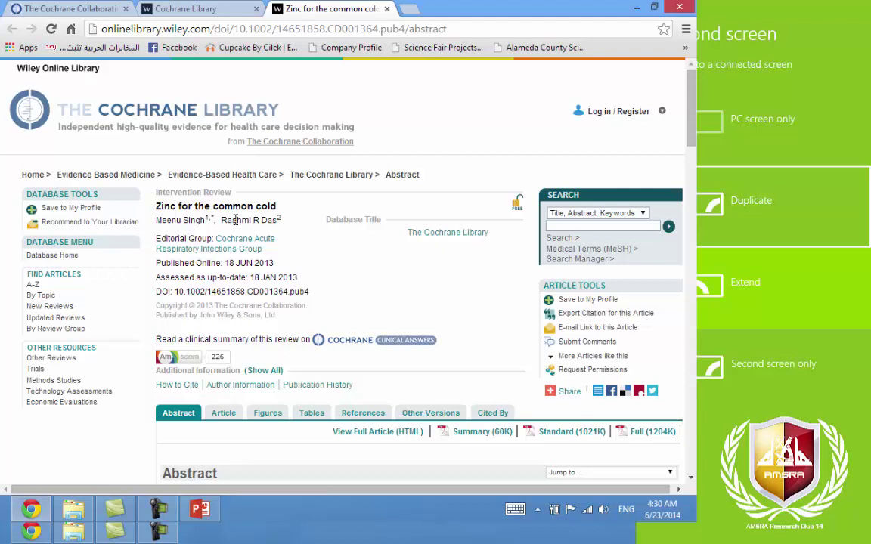
{"action": "scroll", "coordinate": [236, 220], "scroll_direction": "down", "scroll_amount": 1}
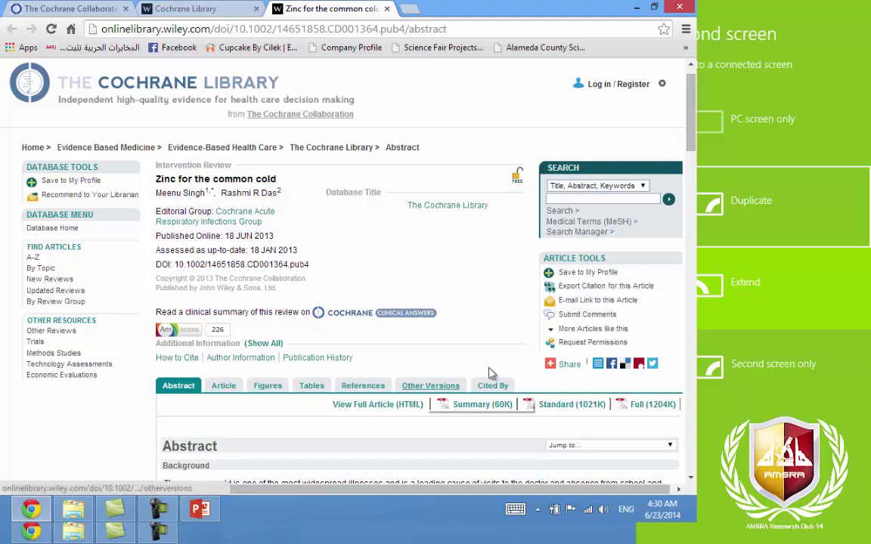
{"action": "left_click", "coordinate": [628, 406]}
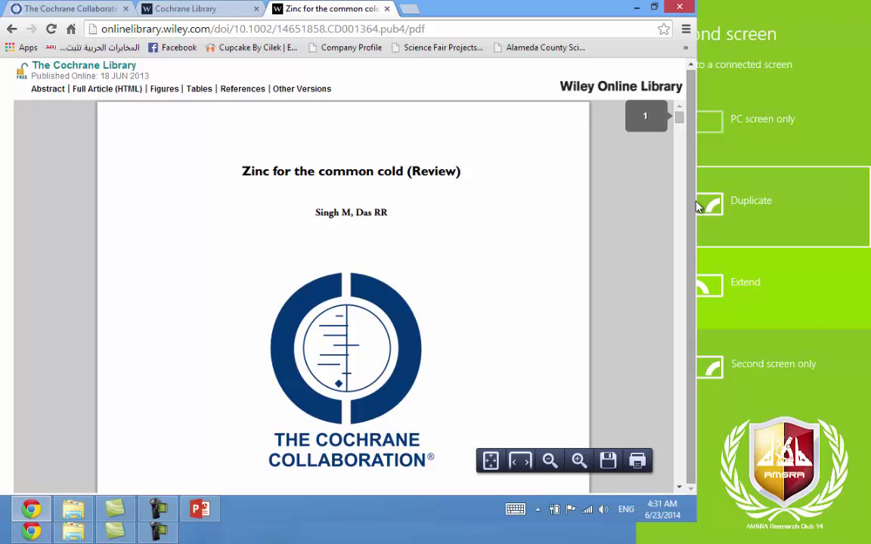
{"action": "left_click_drag", "start_coordinate": [679, 124], "coordinate": [678, 296]}
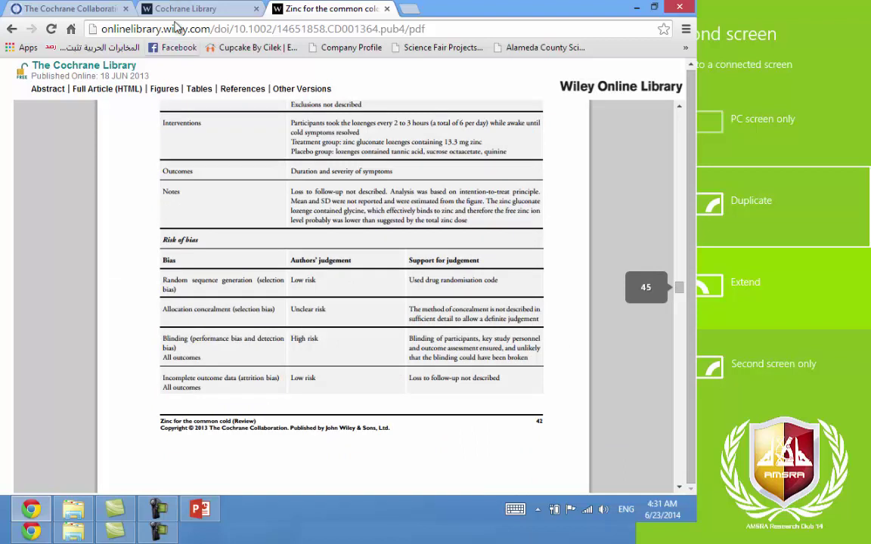
Go back to the review's abstract page and read the authors' conclusions, plain language summary and translated abstract
{"action": "left_click", "coordinate": [11, 31]}
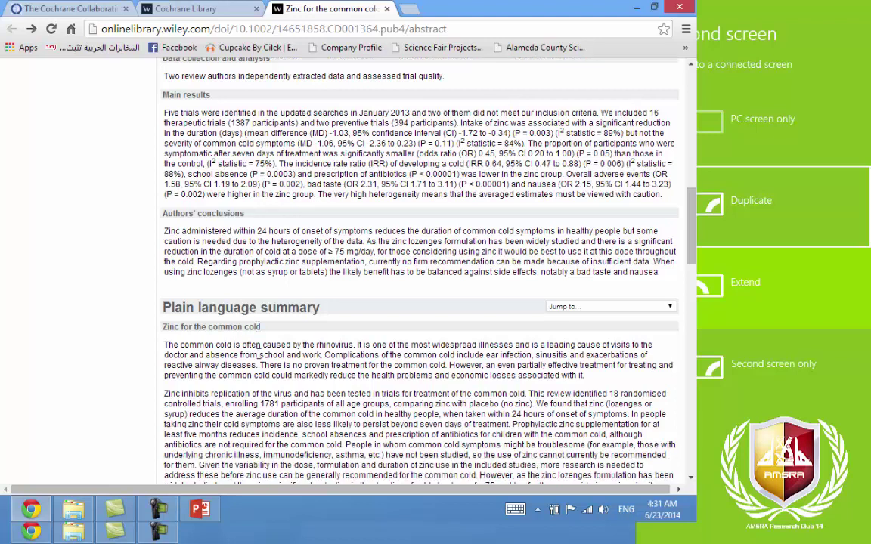
{"action": "scroll", "coordinate": [260, 354], "scroll_direction": "down", "scroll_amount": 2}
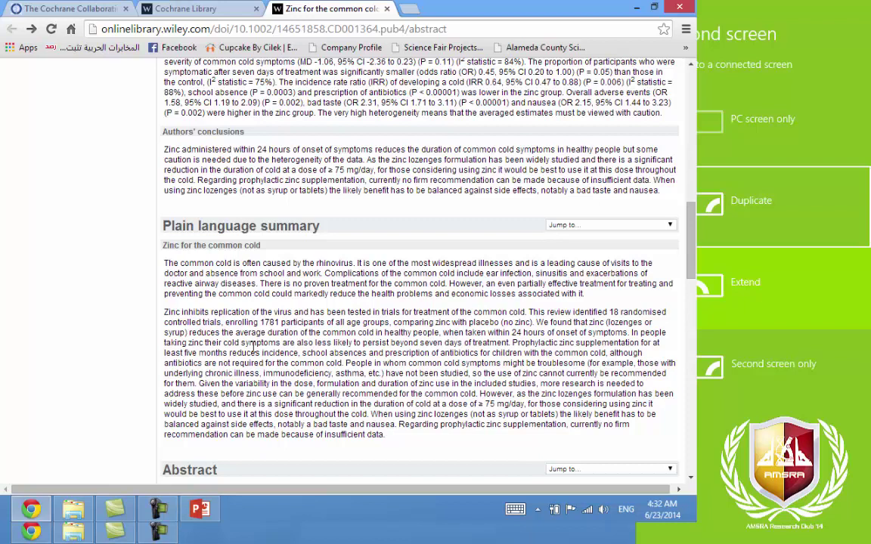
{"action": "scroll", "coordinate": [253, 346], "scroll_direction": "down", "scroll_amount": 1}
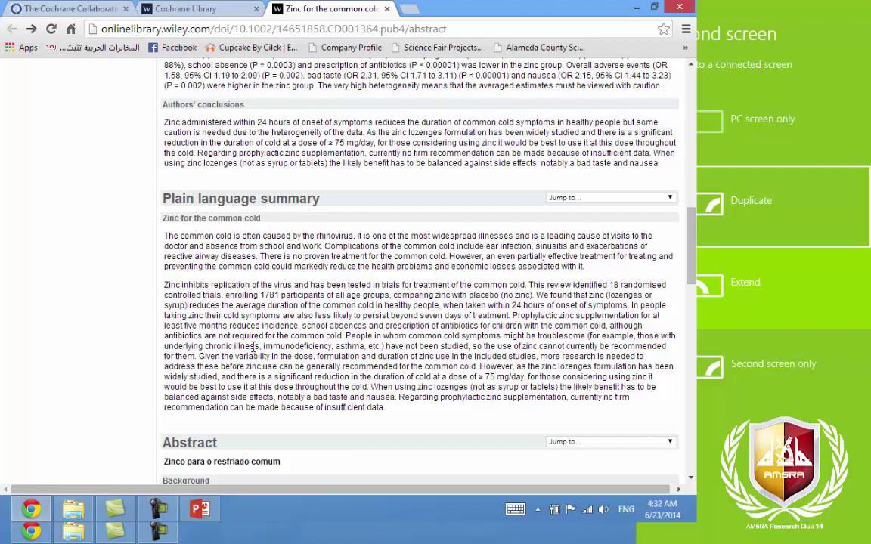
{"action": "scroll", "coordinate": [253, 347], "scroll_direction": "down", "scroll_amount": 3}
{"action": "scroll", "coordinate": [253, 350], "scroll_direction": "down", "scroll_amount": 3}
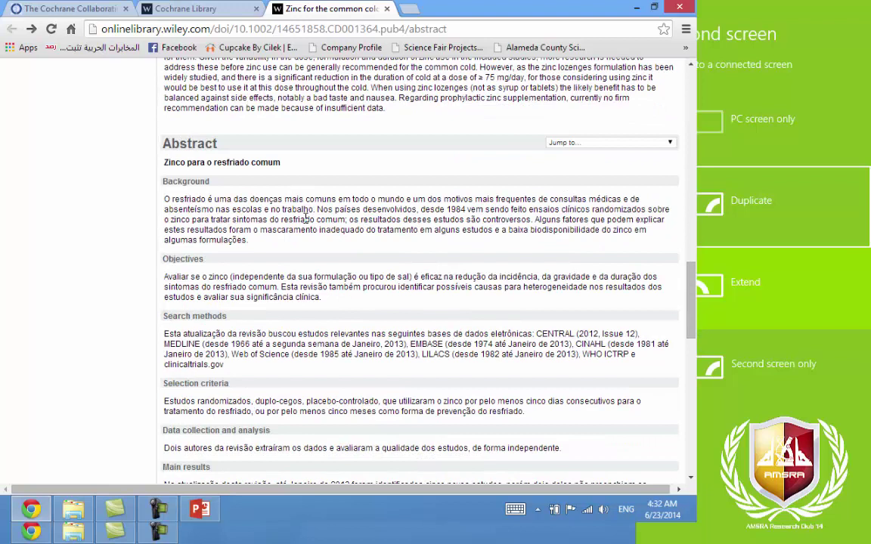
{"action": "scroll", "coordinate": [305, 218], "scroll_direction": "up", "scroll_amount": 10}
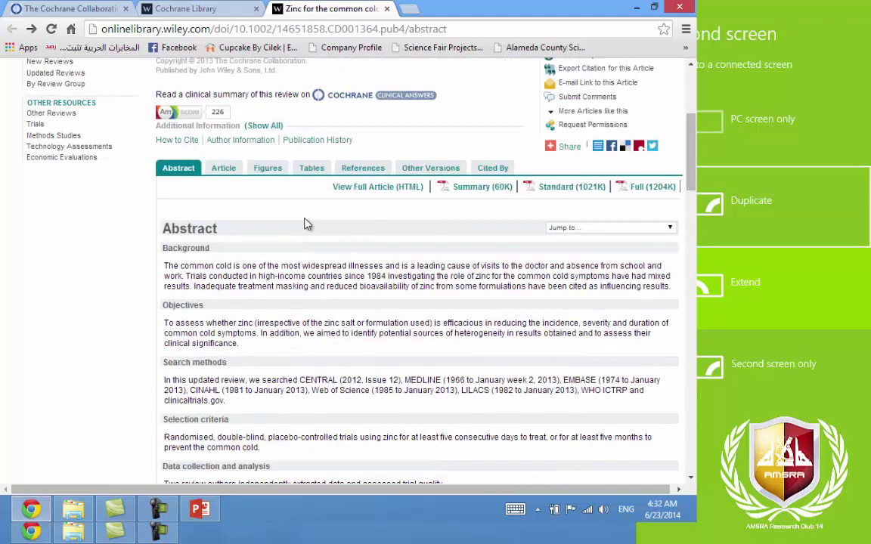
{"action": "scroll", "coordinate": [306, 222], "scroll_direction": "up", "scroll_amount": 5}
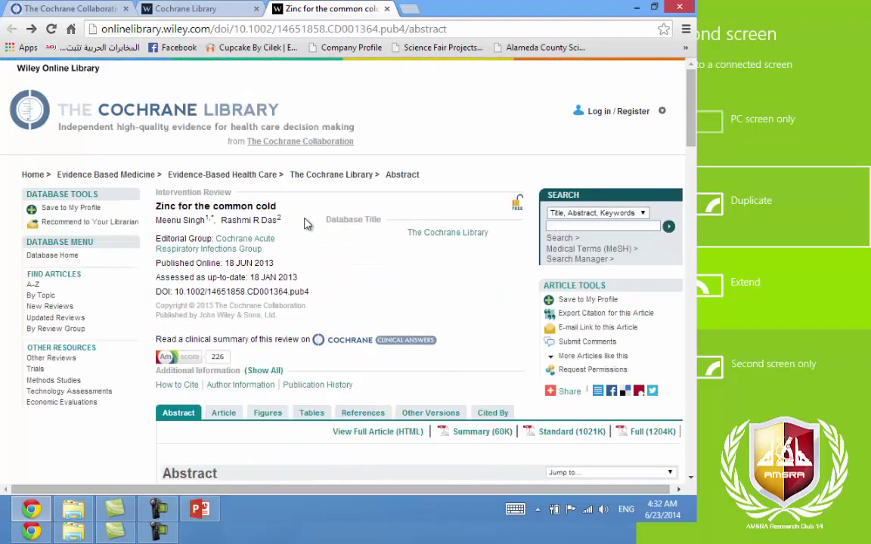
Close the zinc review tab and the Cochrane Library search tab, keeping the Cochrane Collaboration page open
{"action": "left_click", "coordinate": [388, 9]}
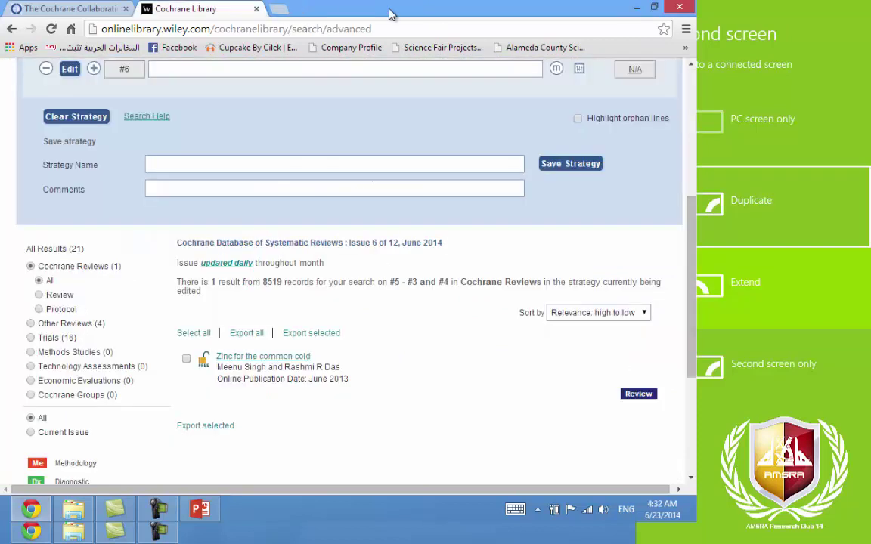
{"action": "left_click", "coordinate": [256, 10]}
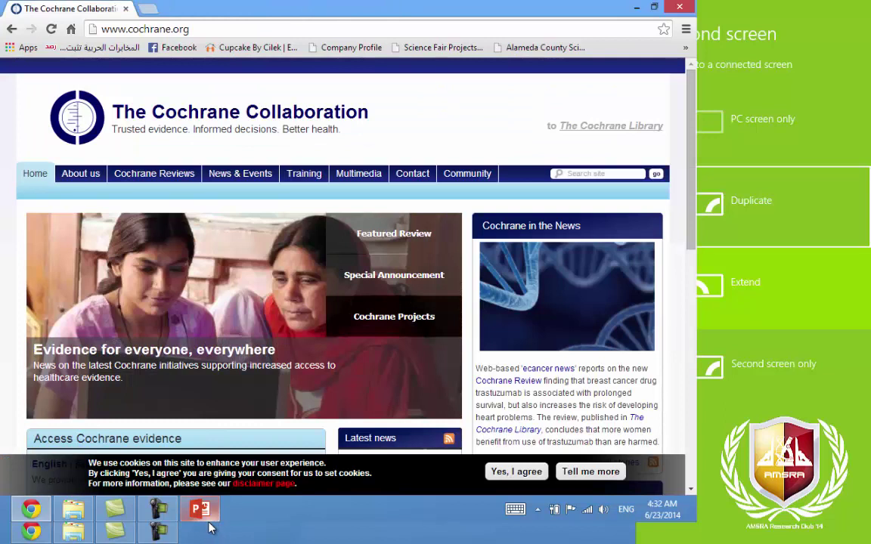
{"action": "left_click", "coordinate": [200, 510]}
{"action": "left_click", "coordinate": [201, 510]}
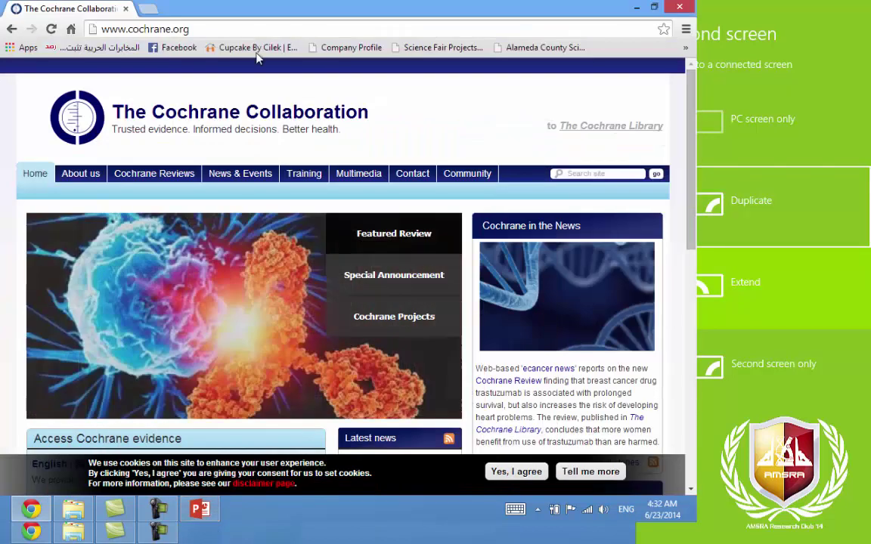
{"action": "left_click", "coordinate": [250, 30]}
{"action": "type", "text": "trip"}
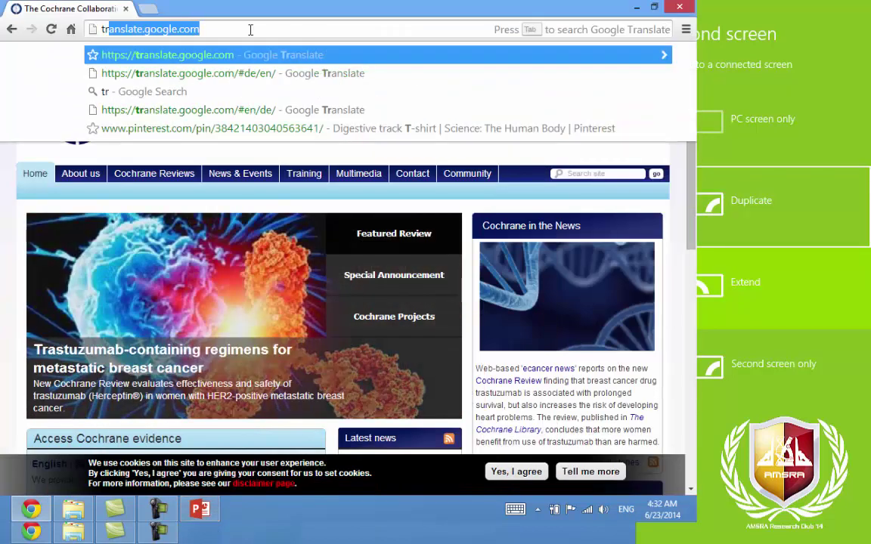
{"action": "key", "text": "ctrl+Return"}
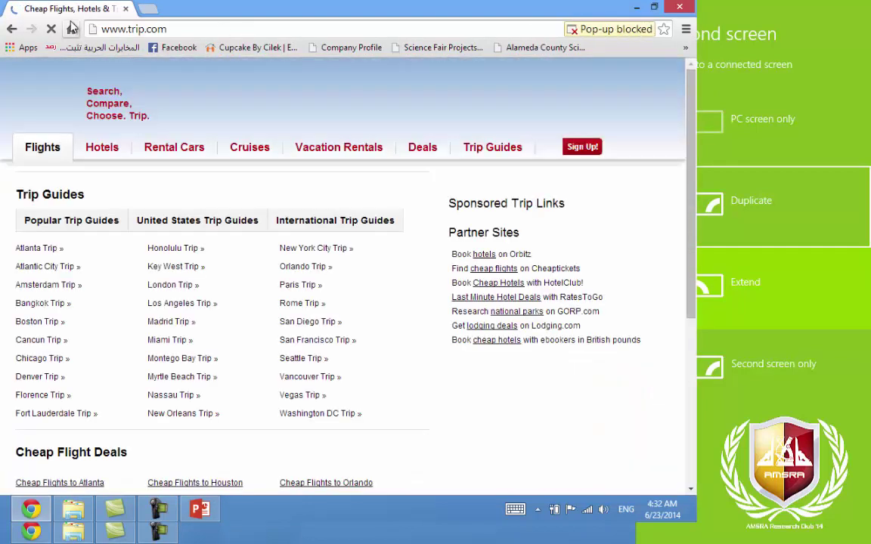
{"action": "left_click", "coordinate": [142, 30]}
{"action": "left_click", "coordinate": [144, 30]}
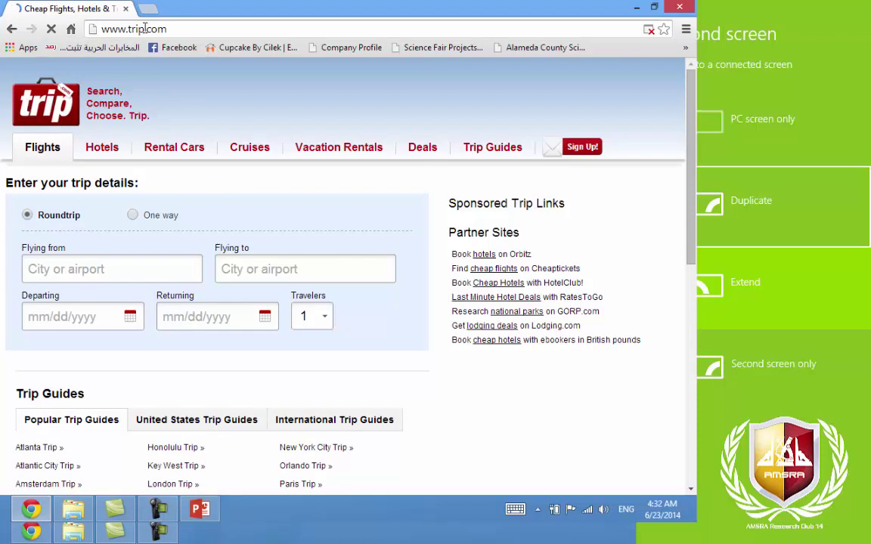
{"action": "type", "text": "datab"}
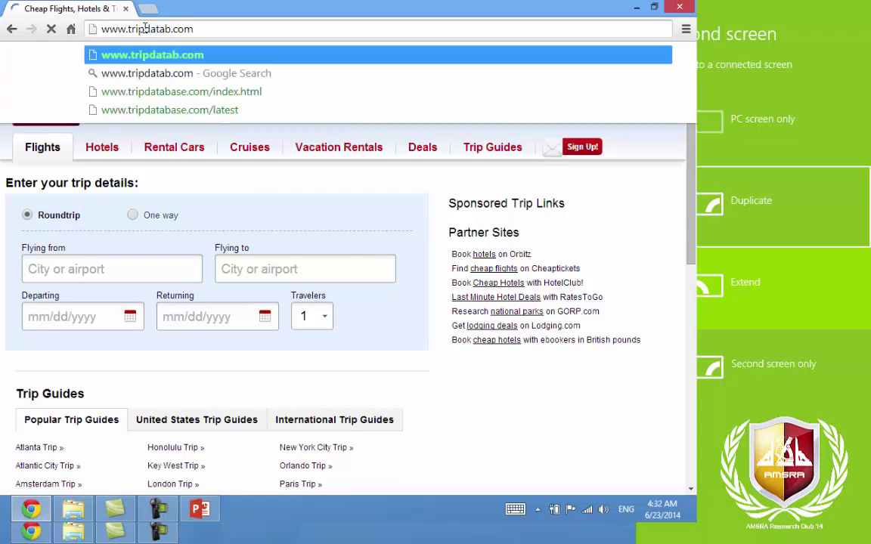
{"action": "key", "text": "Down"}
{"action": "key", "text": "Down"}
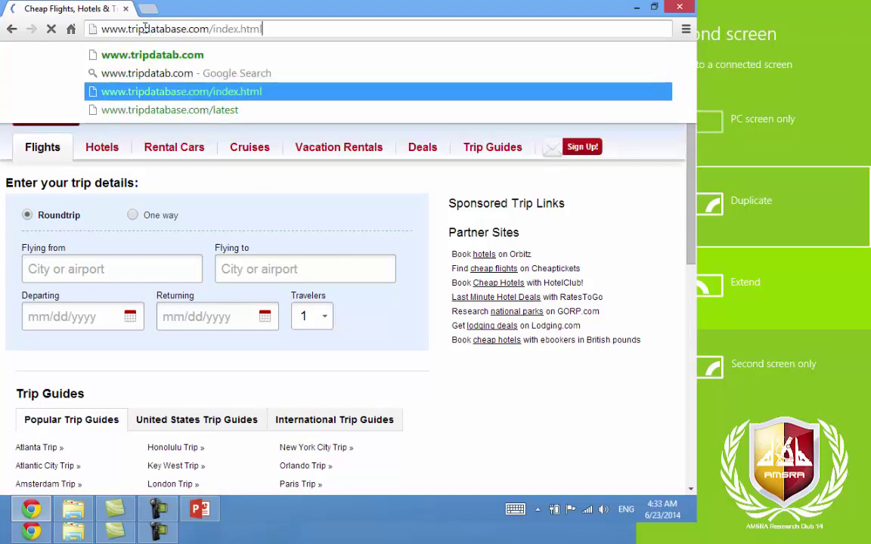
{"action": "key", "text": "Return"}
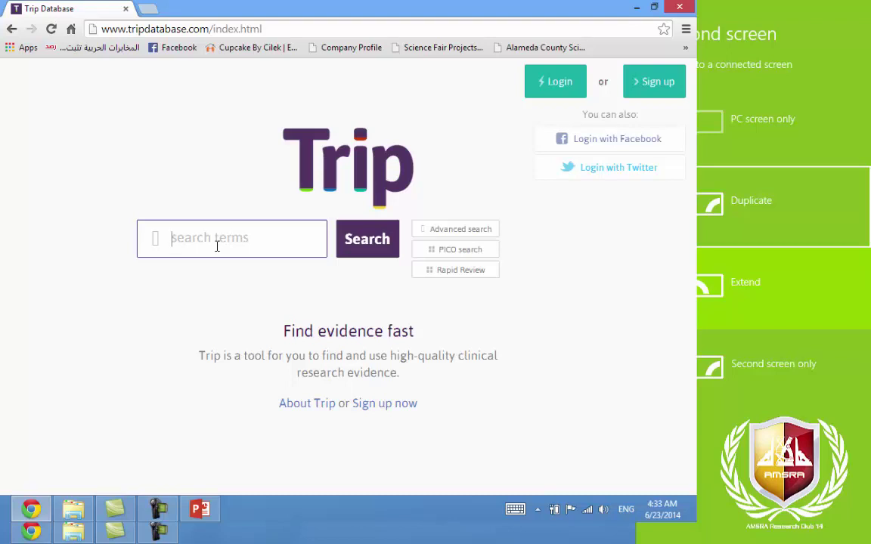
Run a Trip search for zinc AND "common cold", with the phrase in quotation marks, dismissing the sign-up pop-up
{"action": "type", "text": "zinc "}
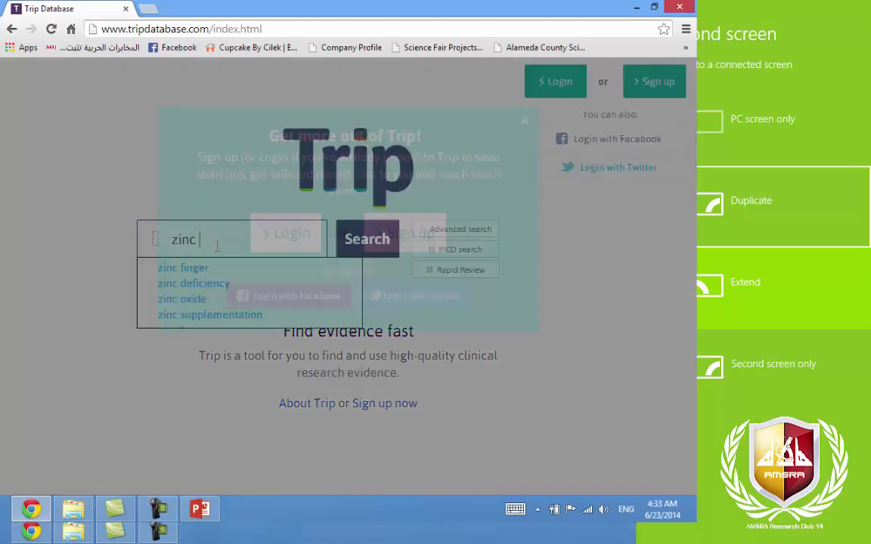
{"action": "type", "text": "A"}
{"action": "left_click", "coordinate": [524, 120]}
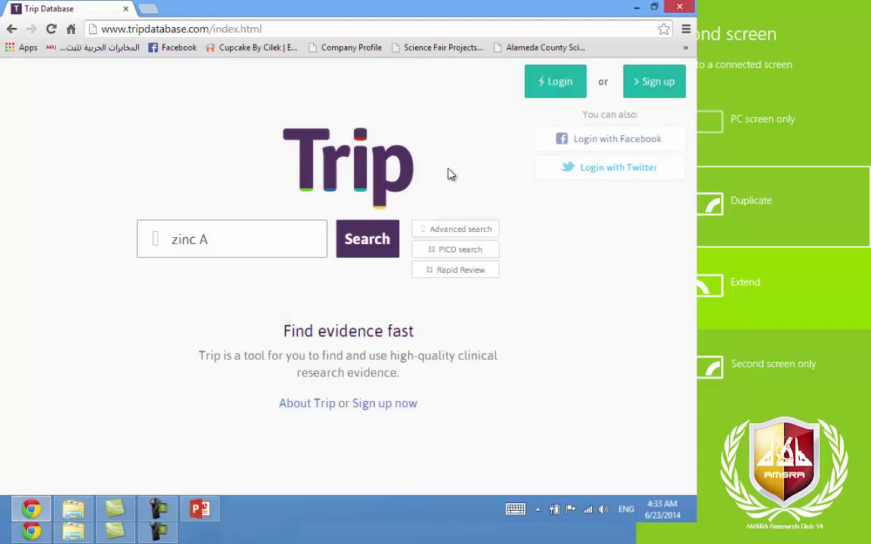
{"action": "left_click", "coordinate": [279, 245]}
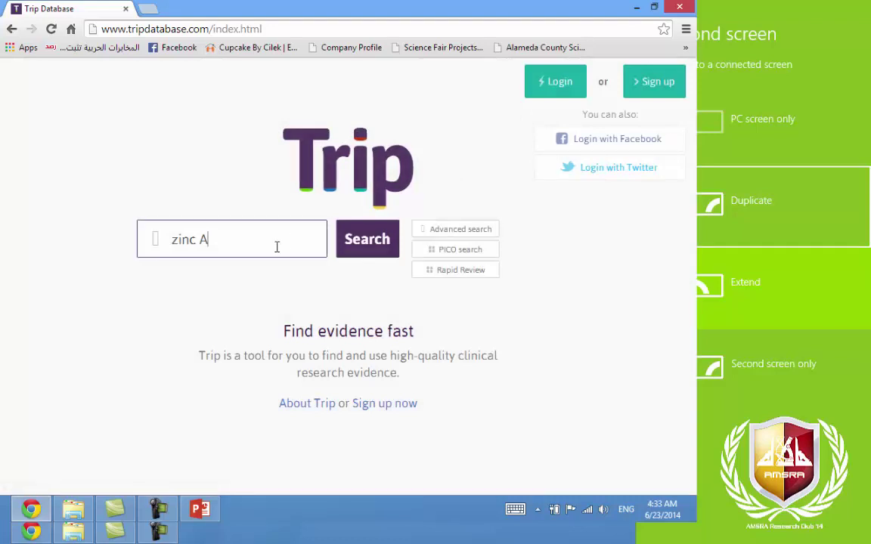
{"action": "type", "text": "ND common"}
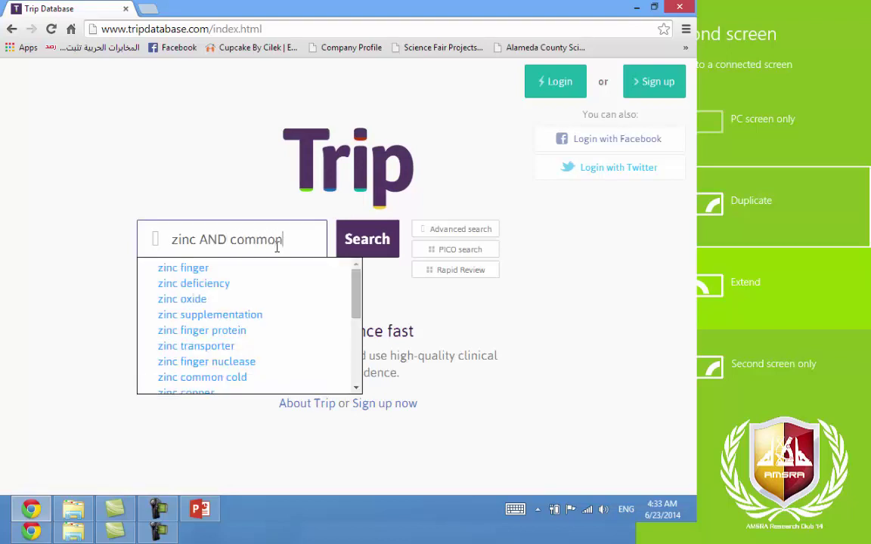
{"action": "key", "text": "BackSpace"}
{"action": "key", "text": "BackSpace"}
{"action": "key", "text": "BackSpace"}
{"action": "key", "text": "BackSpace"}
{"action": "key", "text": "BackSpace"}
{"action": "key", "text": "BackSpace"}
{"action": "type", "text": "\"common cold"}
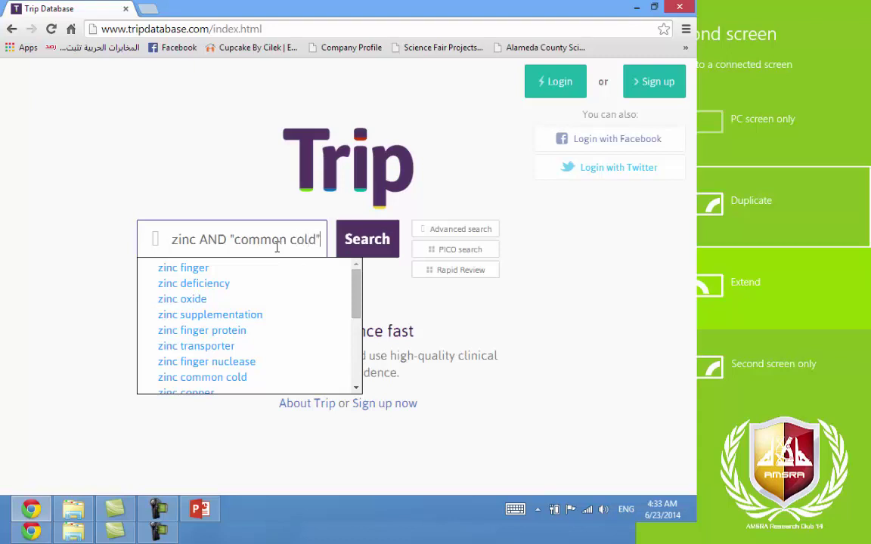
{"action": "type", "text": "\""}
{"action": "left_click", "coordinate": [354, 243]}
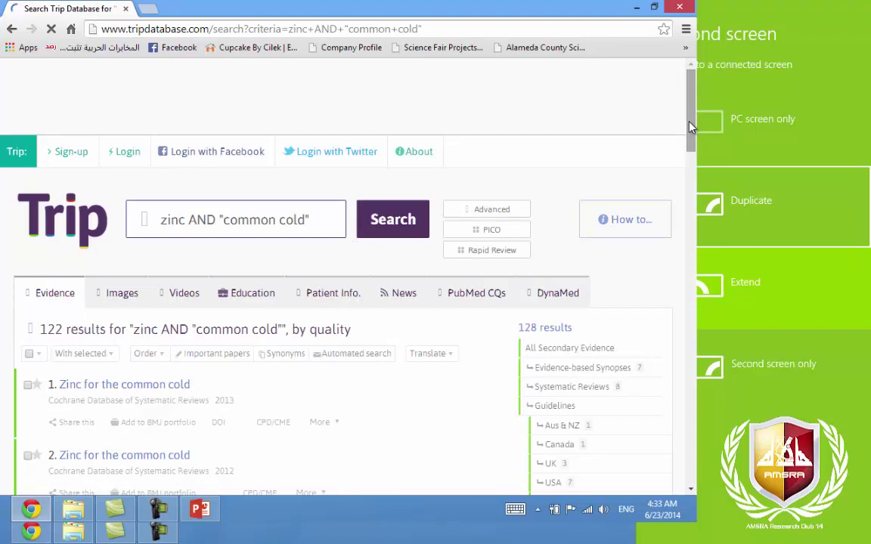
Filter the Trip results to Evidence-based Synopses, look through them, and open the PICO search form
{"action": "left_click_drag", "start_coordinate": [691, 133], "coordinate": [690, 140]}
{"action": "scroll", "coordinate": [691, 140], "scroll_direction": "down", "scroll_amount": 2}
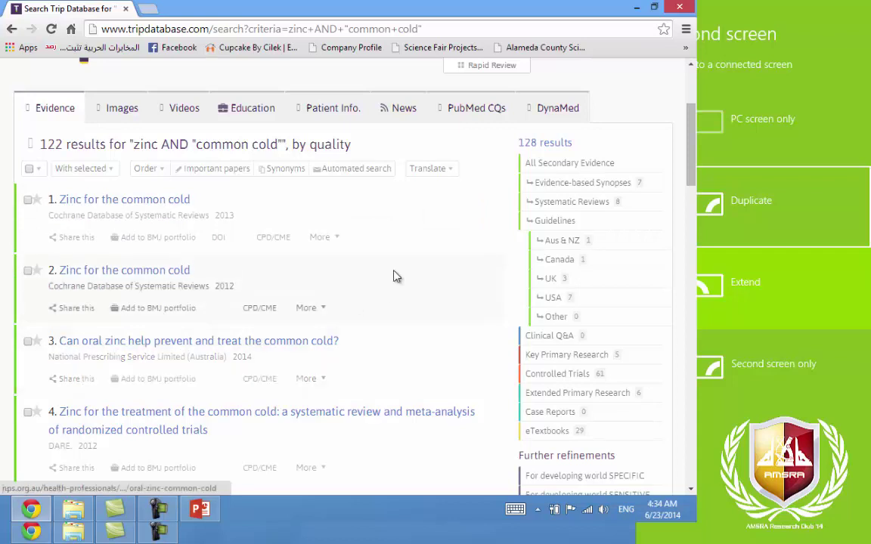
{"action": "left_click", "coordinate": [550, 188]}
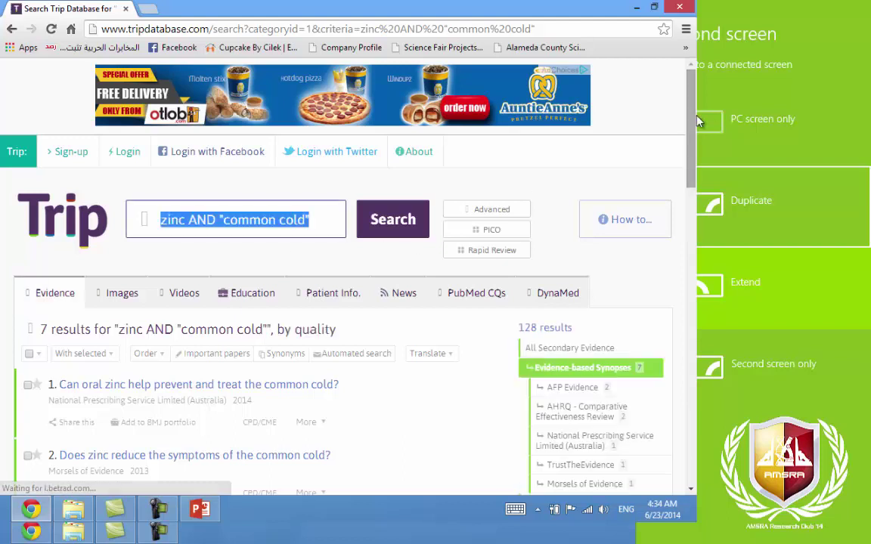
{"action": "left_click_drag", "start_coordinate": [696, 121], "coordinate": [696, 156]}
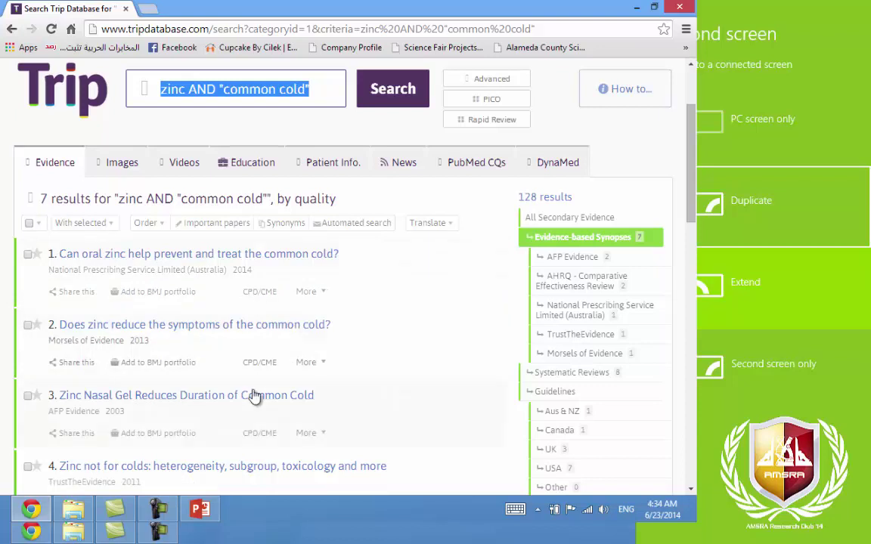
{"action": "left_click", "coordinate": [485, 101]}
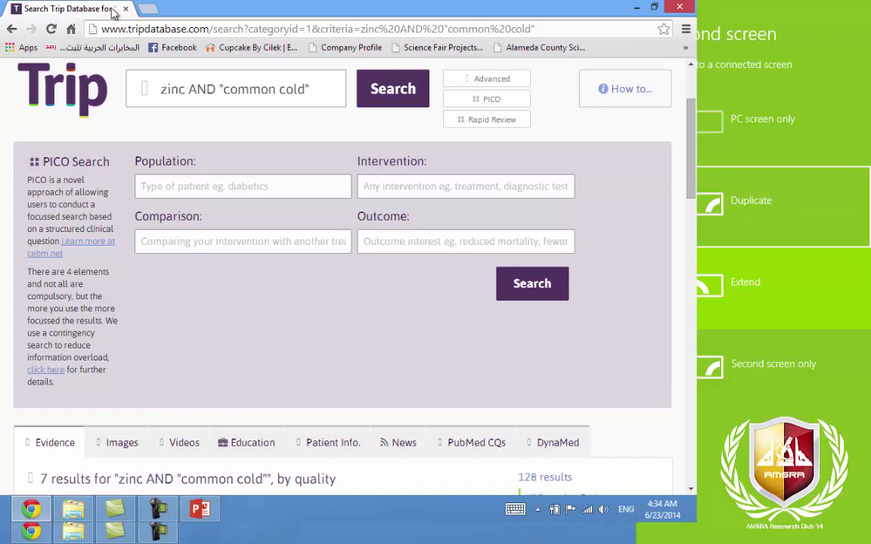
Switch to the PowerPoint presentation "Datbases and search strategy ARC 9th session final.pptx" and start the slide show from slide 45
{"action": "key", "text": "alt+Tab"}
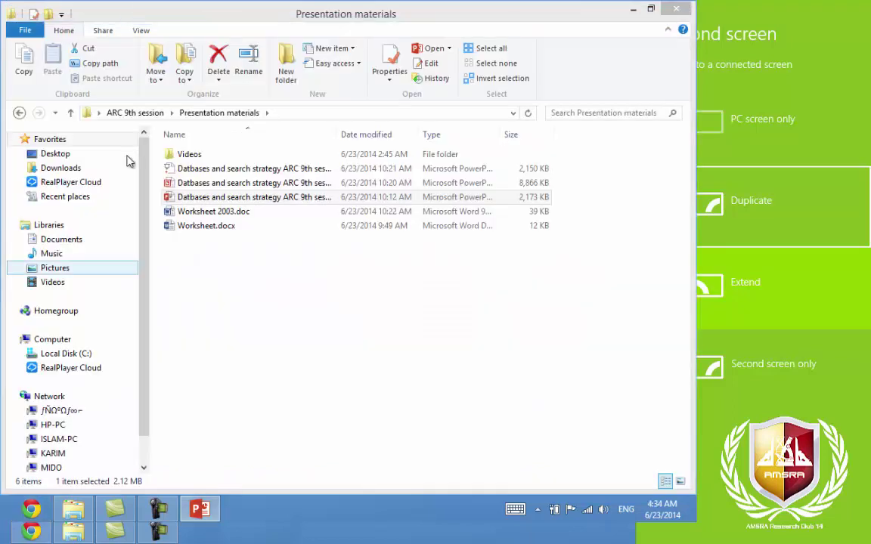
{"action": "left_click", "coordinate": [196, 511]}
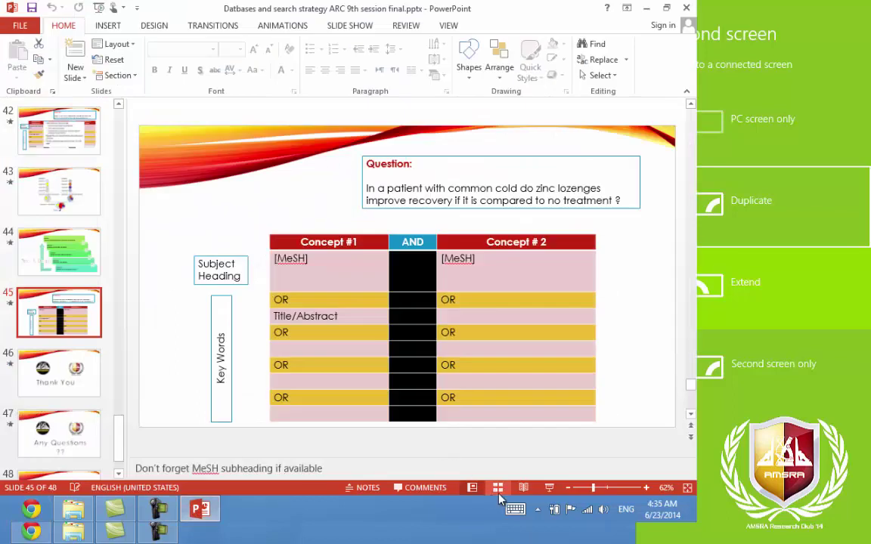
{"action": "left_click", "coordinate": [549, 488]}
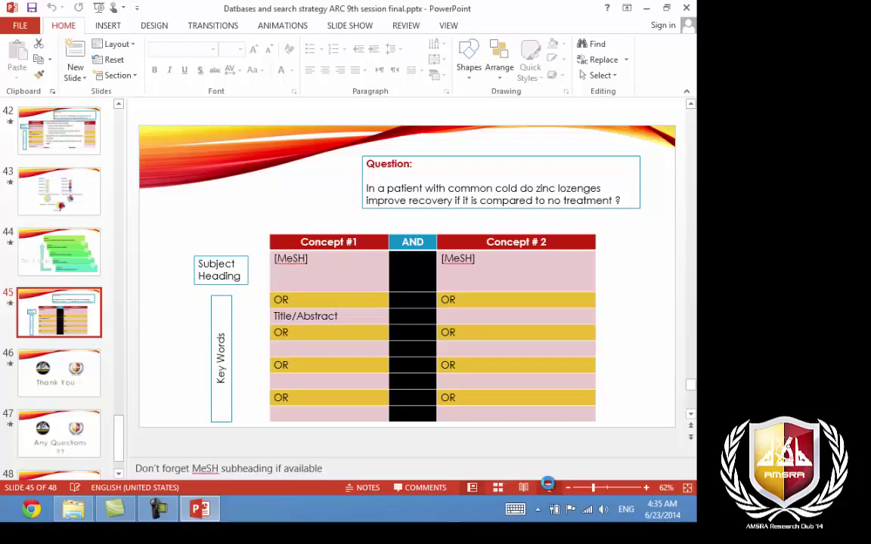